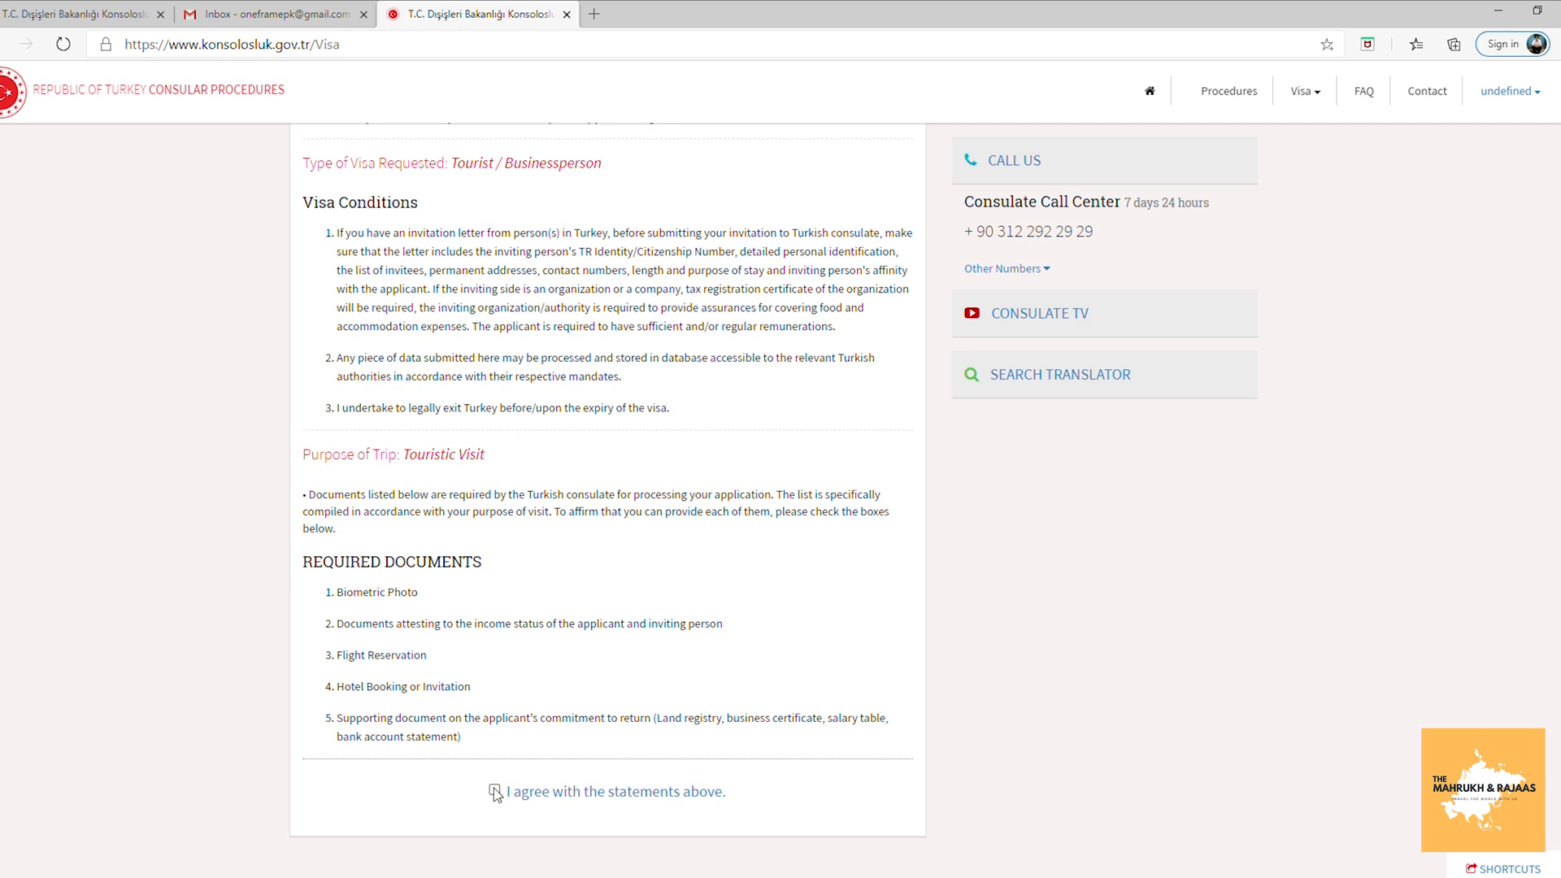
# Accept the visa conditions and enter the applicant's first name and surname.
pyautogui.click(494, 791)
pyautogui.click(706, 240)
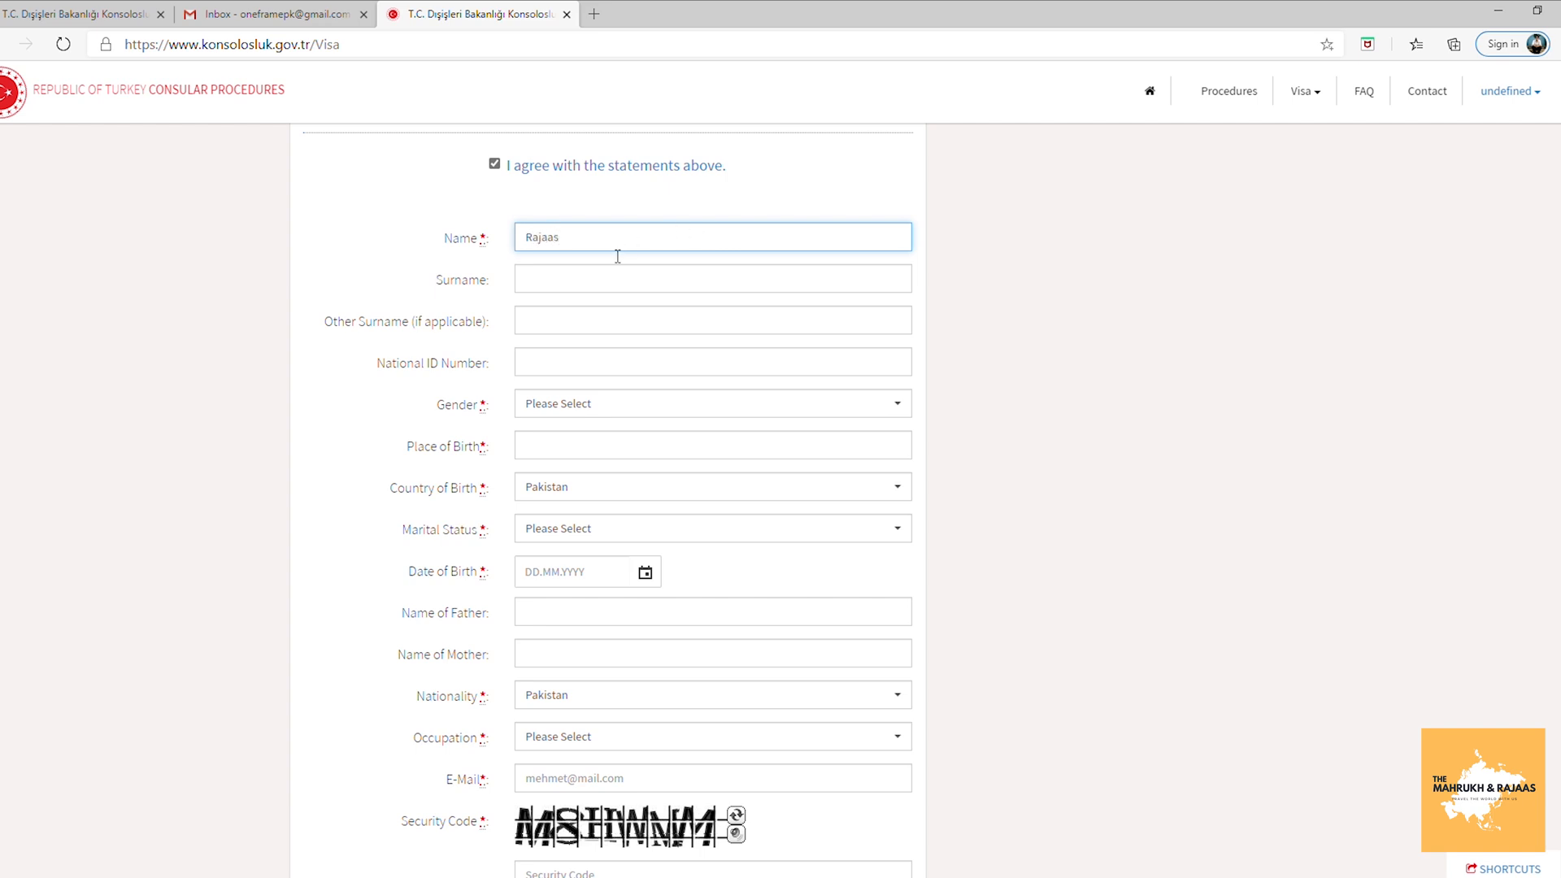
pyautogui.click(593, 284)
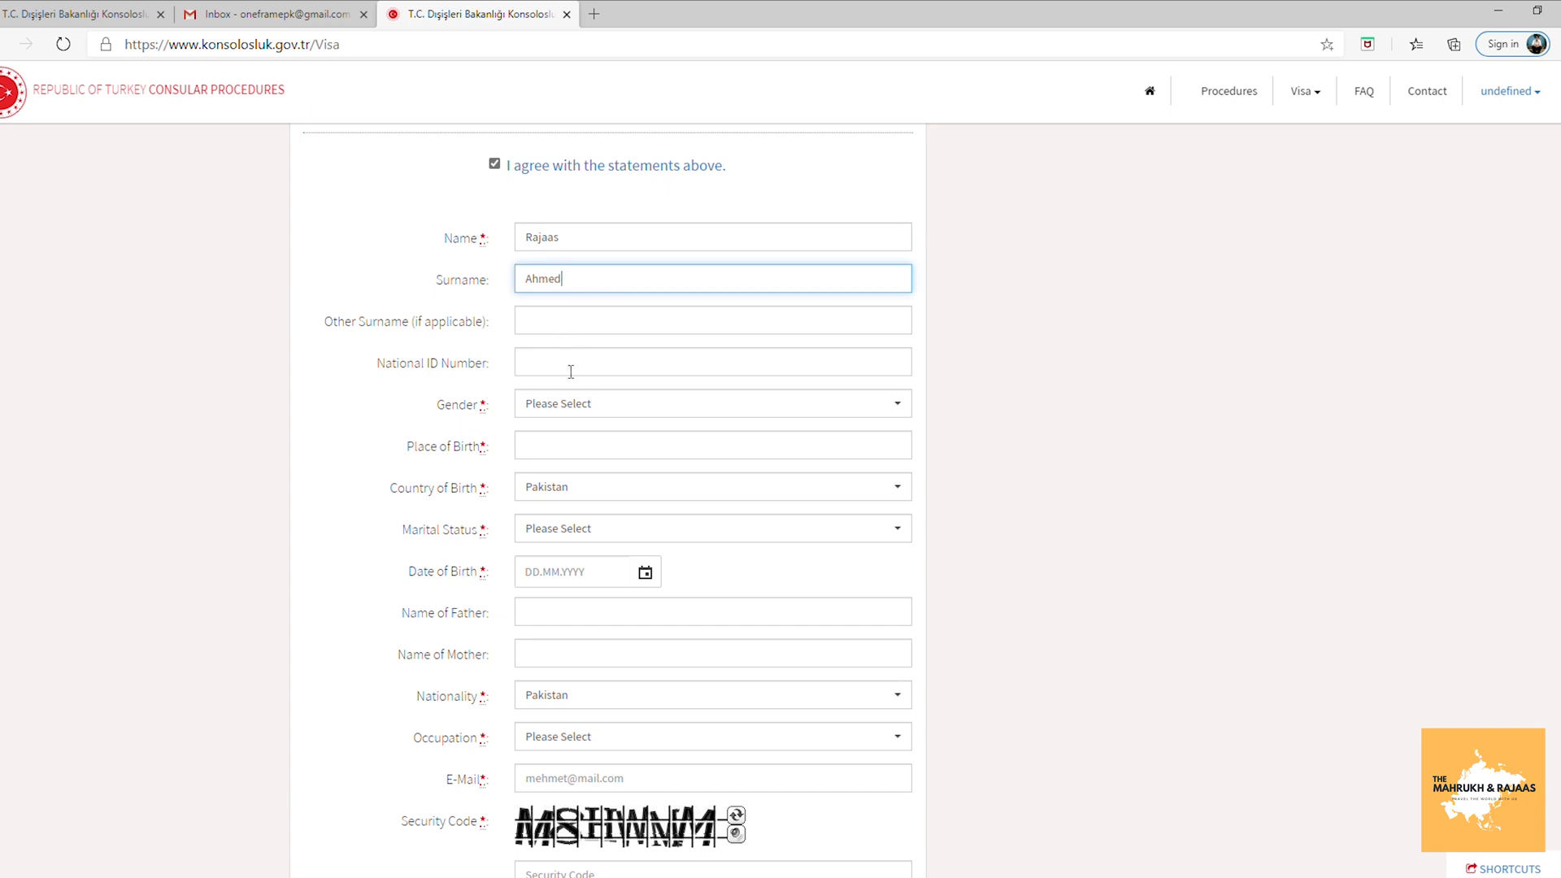
# Enter the applicant's national ID number, set gender to Male, and begin the place of birth.
pyautogui.click(580, 408)
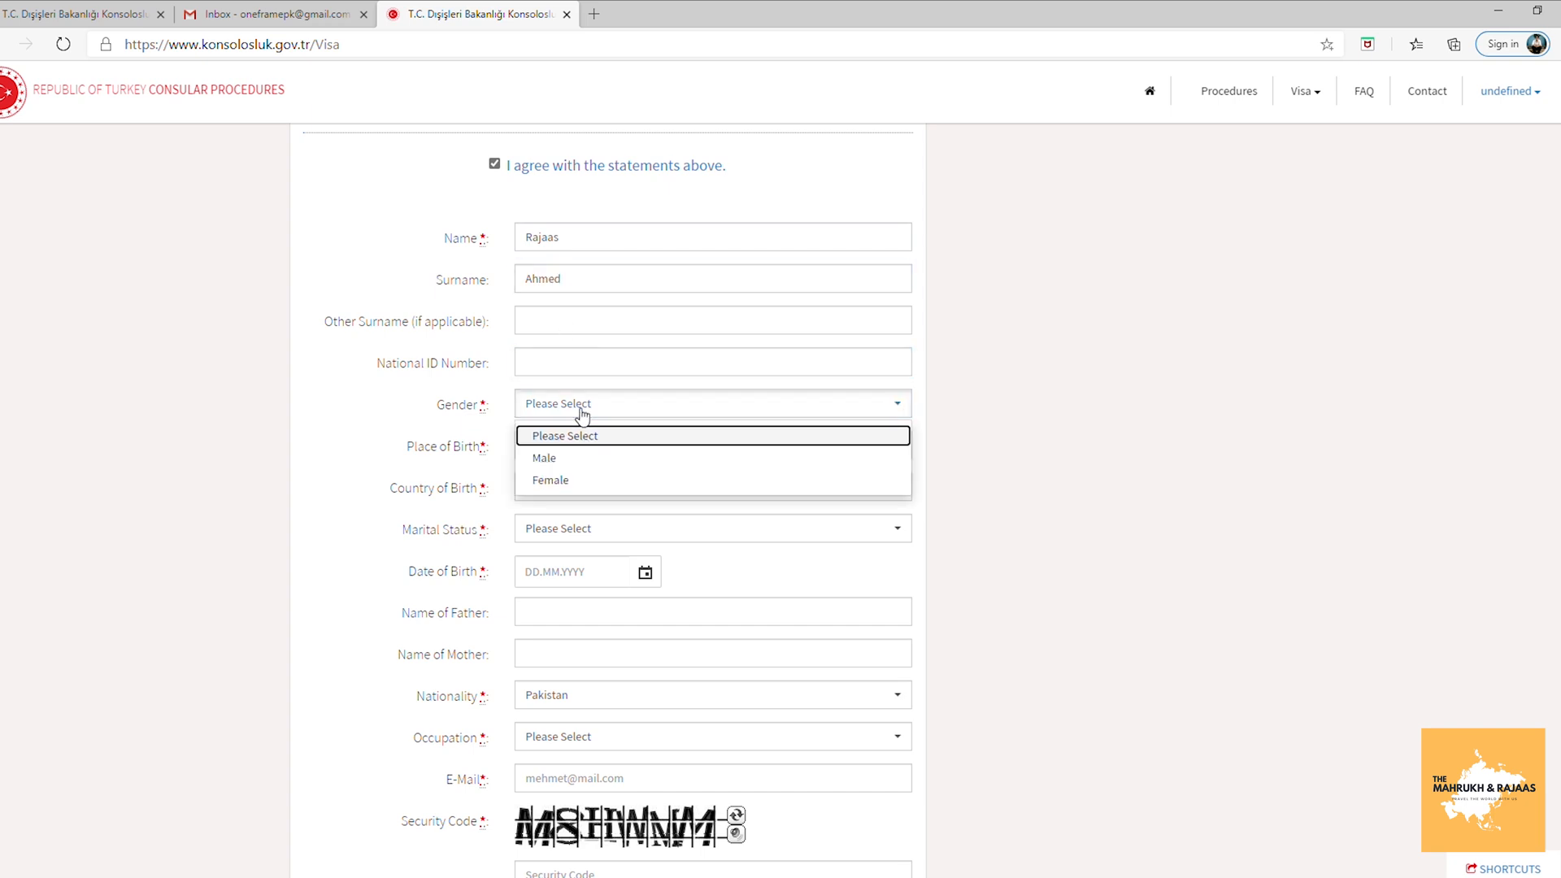
pyautogui.click(584, 367)
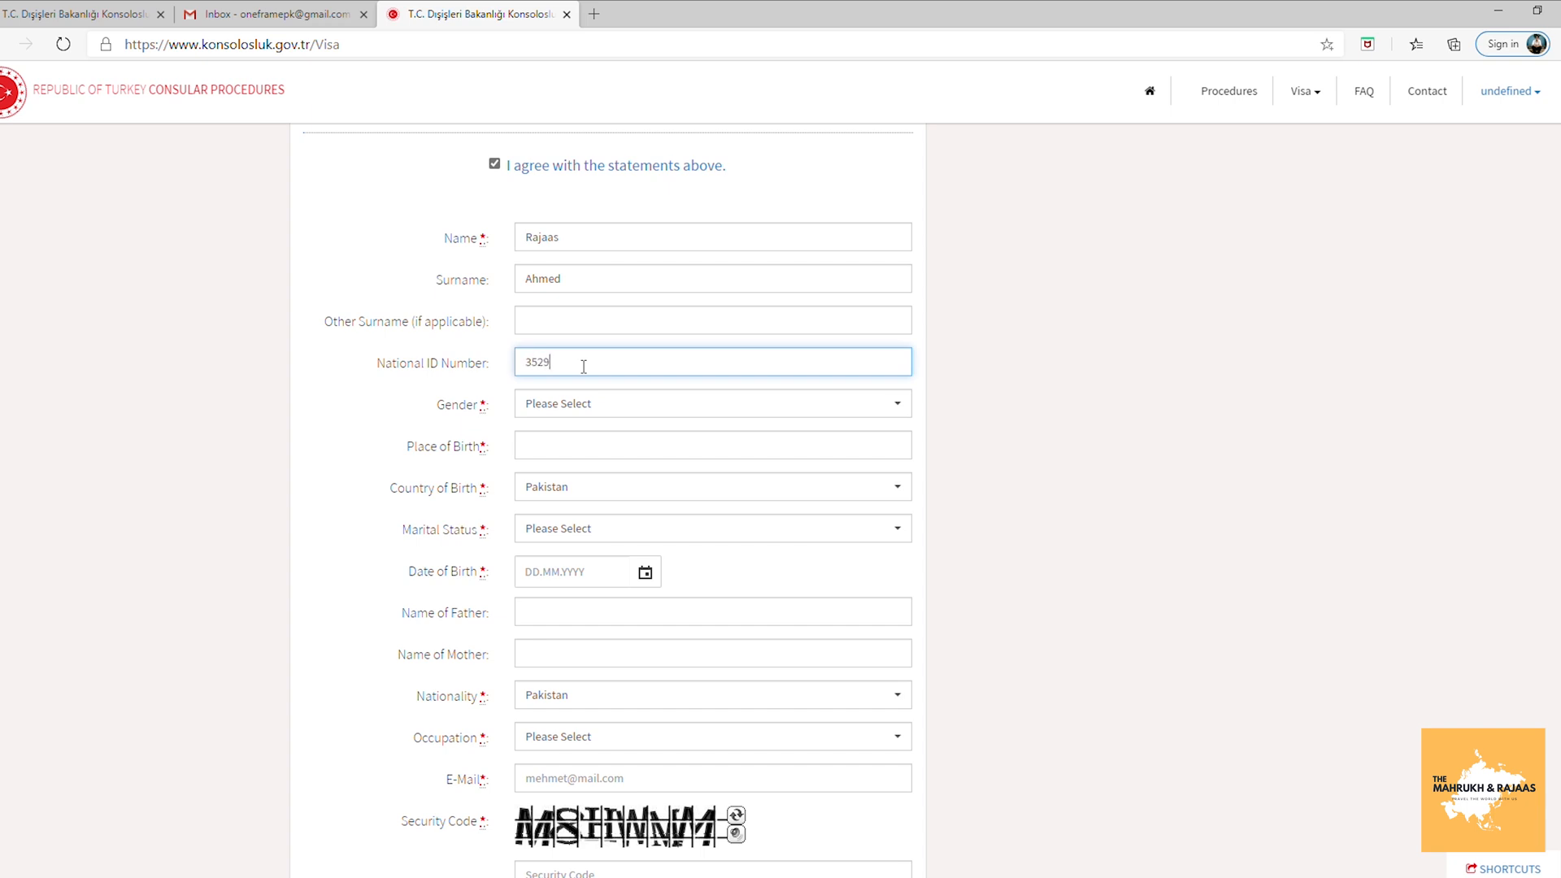
pyautogui.click(569, 404)
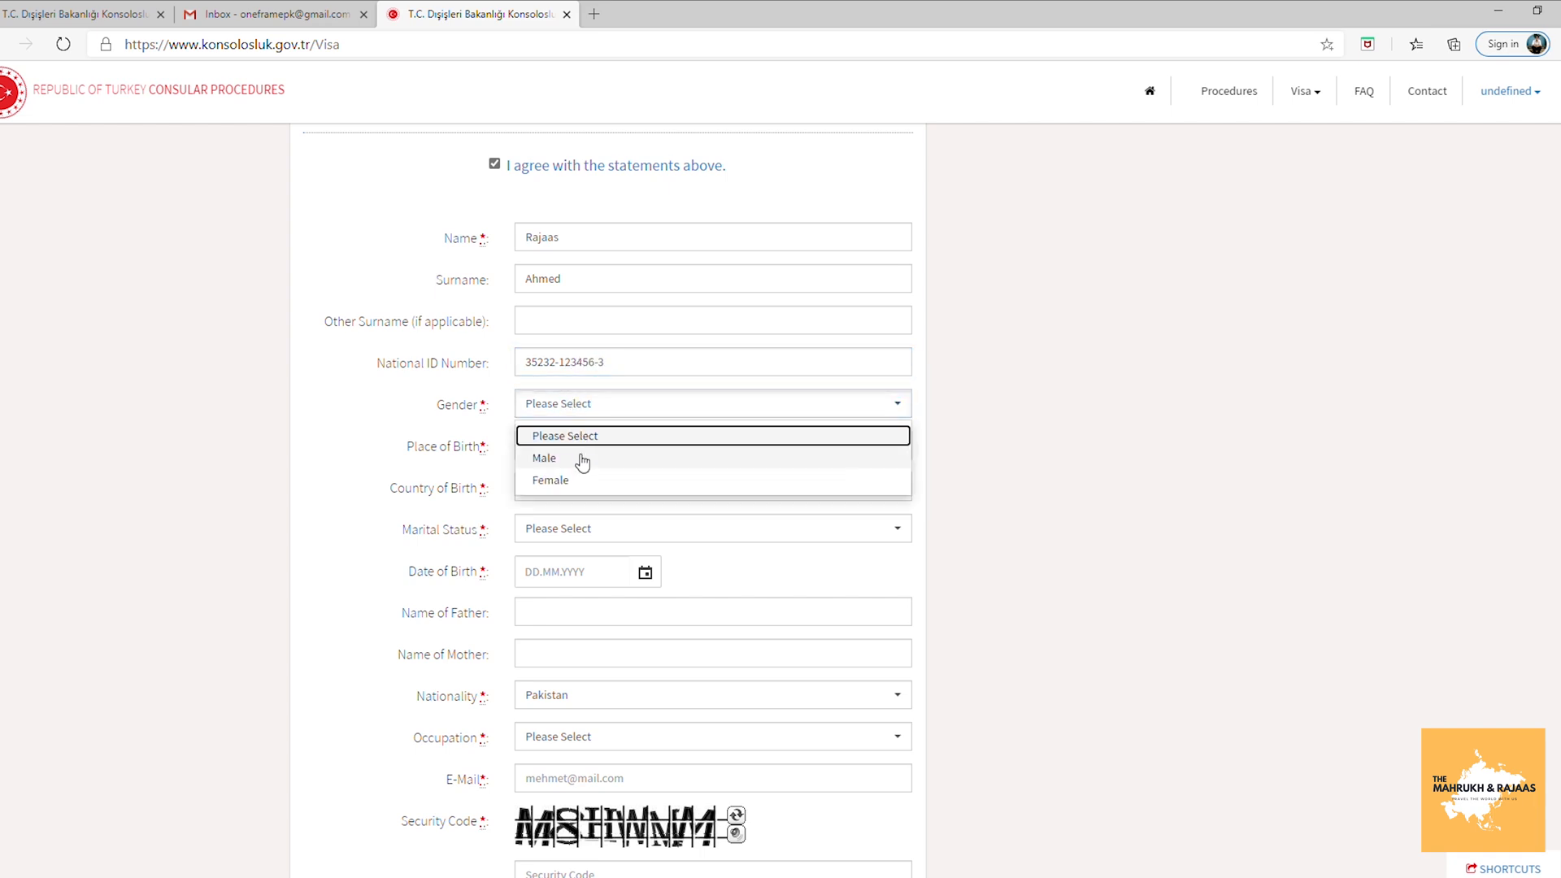
pyautogui.click(580, 458)
pyautogui.click(551, 449)
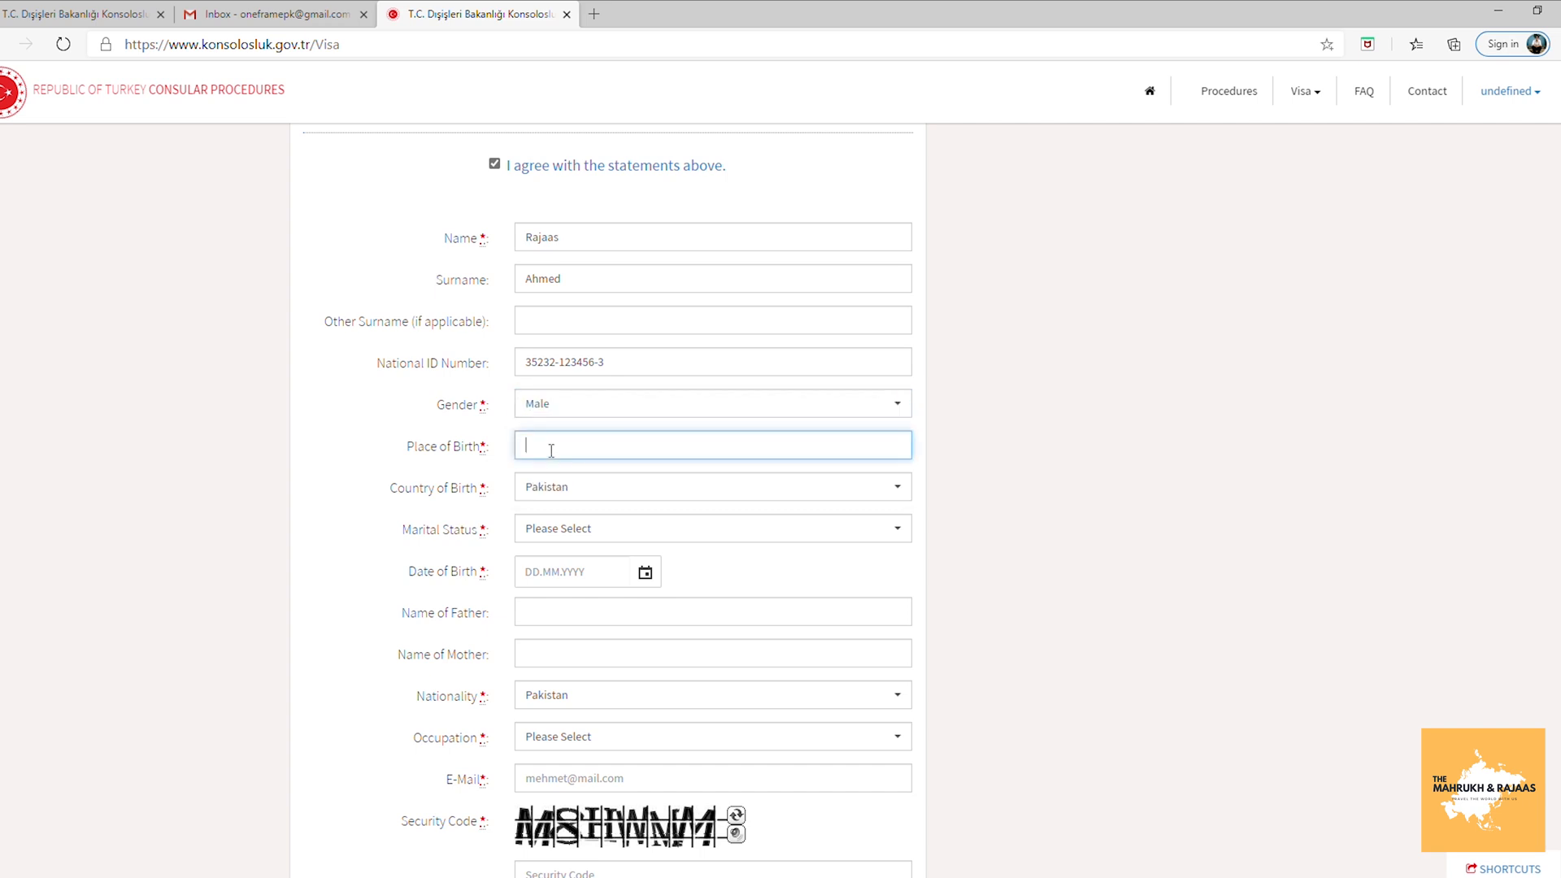
pyautogui.write('Pkai')
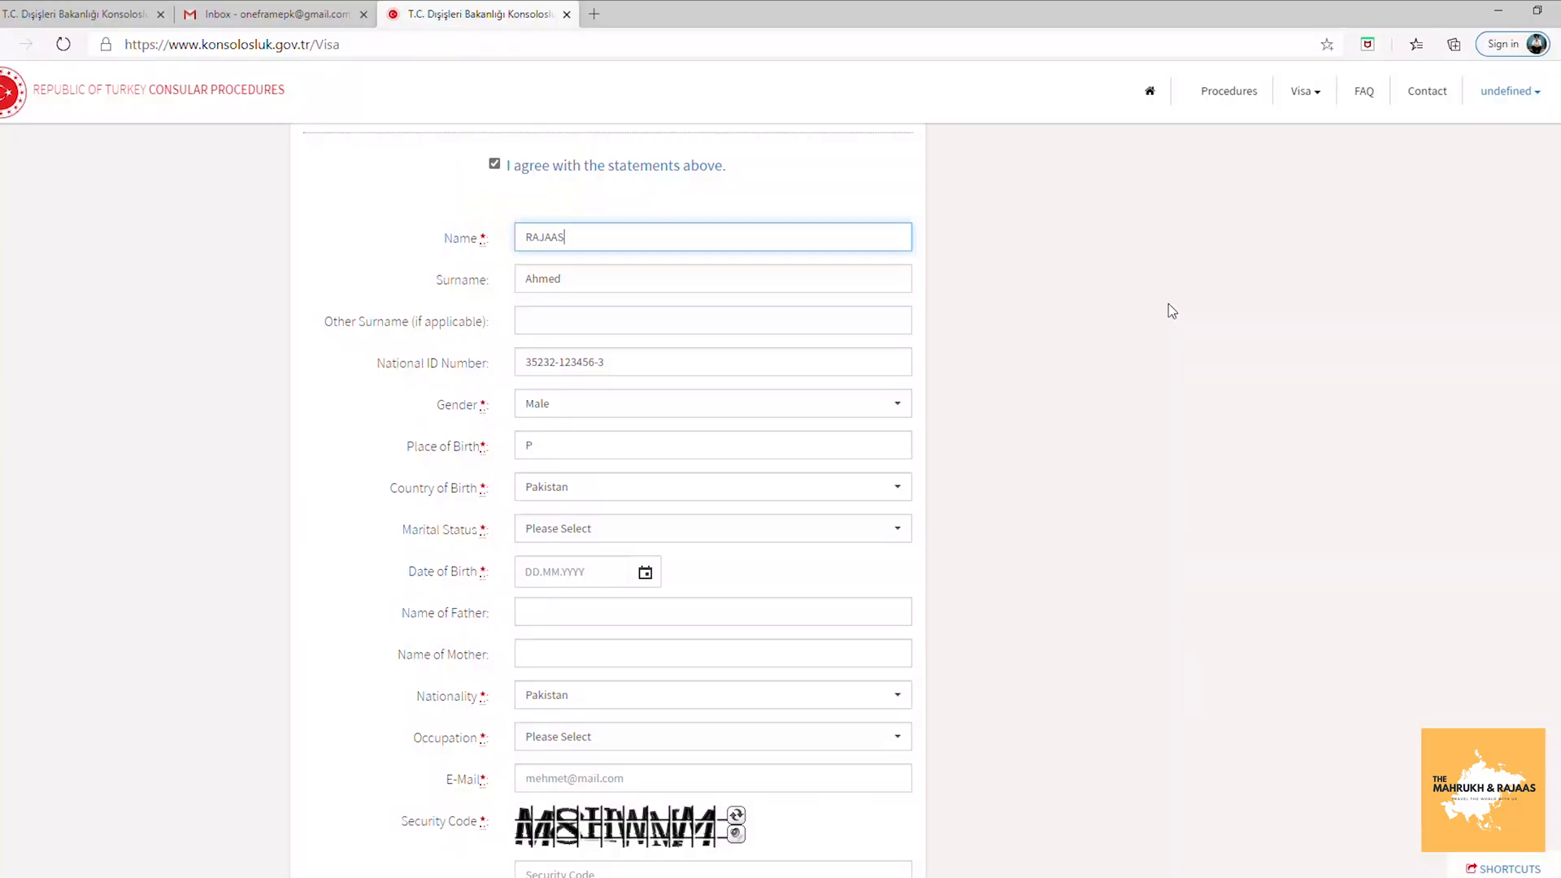
# Retype the surname in capitals, set place of birth PAKISTAN, birth country Pakistan, and Married status.
pyautogui.press('Tab')
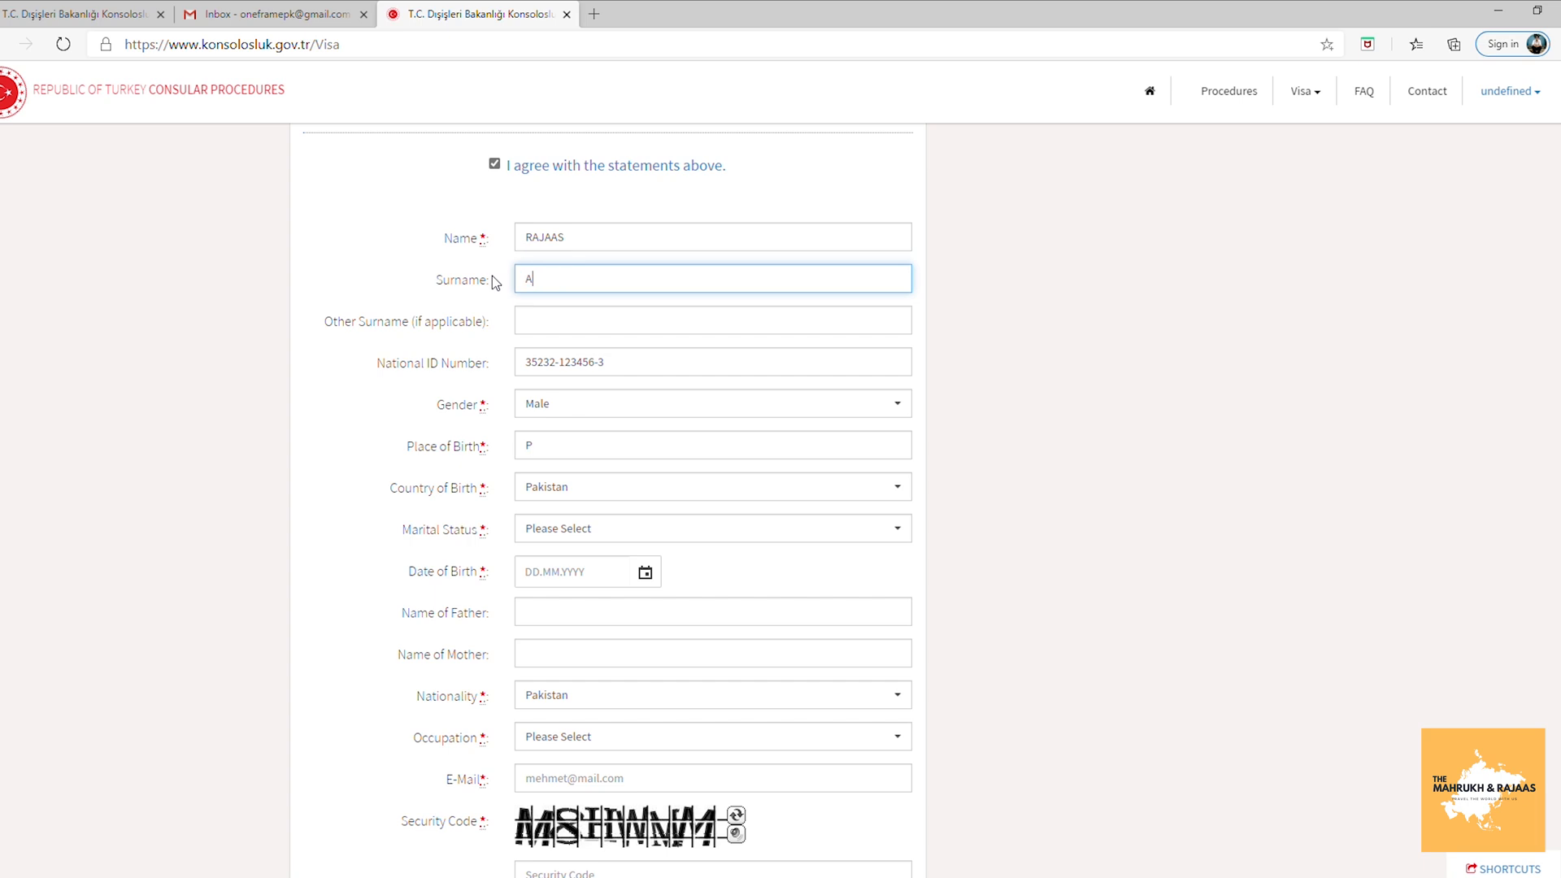
pyautogui.click(587, 453)
pyautogui.write('PAKISTAN')
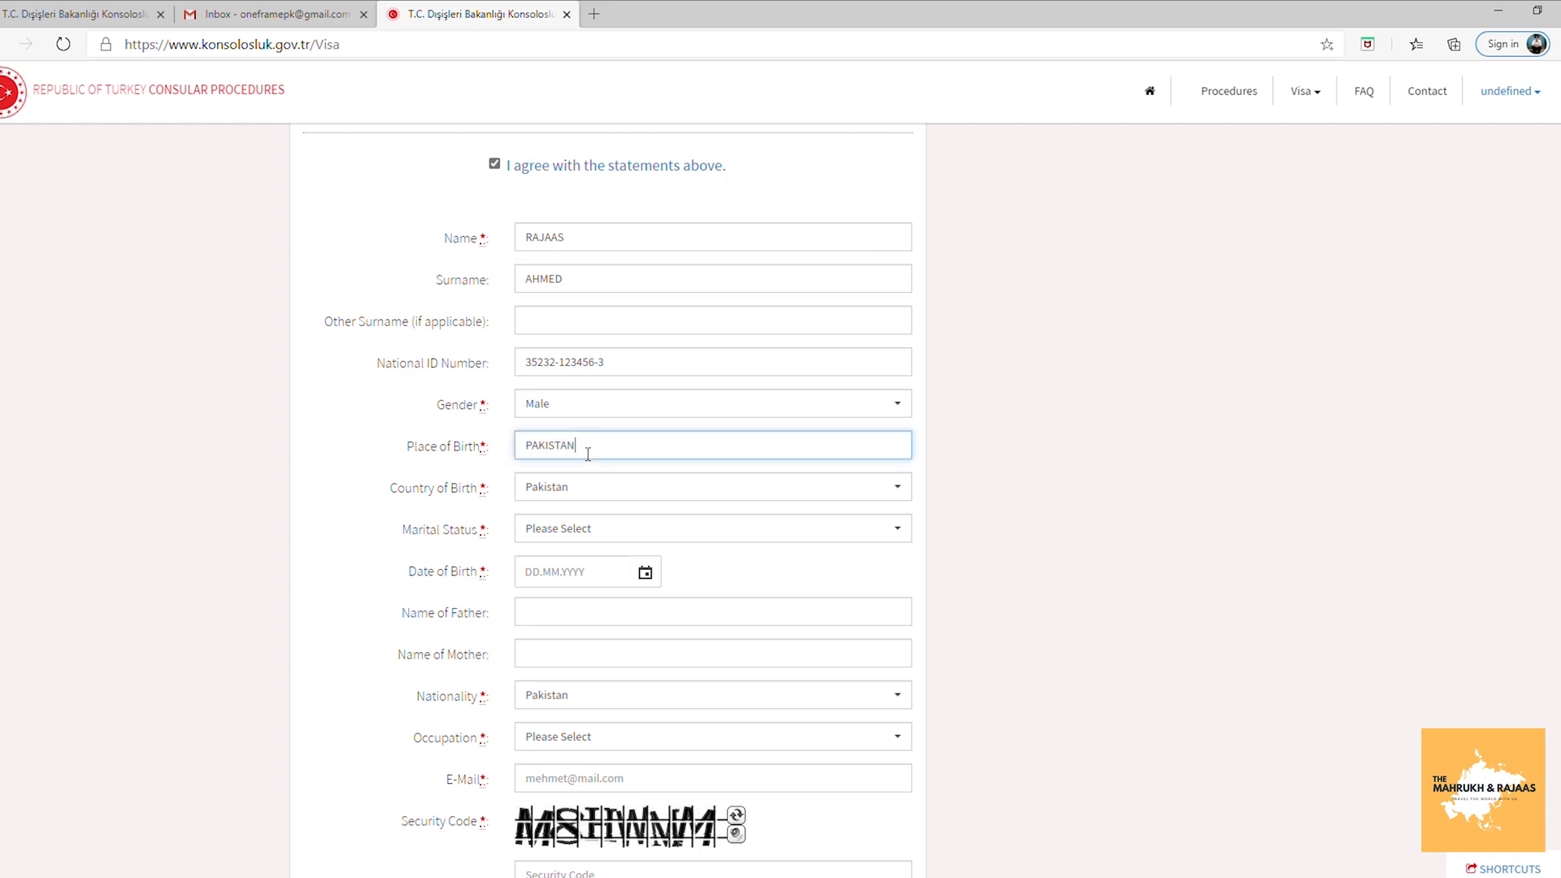
pyautogui.click(651, 492)
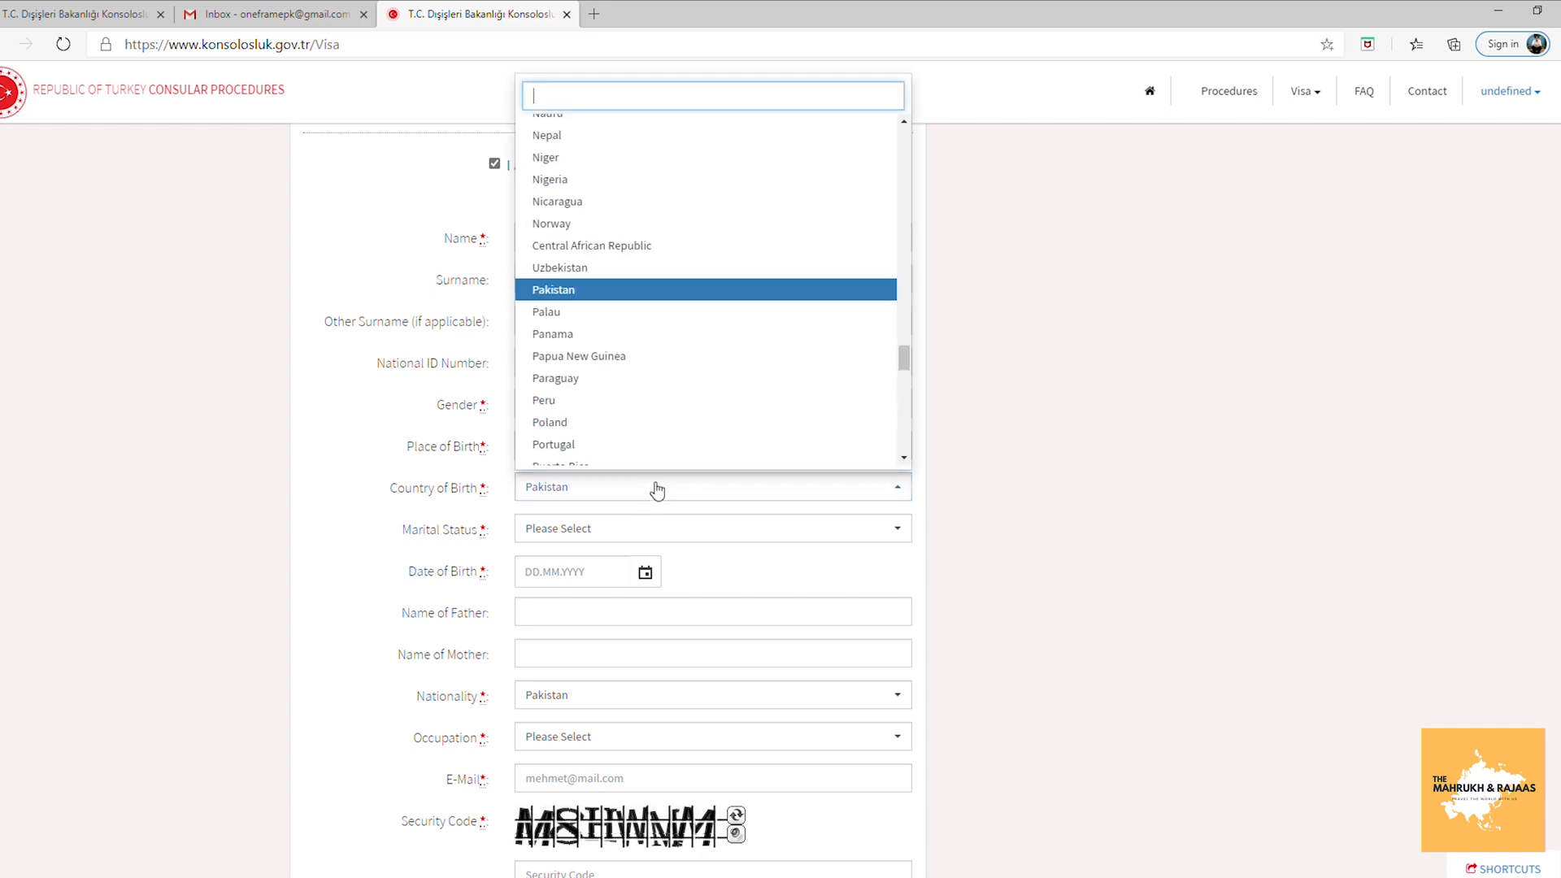
pyautogui.click(632, 292)
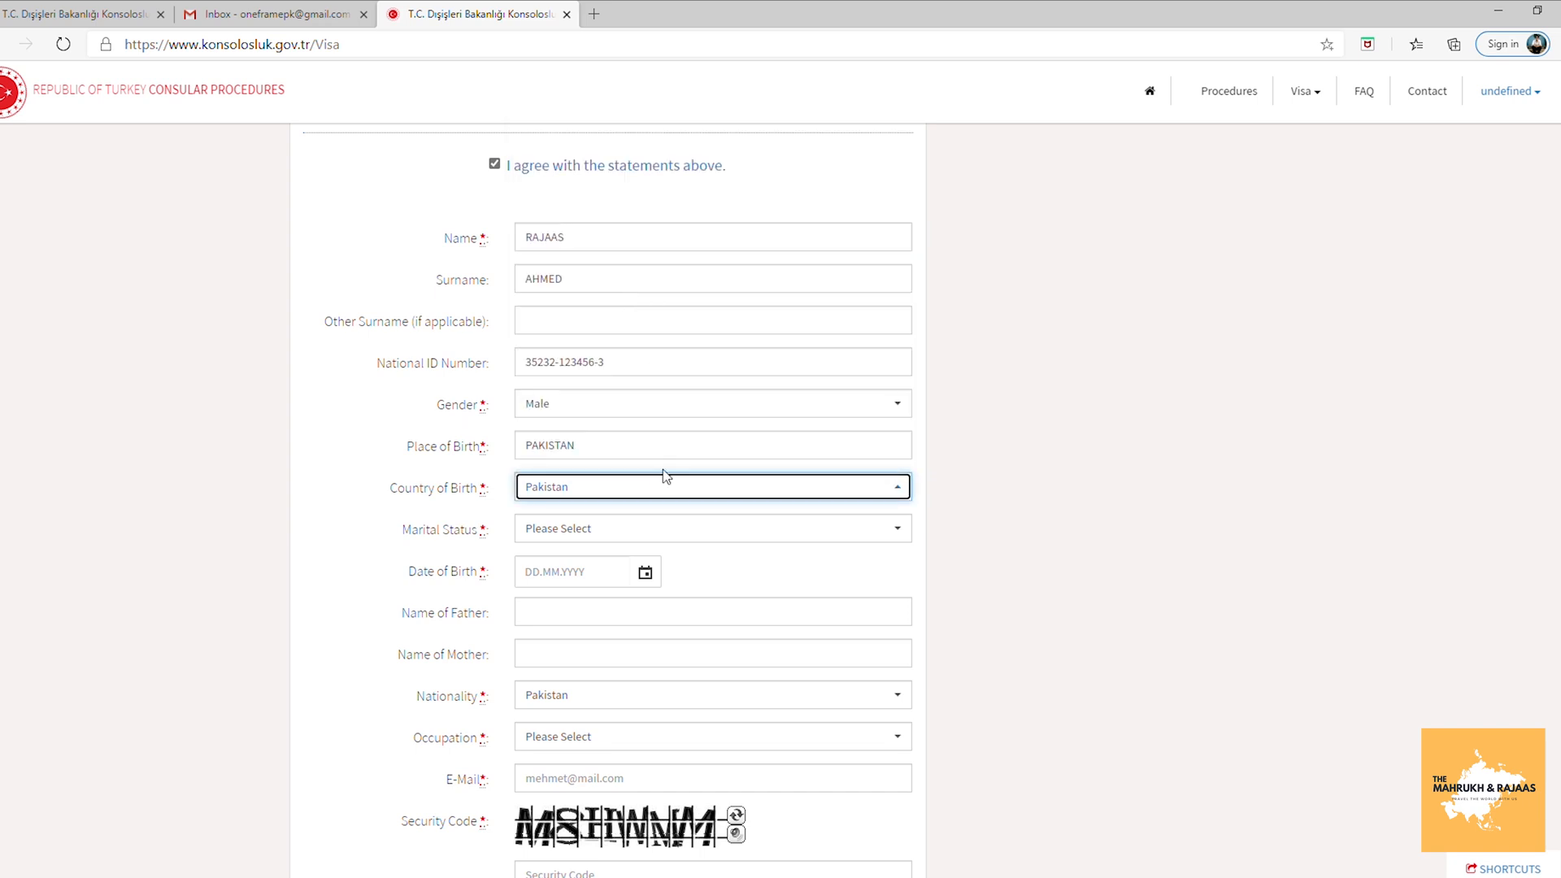
pyautogui.click(626, 531)
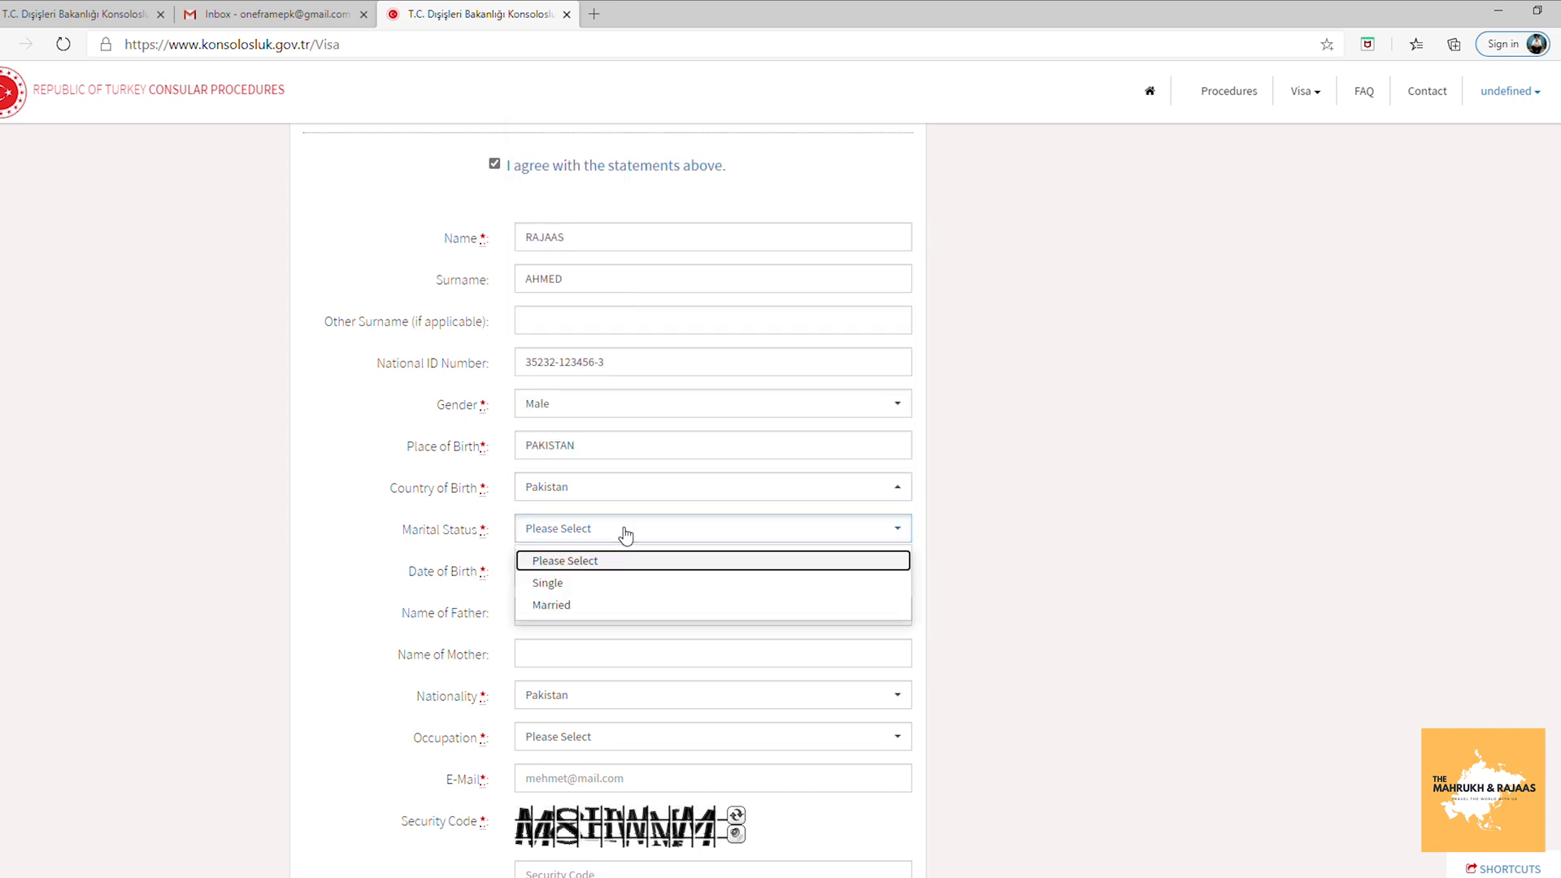
pyautogui.click(587, 609)
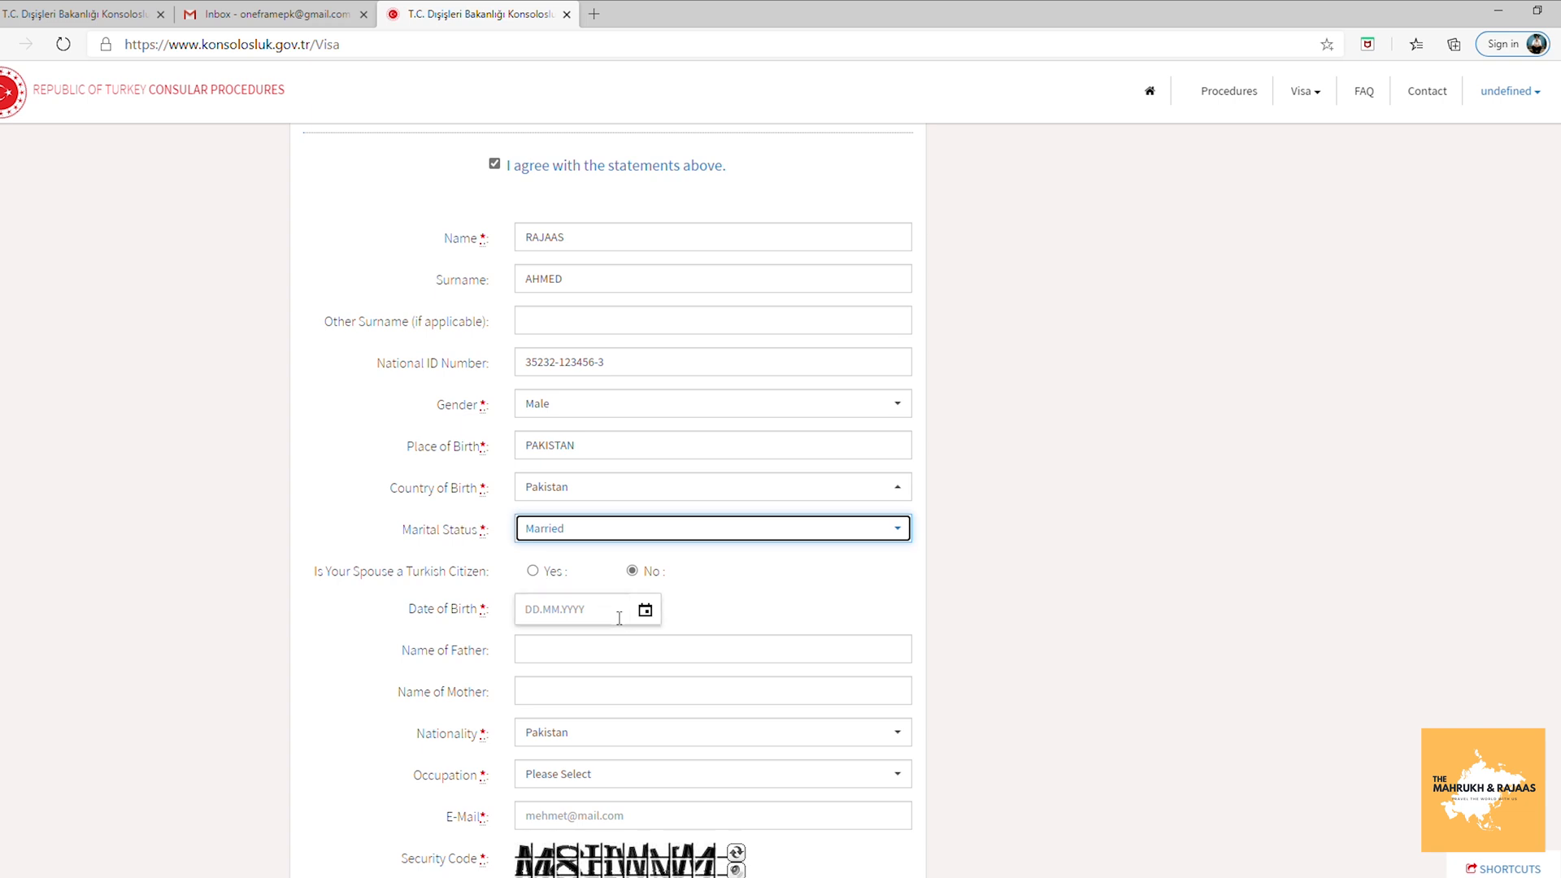
pyautogui.click(646, 611)
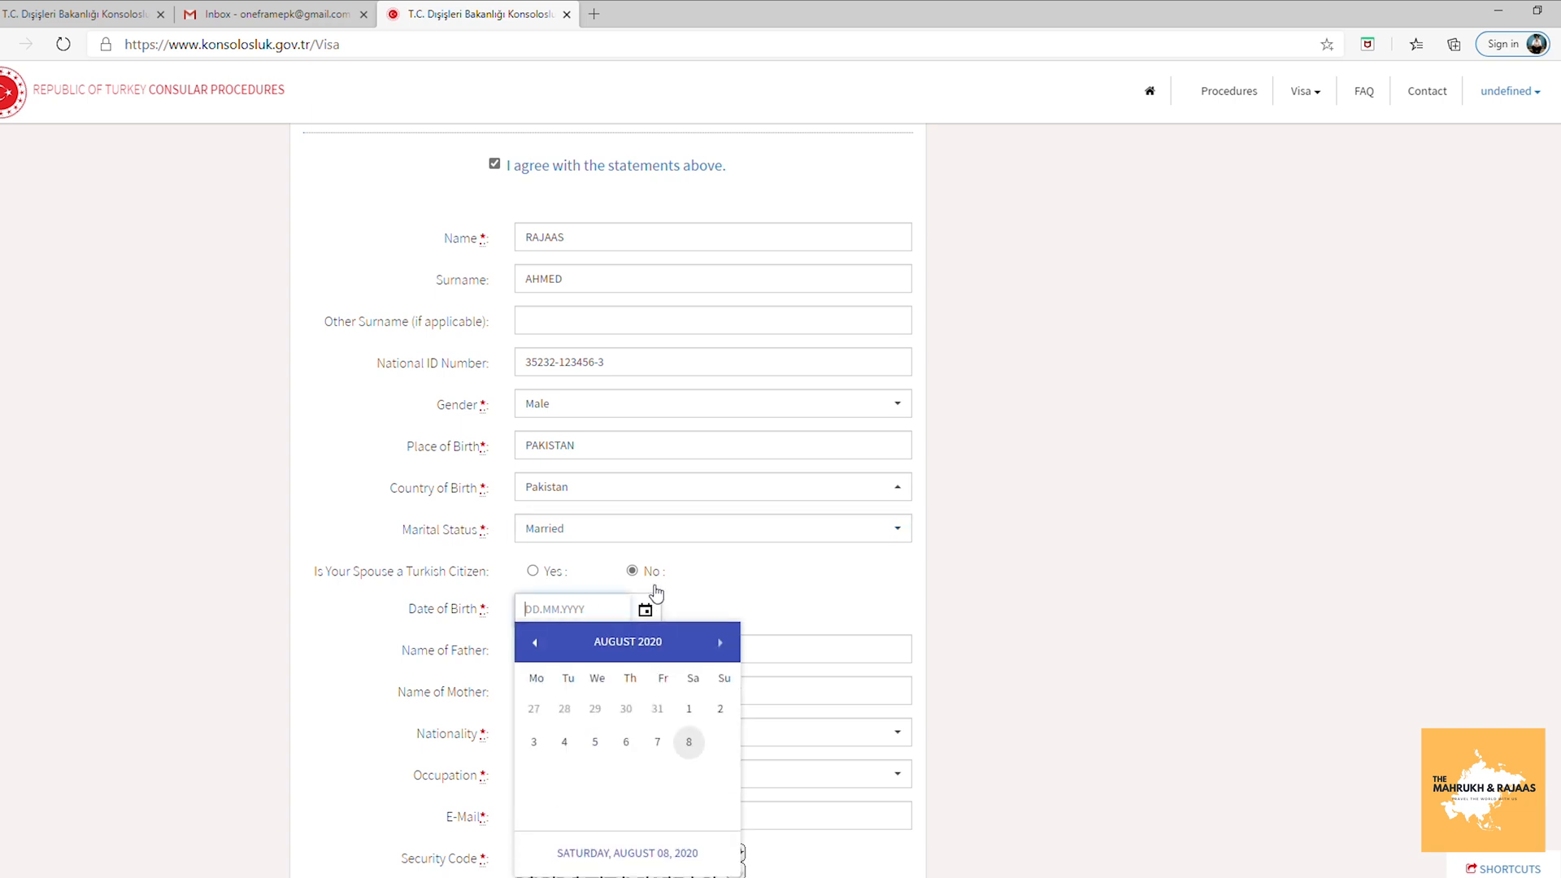
pyautogui.click(642, 650)
pyautogui.click(544, 648)
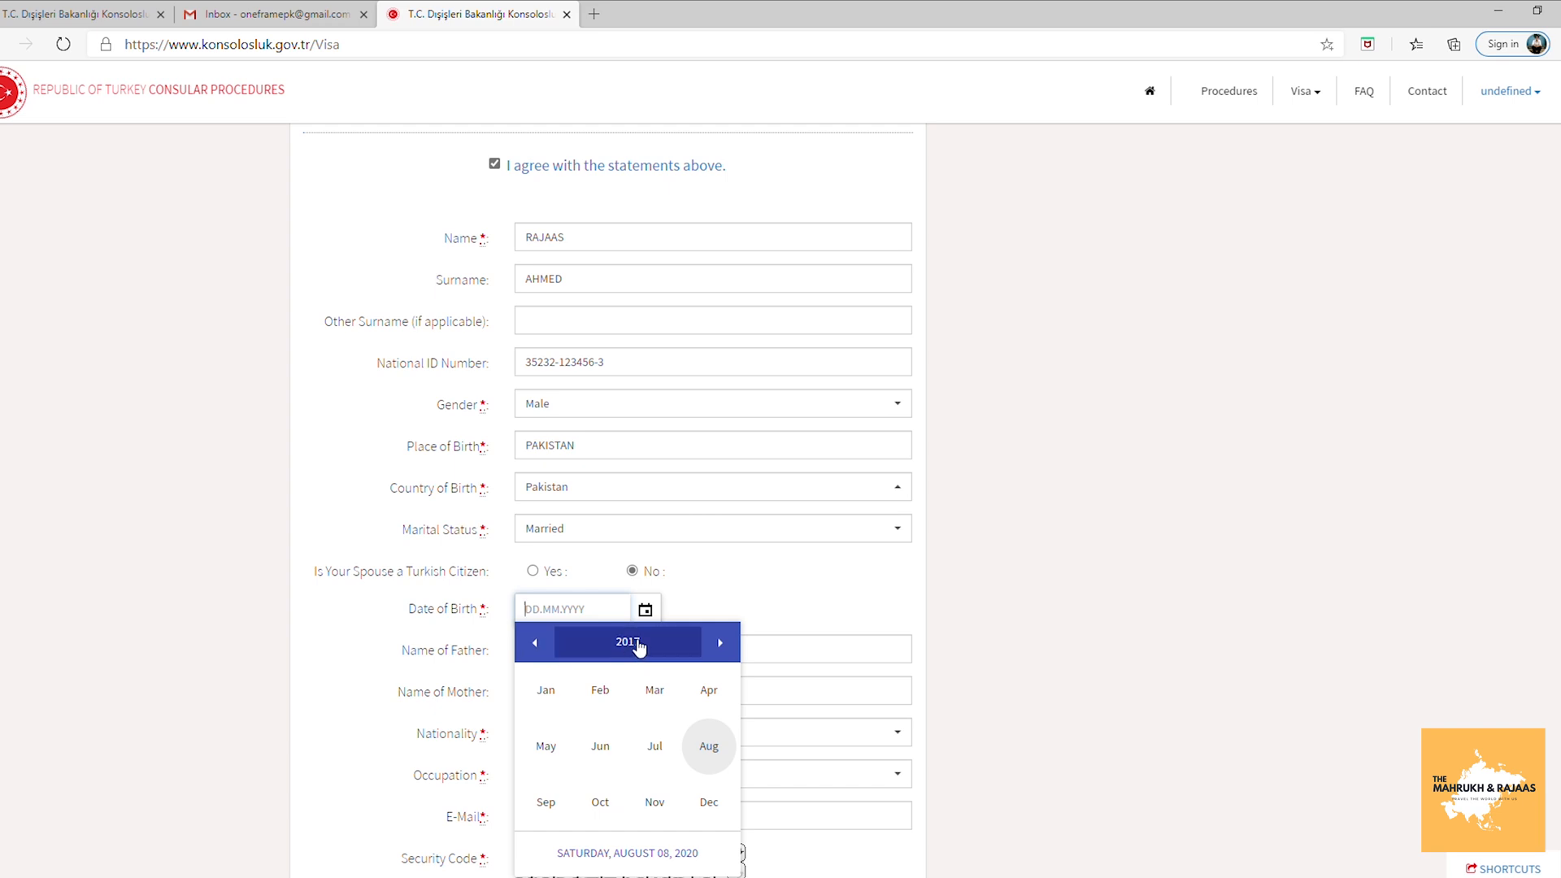
pyautogui.click(568, 641)
pyautogui.click(534, 644)
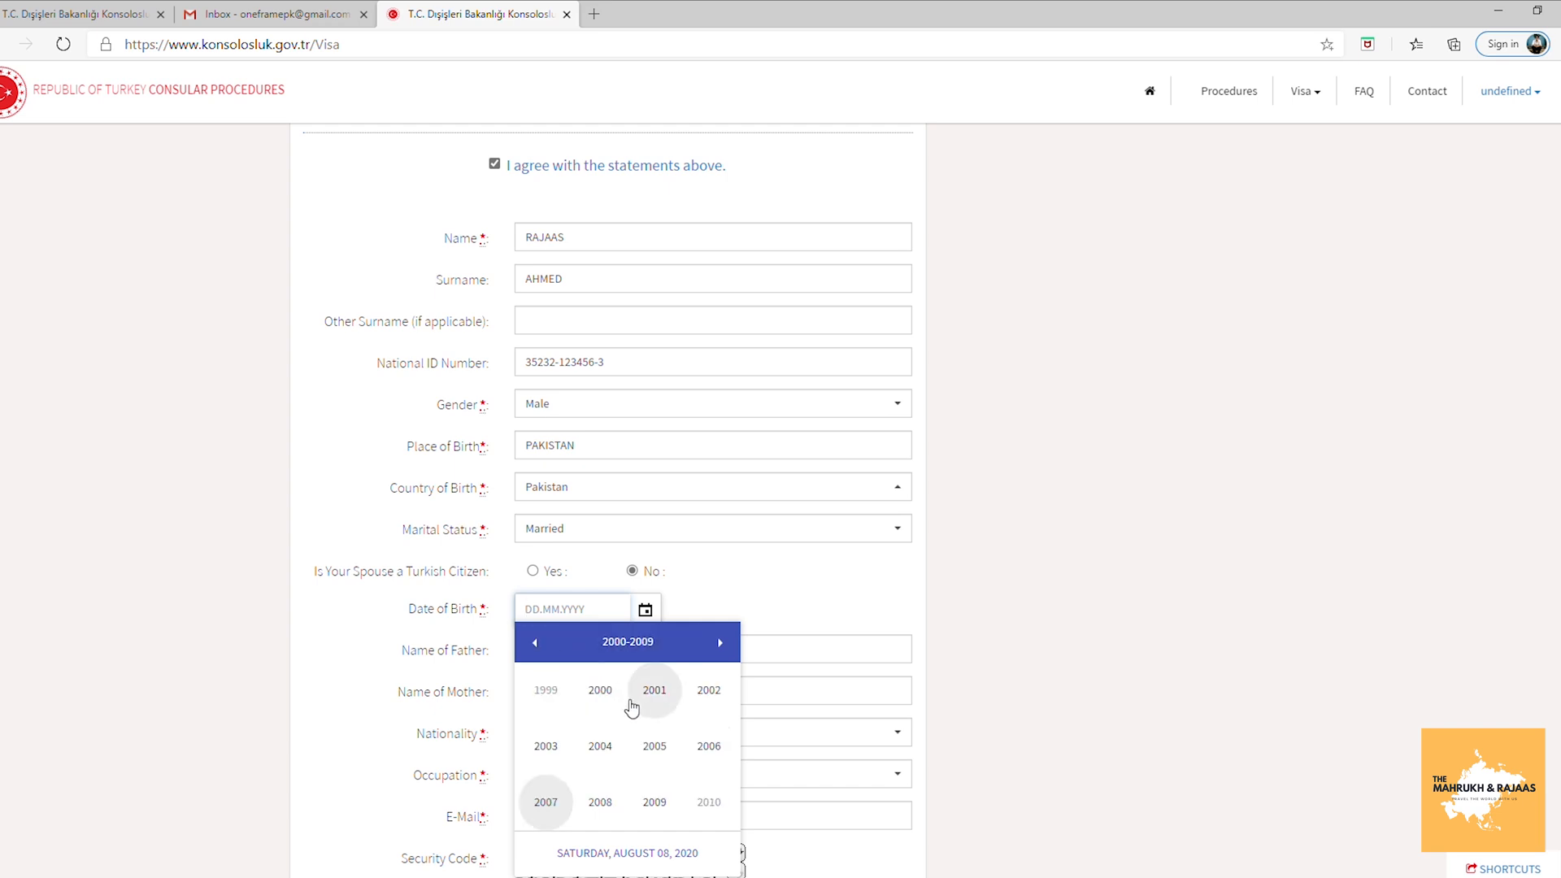
pyautogui.click(556, 694)
pyautogui.click(611, 744)
pyautogui.click(662, 761)
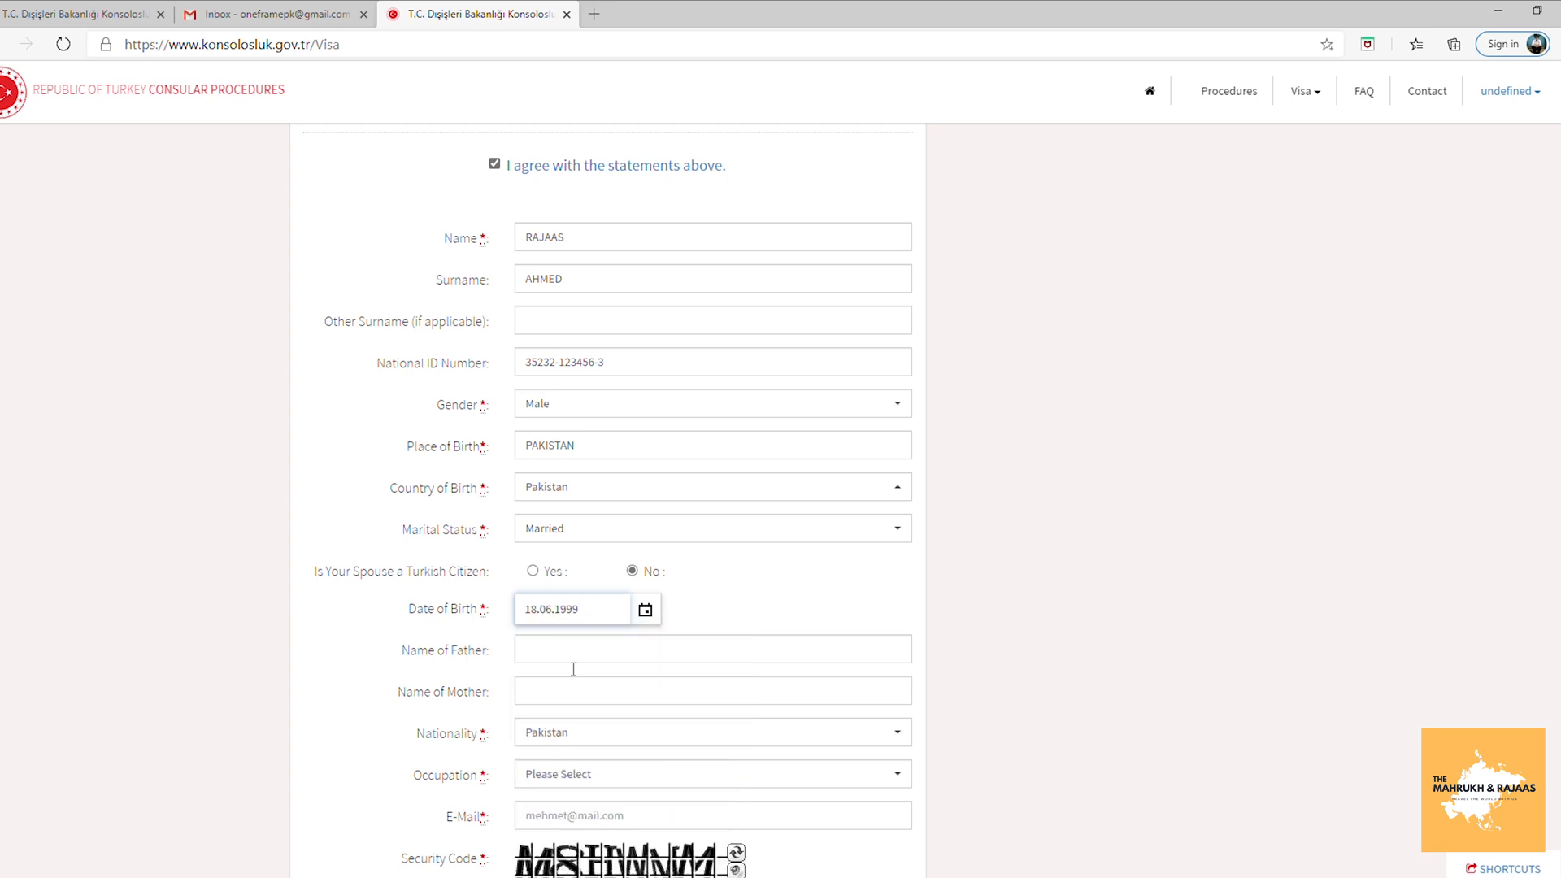
pyautogui.click(561, 652)
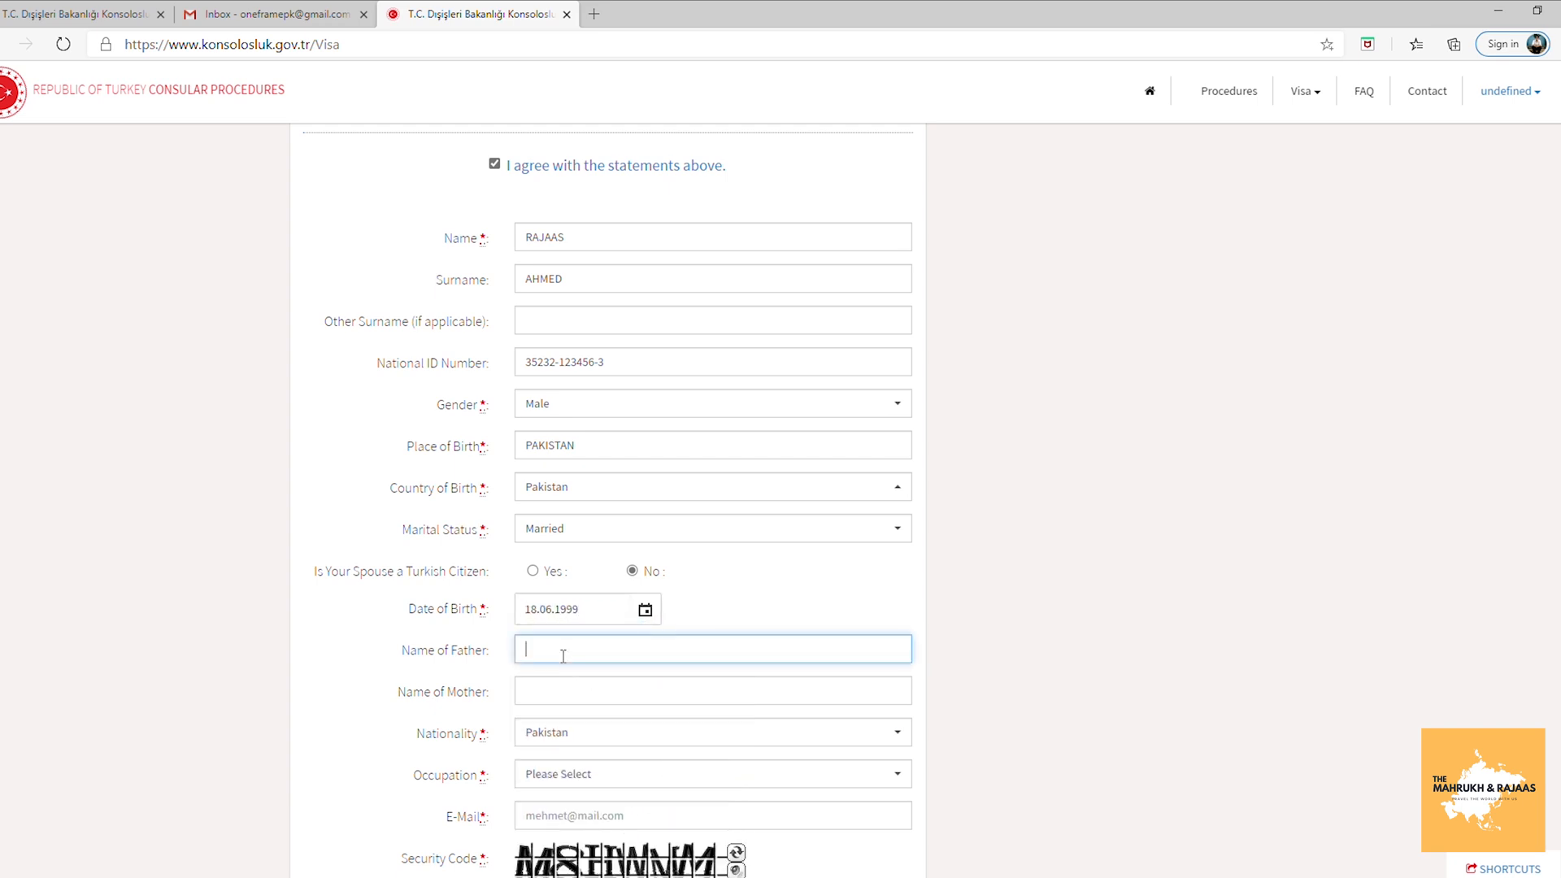
# Enter the father's and mother's names in capital letters, correcting lowercase typos.
pyautogui.write('mUHMAD')
pyautogui.hotkey('ctrl', 'a')
pyautogui.write('m')
pyautogui.press('BackSpace')
pyautogui.write('MUHAMMAD')
pyautogui.click(582, 692)
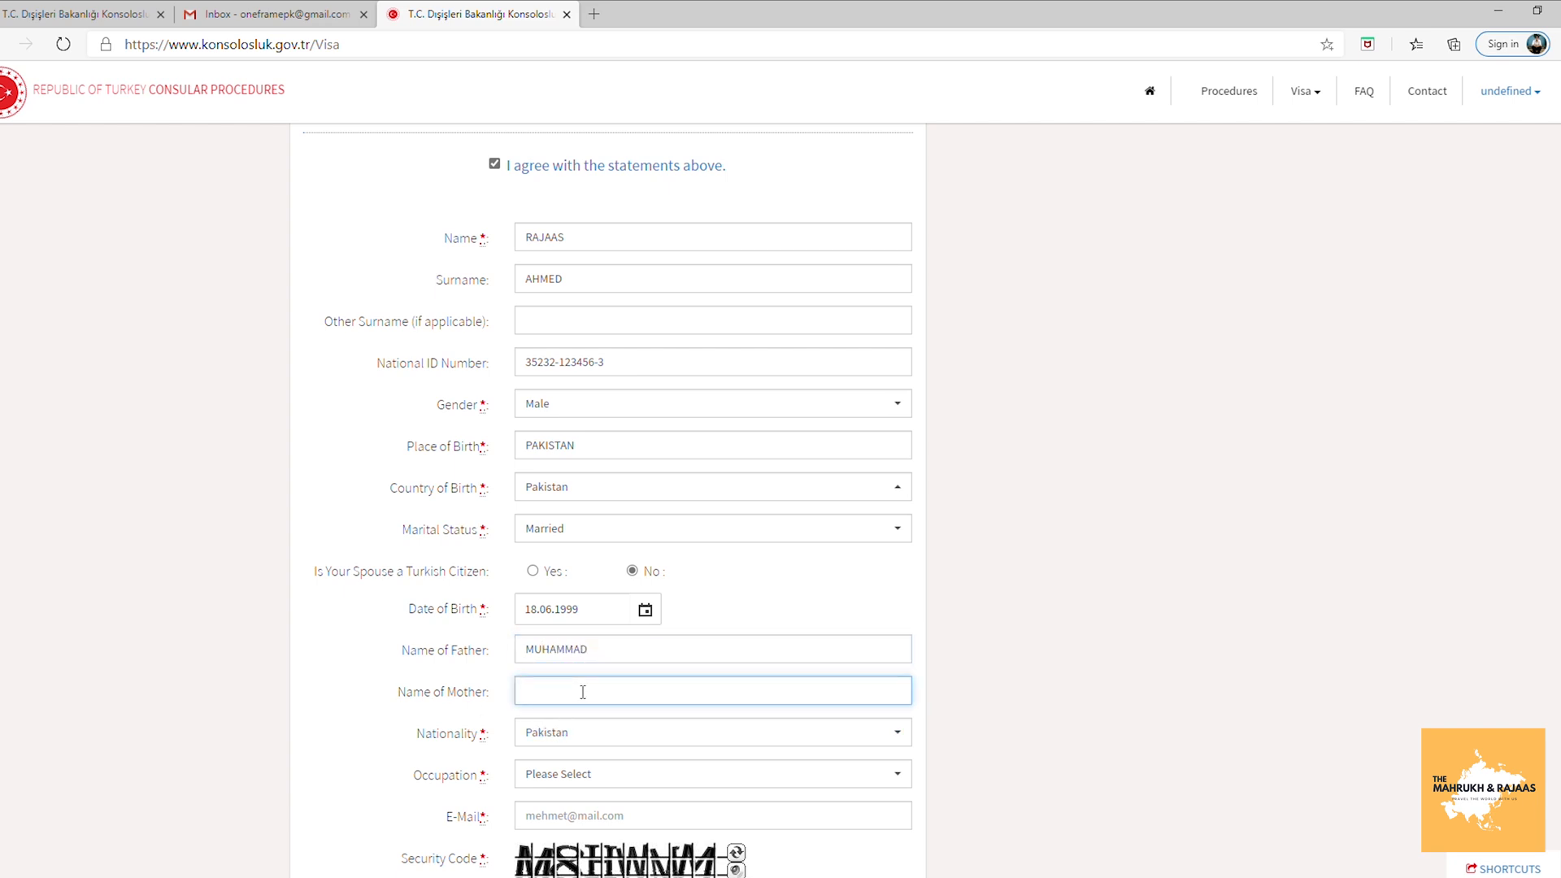
pyautogui.write('sALMA')
pyautogui.press('BackSpace')
# Set the occupation to Engineer and fill the e-mail with the browser's autofill suggestion.
pyautogui.click(606, 774)
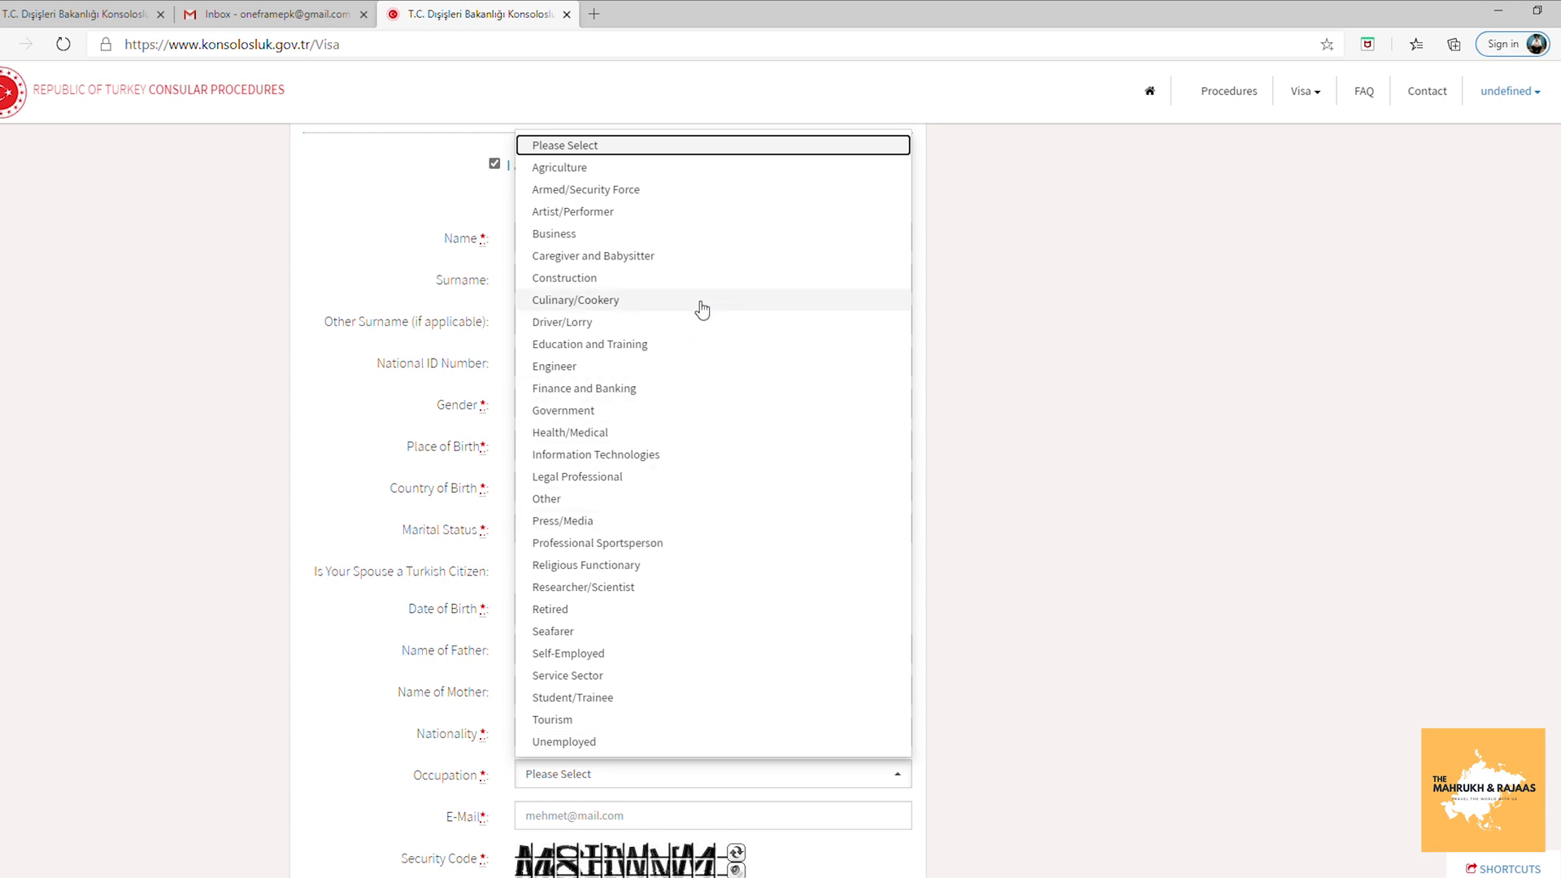
pyautogui.click(699, 370)
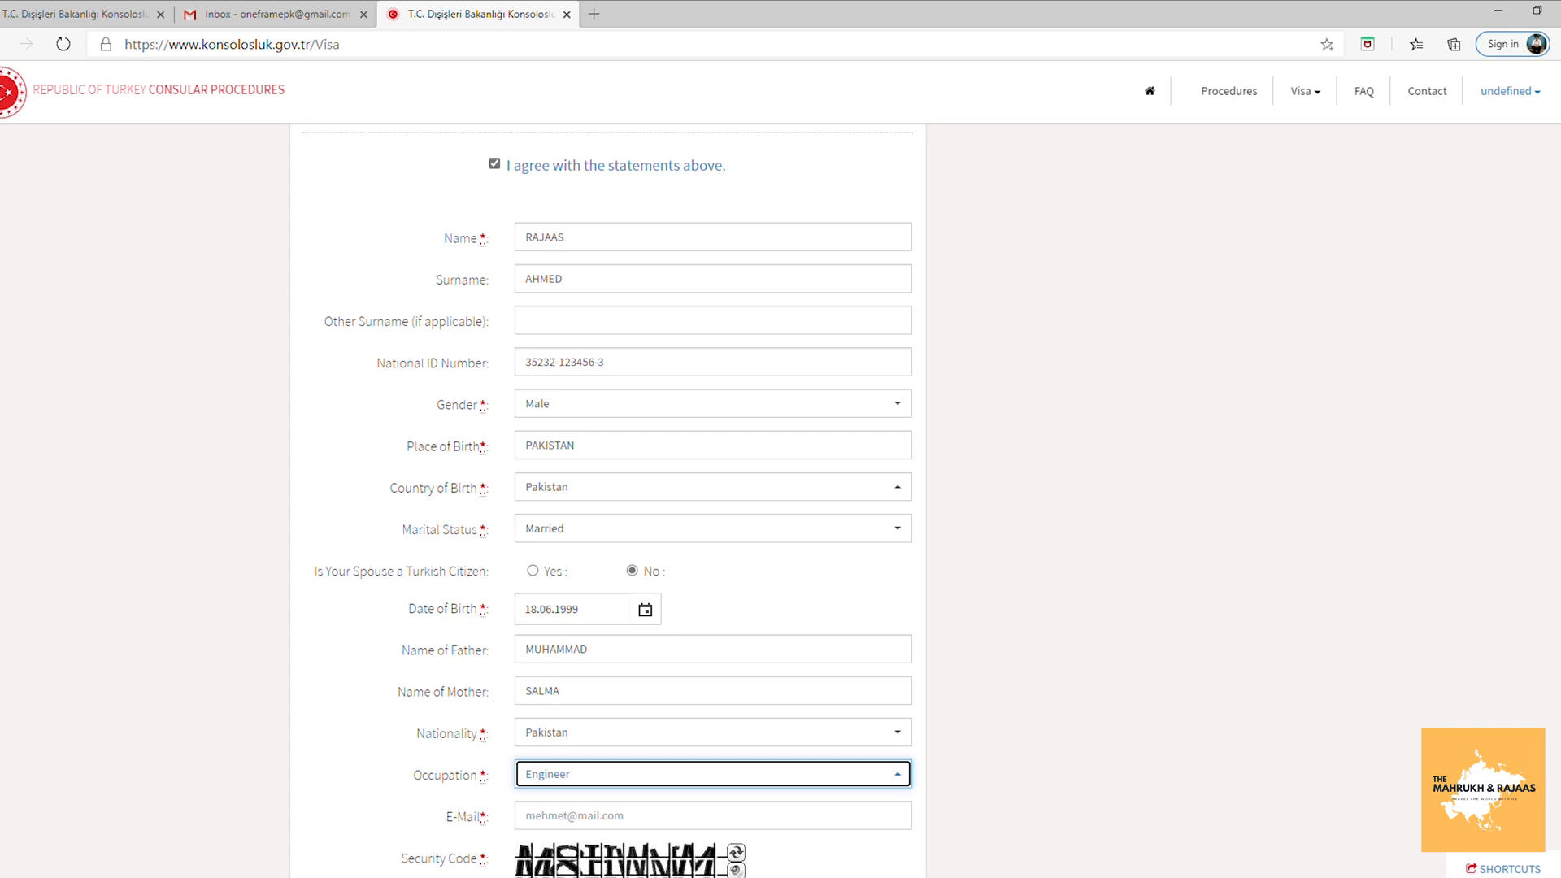
pyautogui.scroll(-2, 909, 618)
pyautogui.click(672, 696)
pyautogui.click(602, 742)
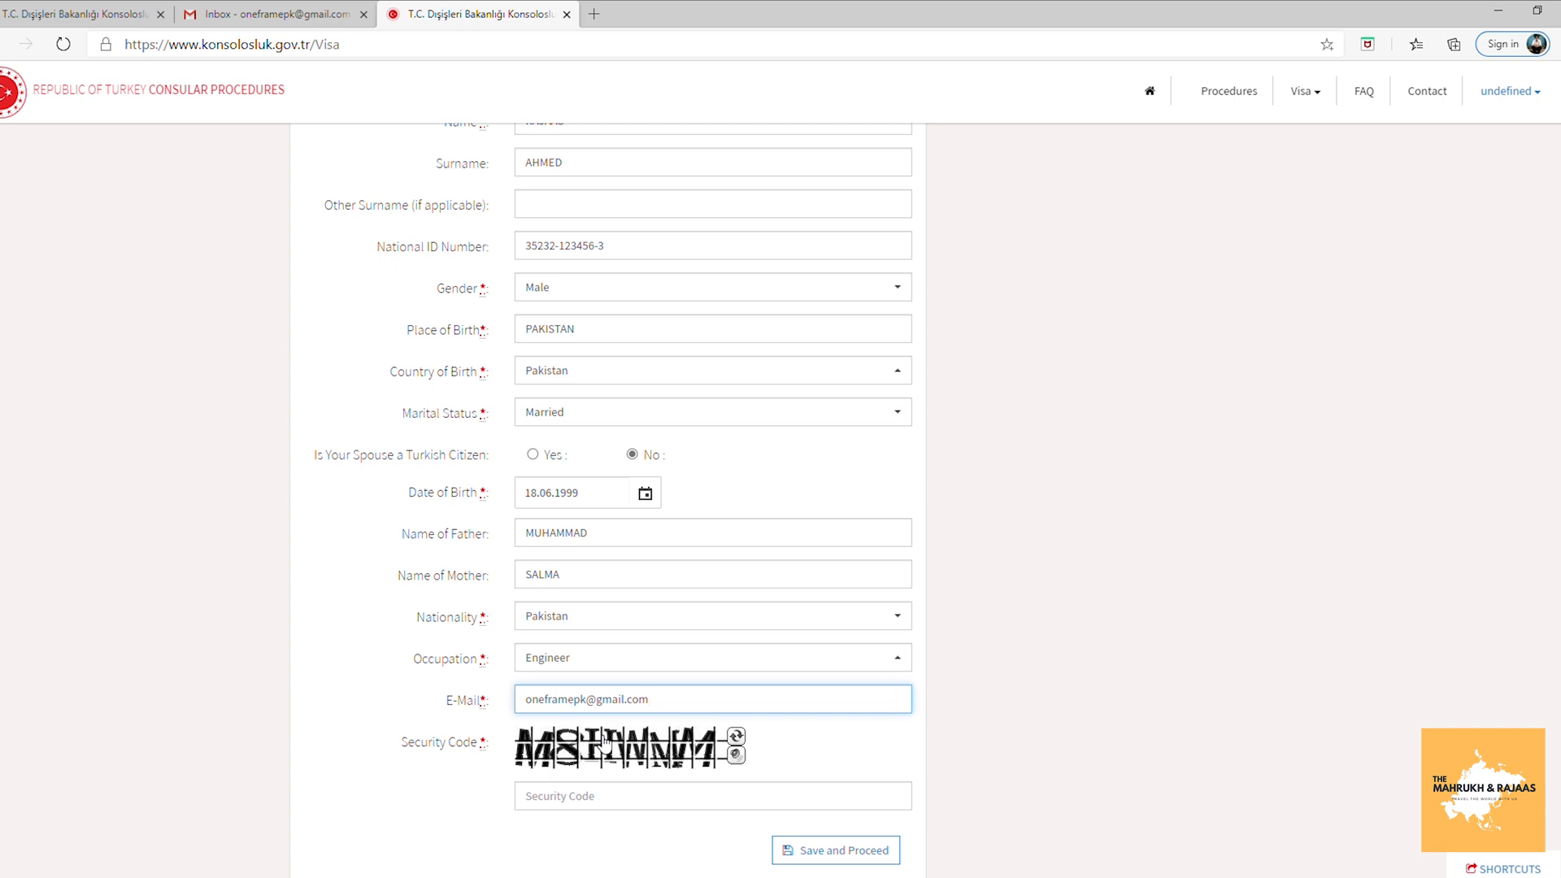
# Enter the captcha security code and save the personal information.
pyautogui.click(567, 811)
pyautogui.write('M')
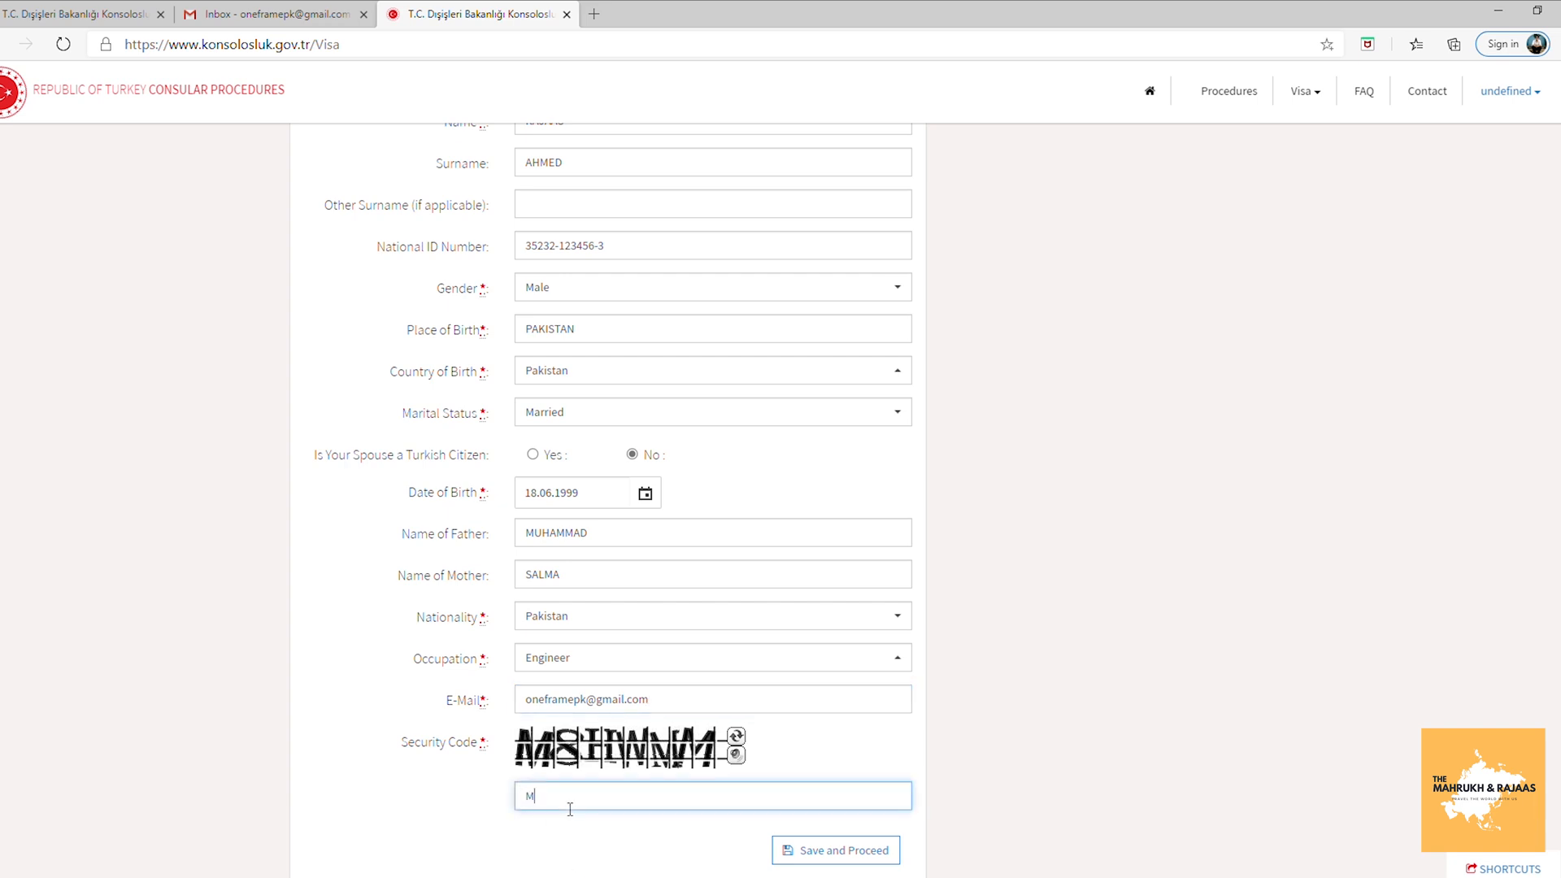
pyautogui.write('8HWMM')
pyautogui.click(826, 849)
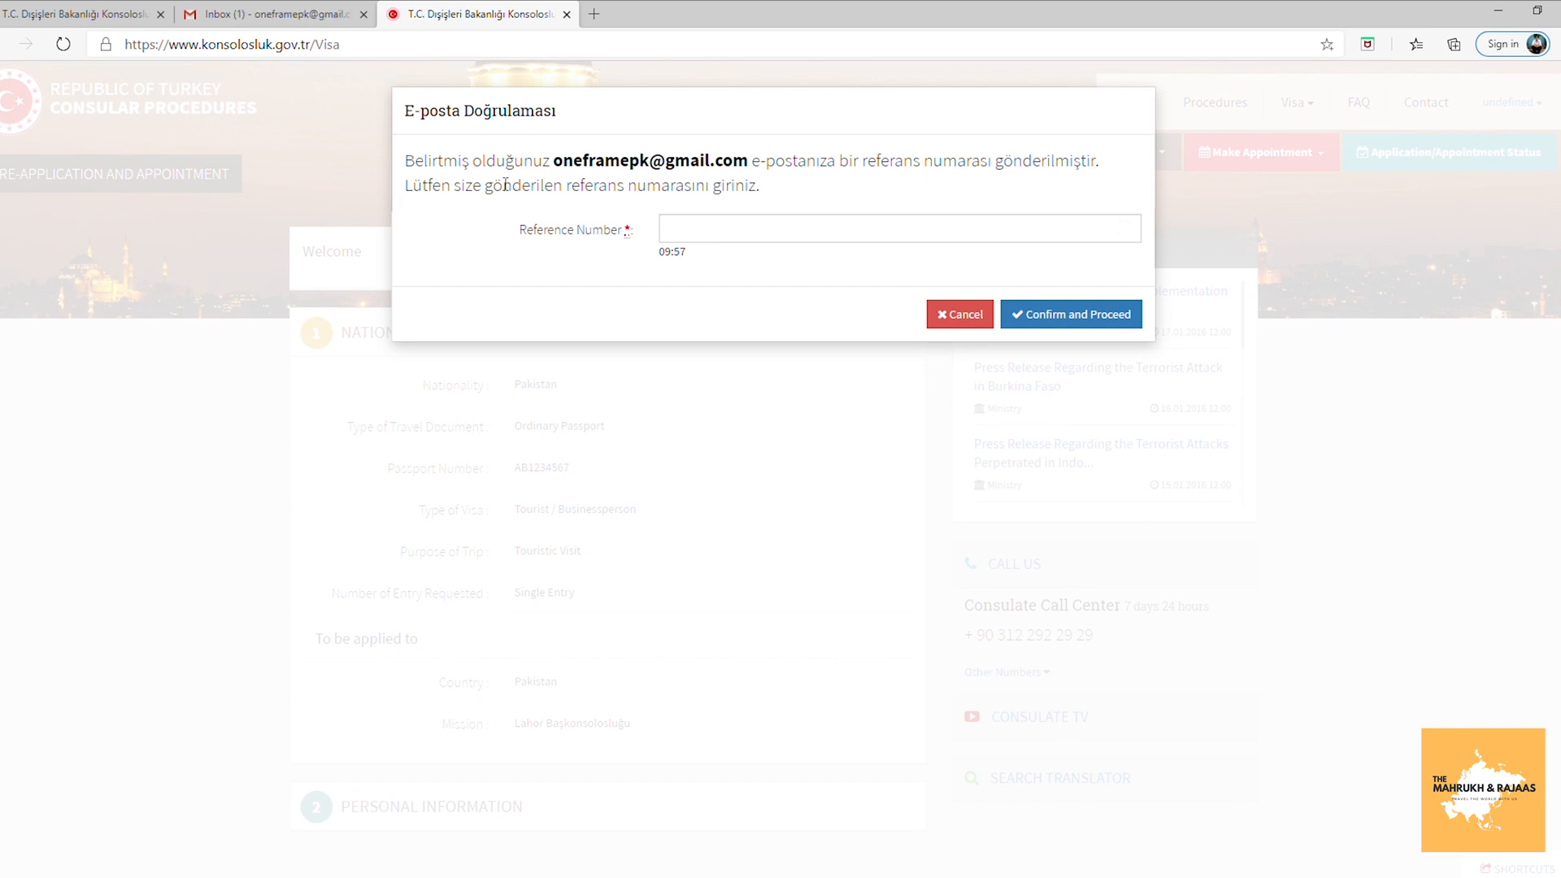
# Copy the reference code from the Turkish visa pre-application e-mail in Gmail.
pyautogui.click(206, 8)
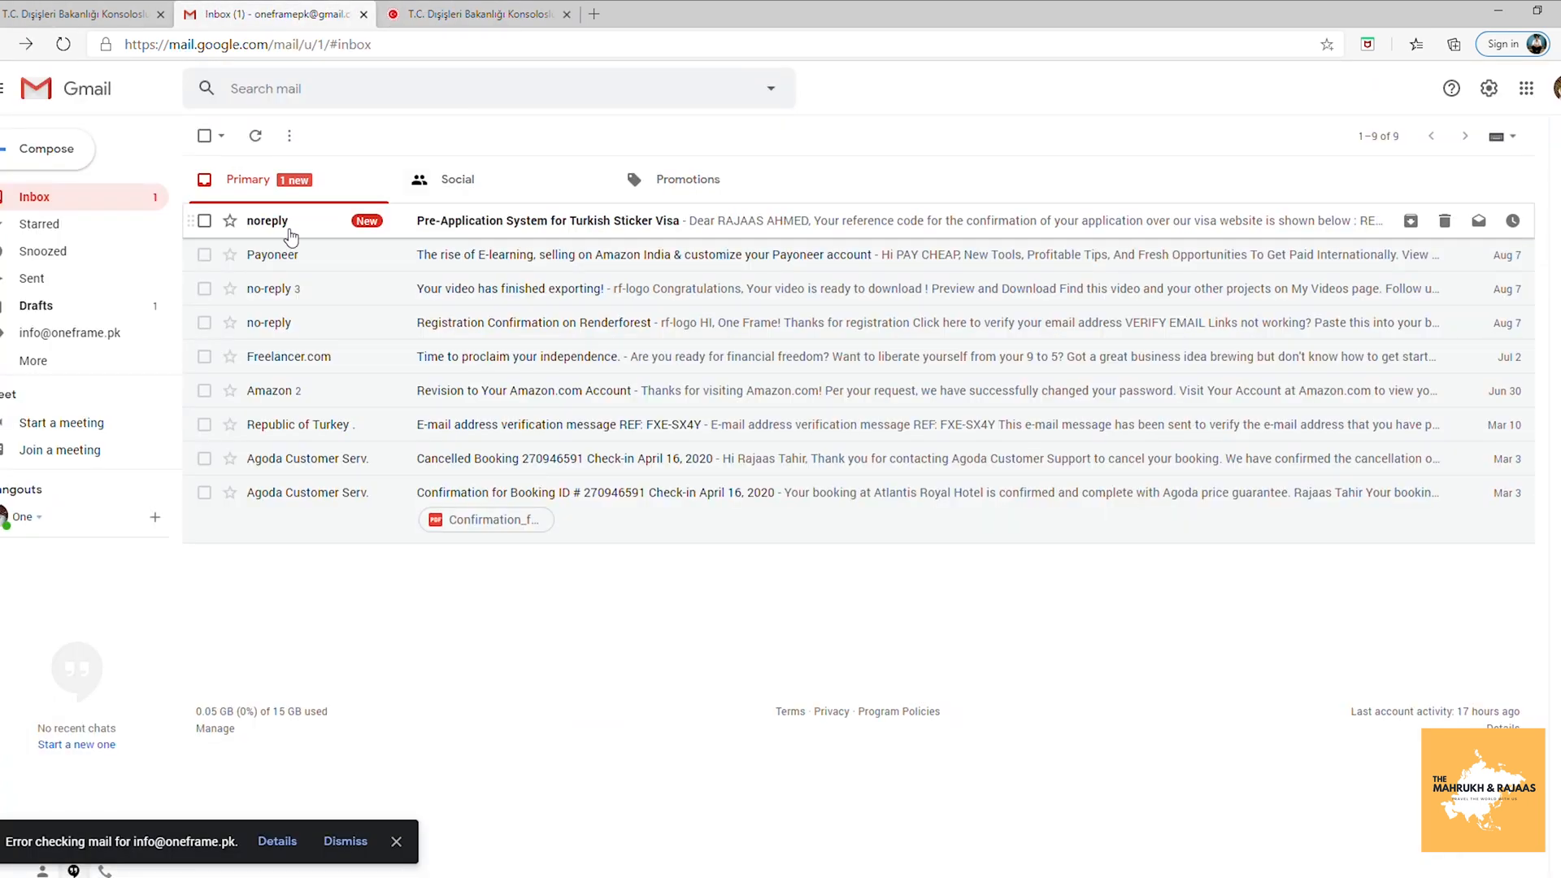
pyautogui.click(590, 218)
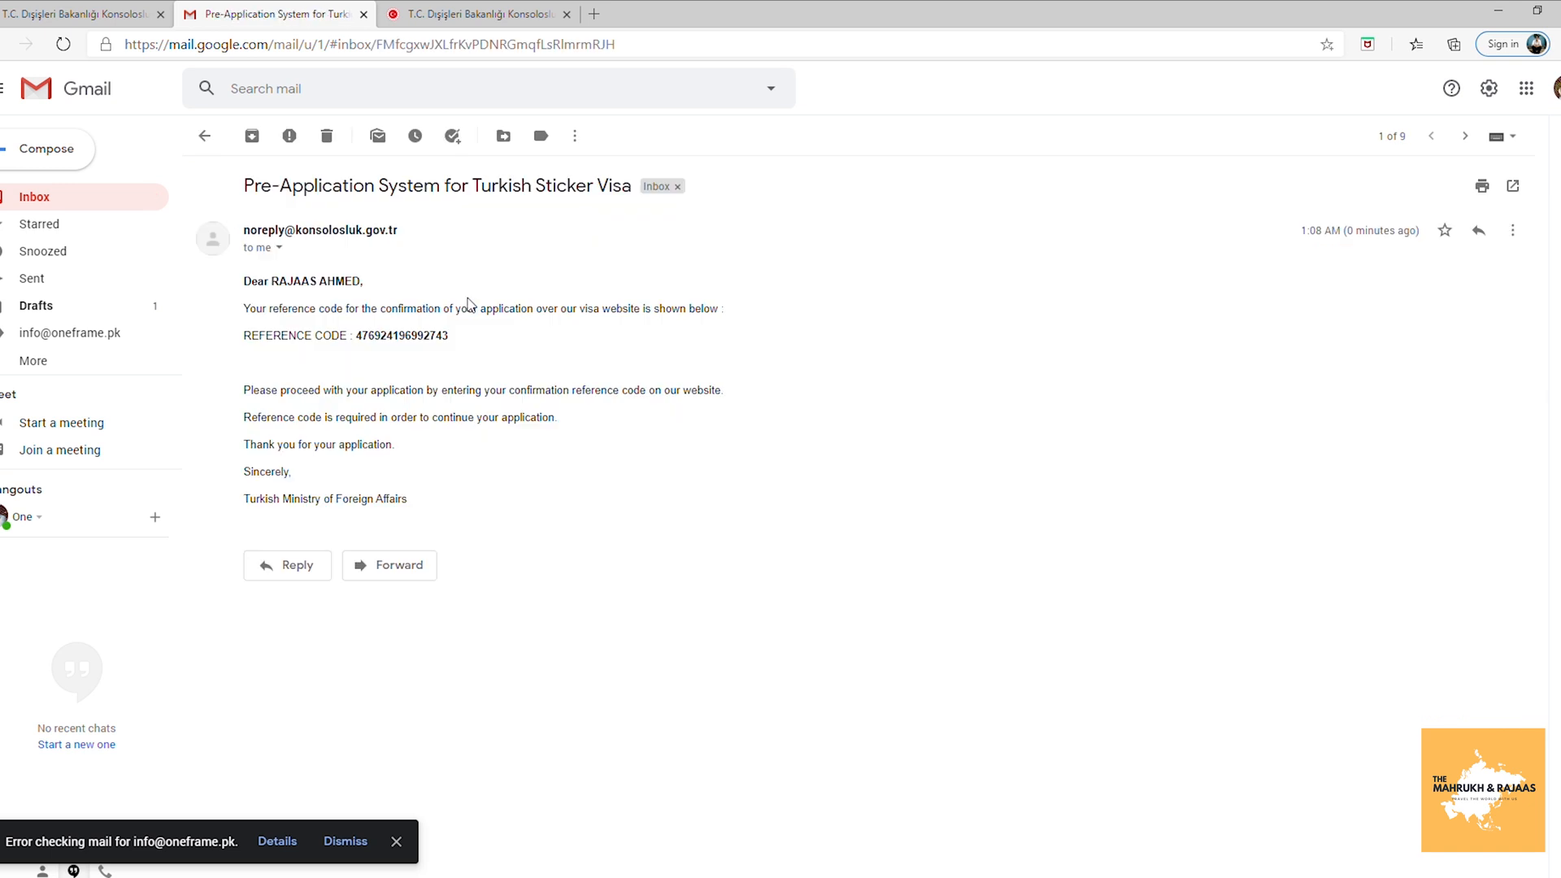
pyautogui.moveTo(356, 334); pyautogui.dragTo(450, 334)
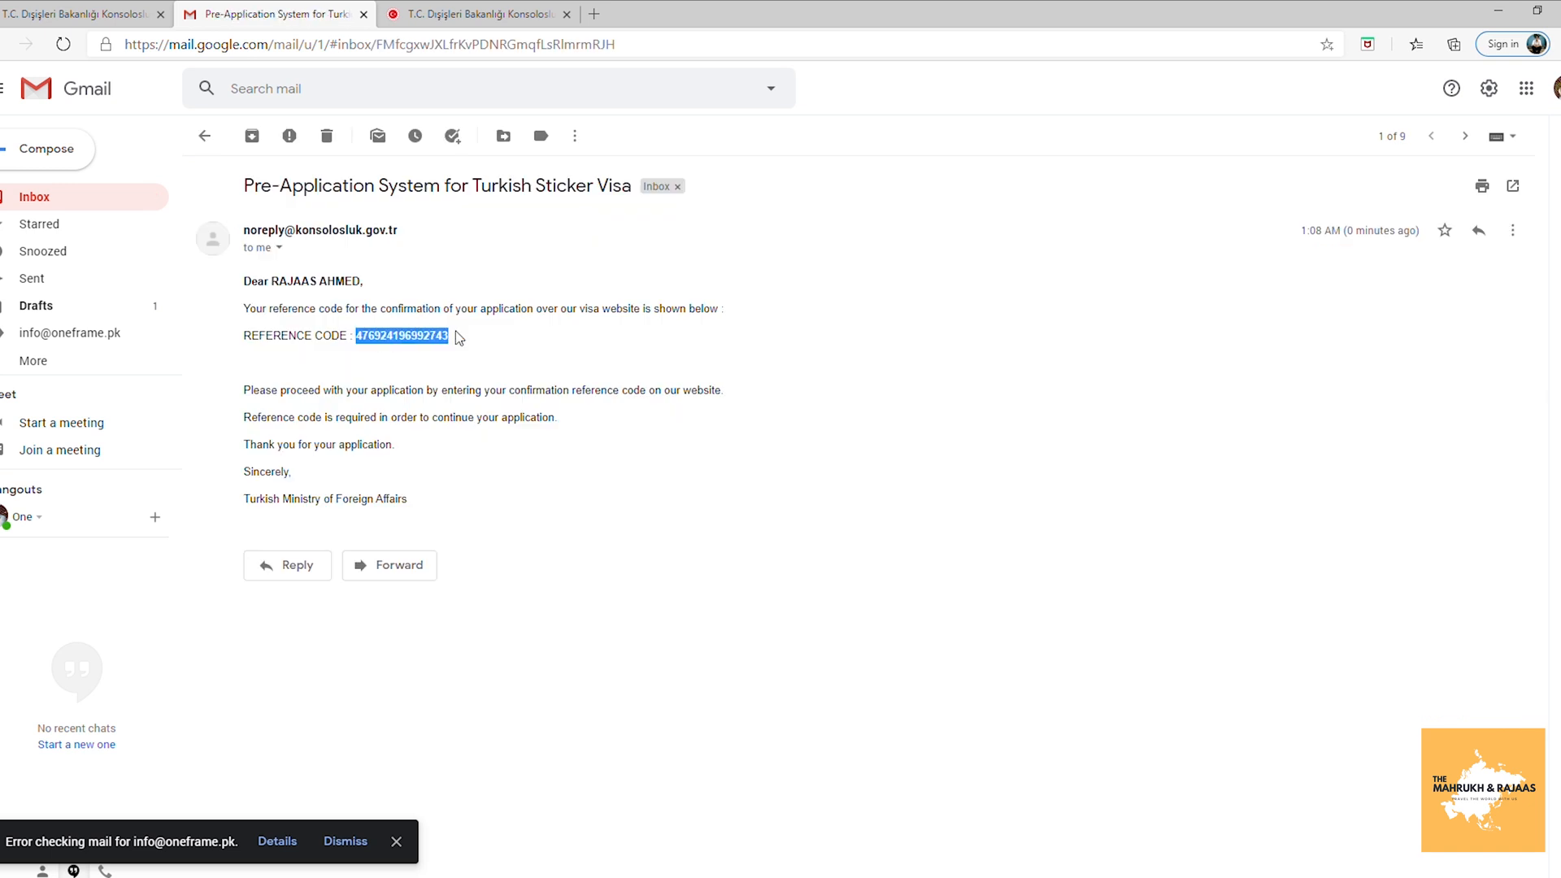
pyautogui.tripleClick(450, 334)
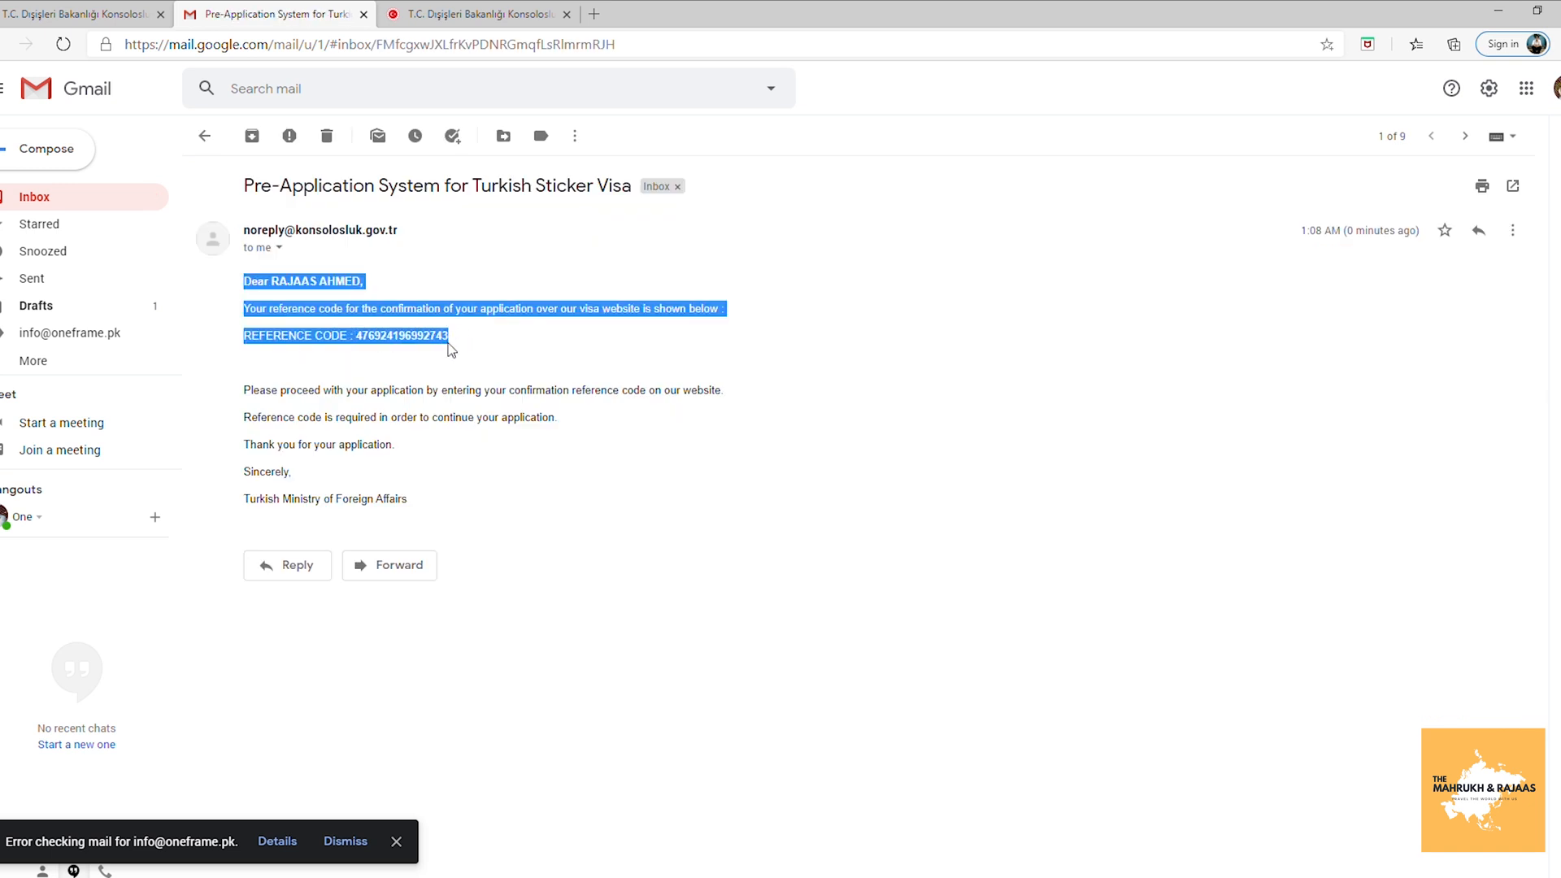
pyautogui.click(373, 335)
pyautogui.moveTo(357, 337); pyautogui.dragTo(451, 341)
pyautogui.hotkey('ctrl', 'c')
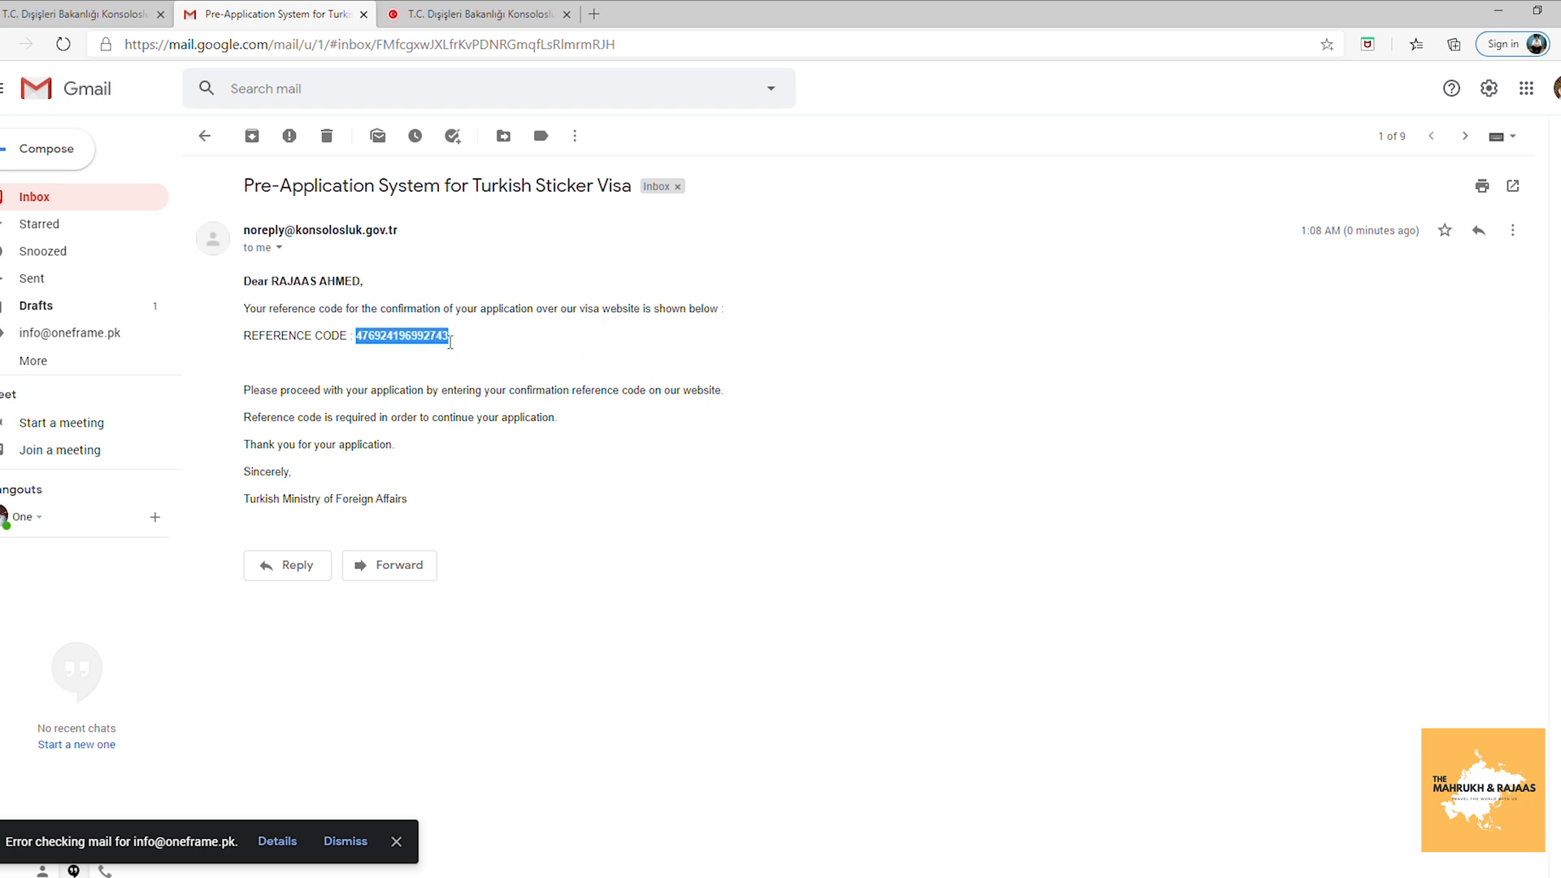
# Paste the reference code into the consulate's verification prompt and confirm it.
pyautogui.click(488, 13)
pyautogui.click(773, 240)
pyautogui.hotkey('ctrl', 'v')
pyautogui.click(1071, 314)
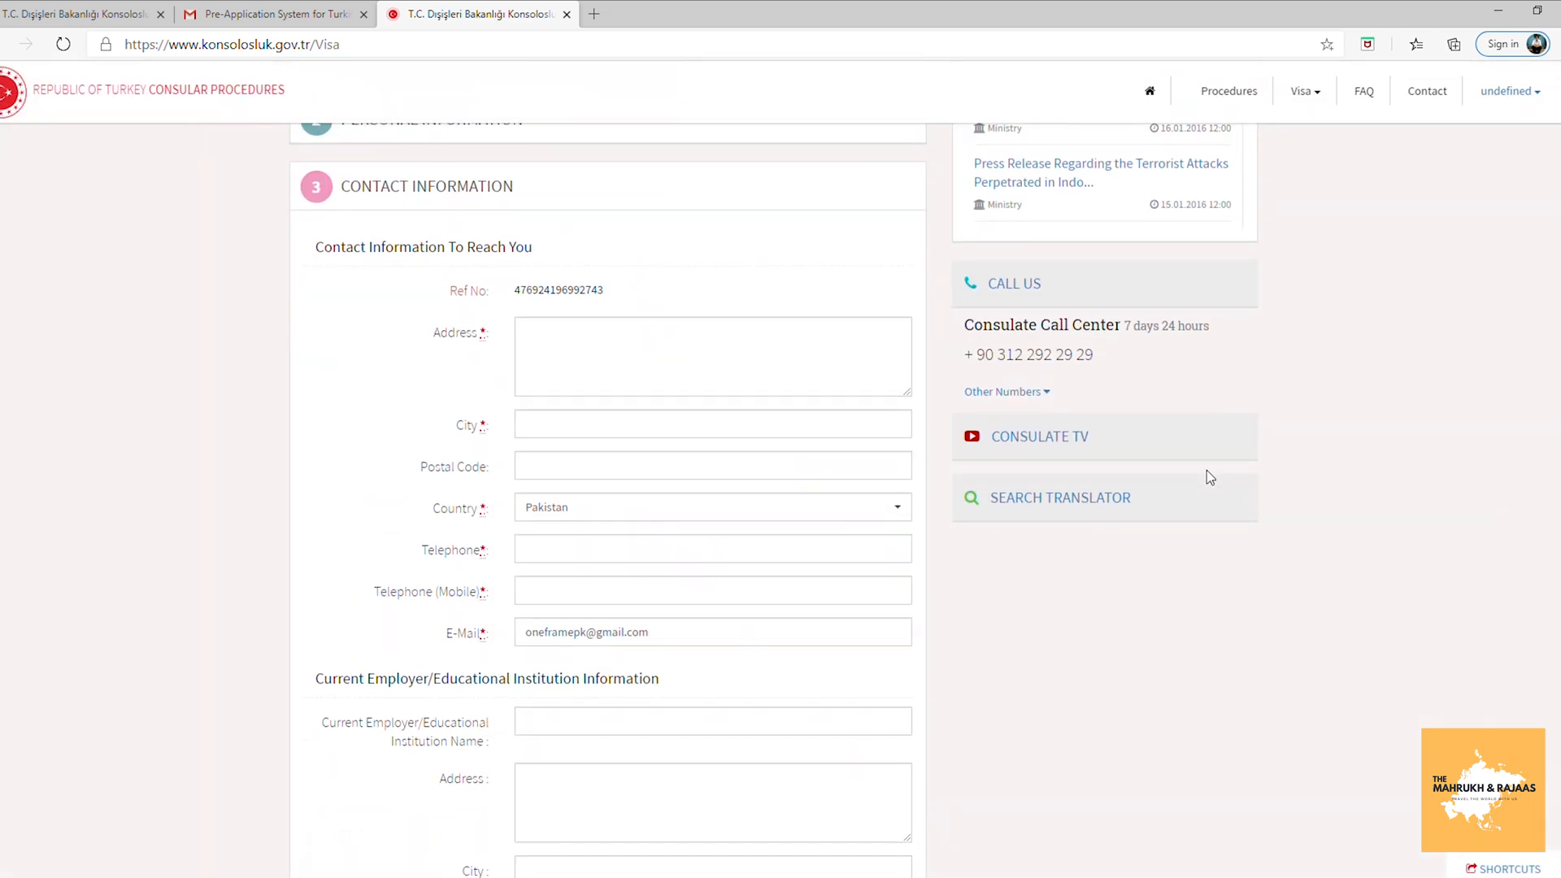
# Enter the applicant's contact address and city in capitals.
pyautogui.click(662, 350)
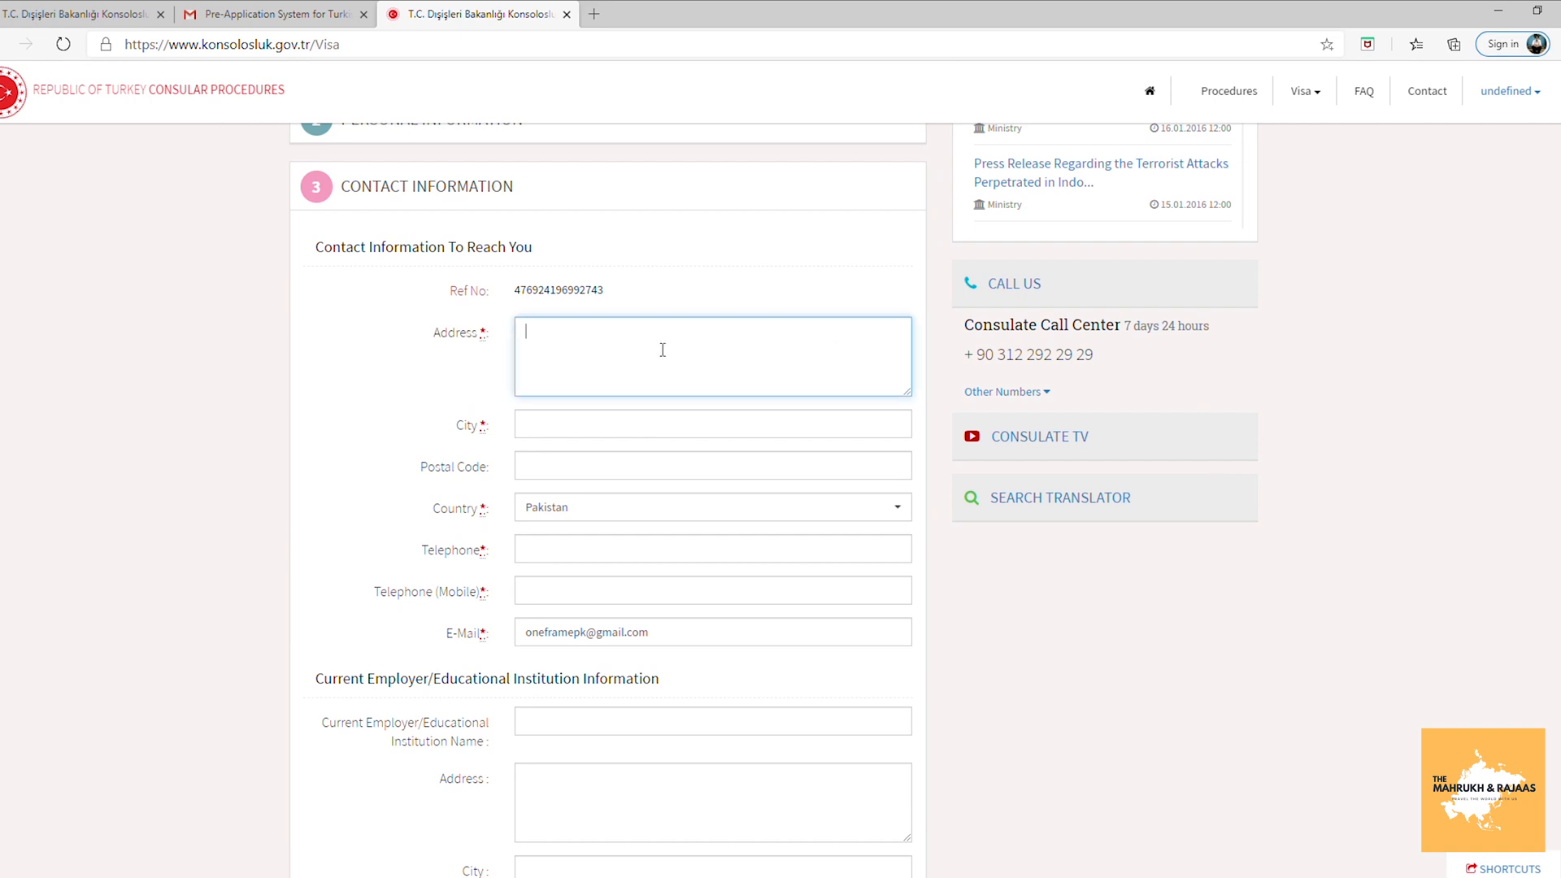
pyautogui.click(568, 424)
pyautogui.write('lHAORE')
pyautogui.press('BackSpace')
pyautogui.press('BackSpace')
pyautogui.press('BackSpace')
pyautogui.press('BackSpace')
pyautogui.press('BackSpace')
pyautogui.write('LAHORE')
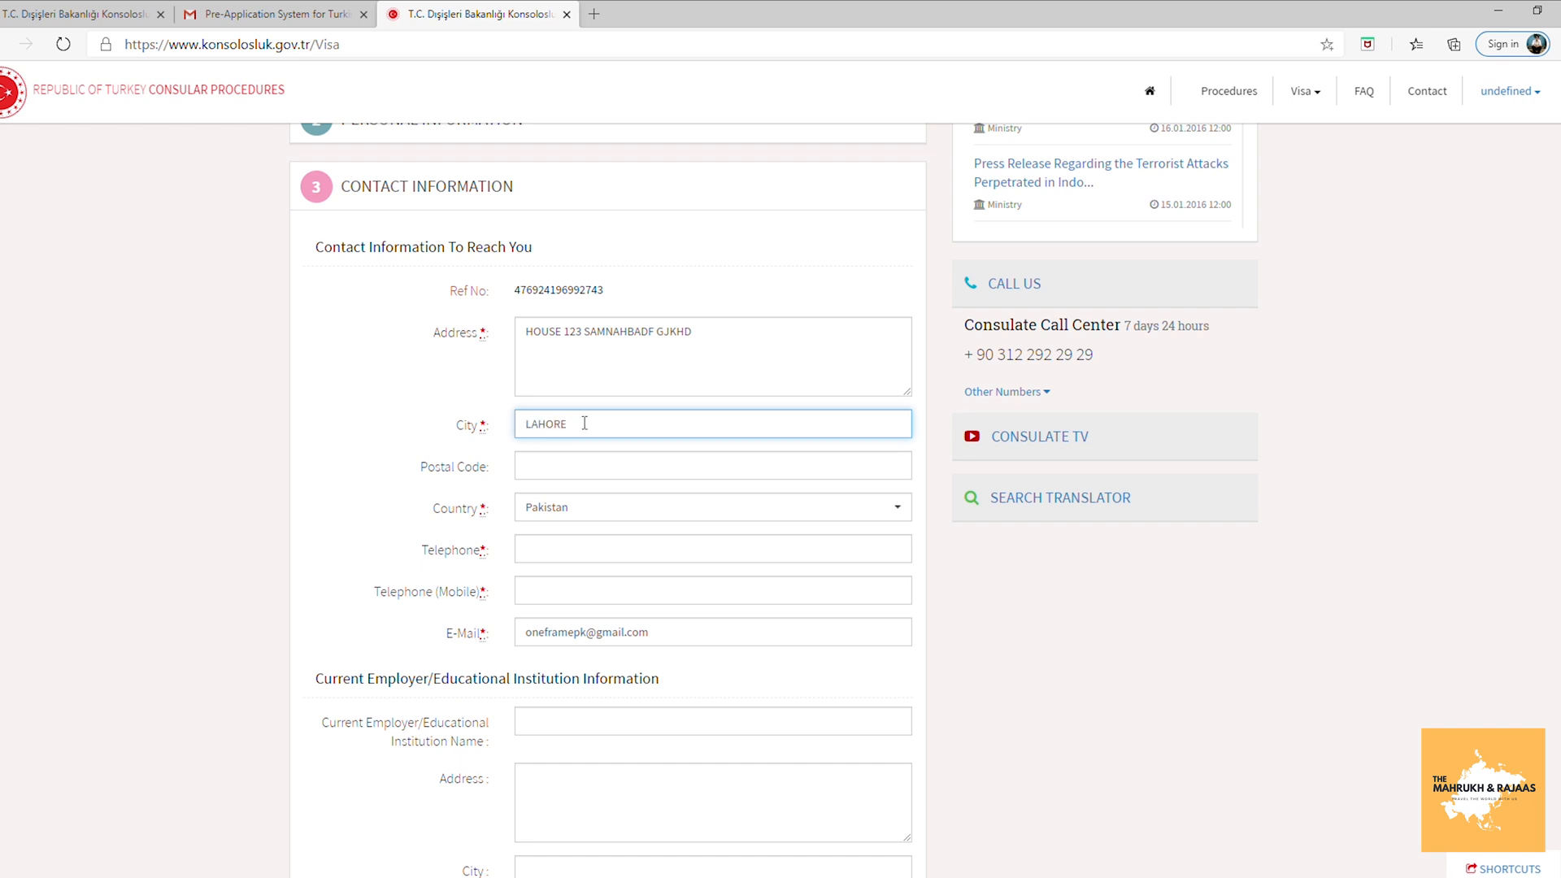
# Enter the applicant's telephone and mobile telephone numbers.
pyautogui.click(585, 504)
pyautogui.click(593, 545)
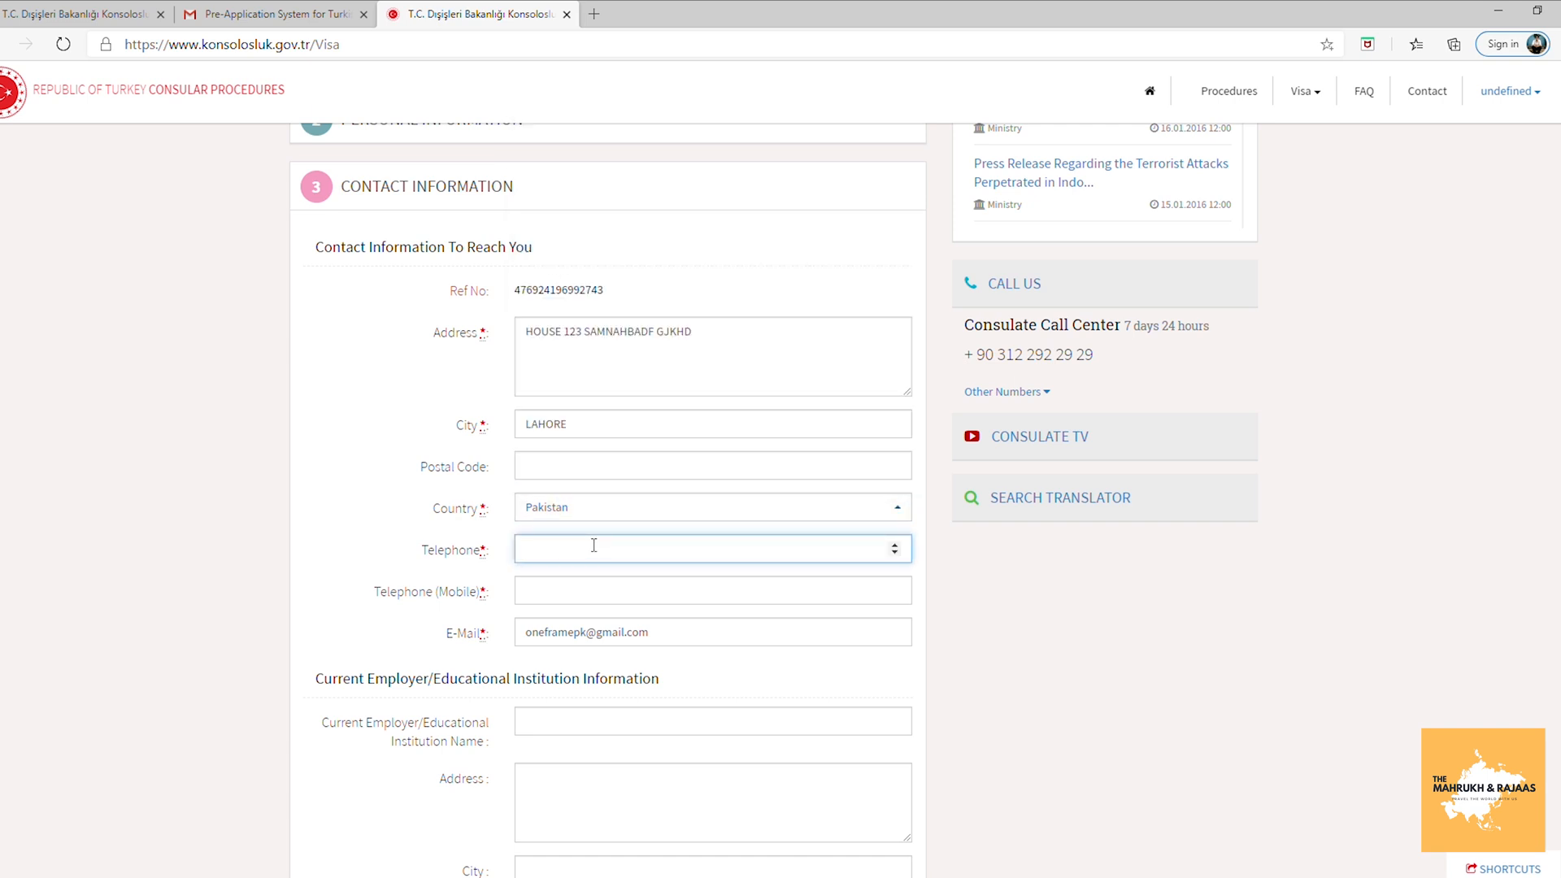
pyautogui.click(594, 592)
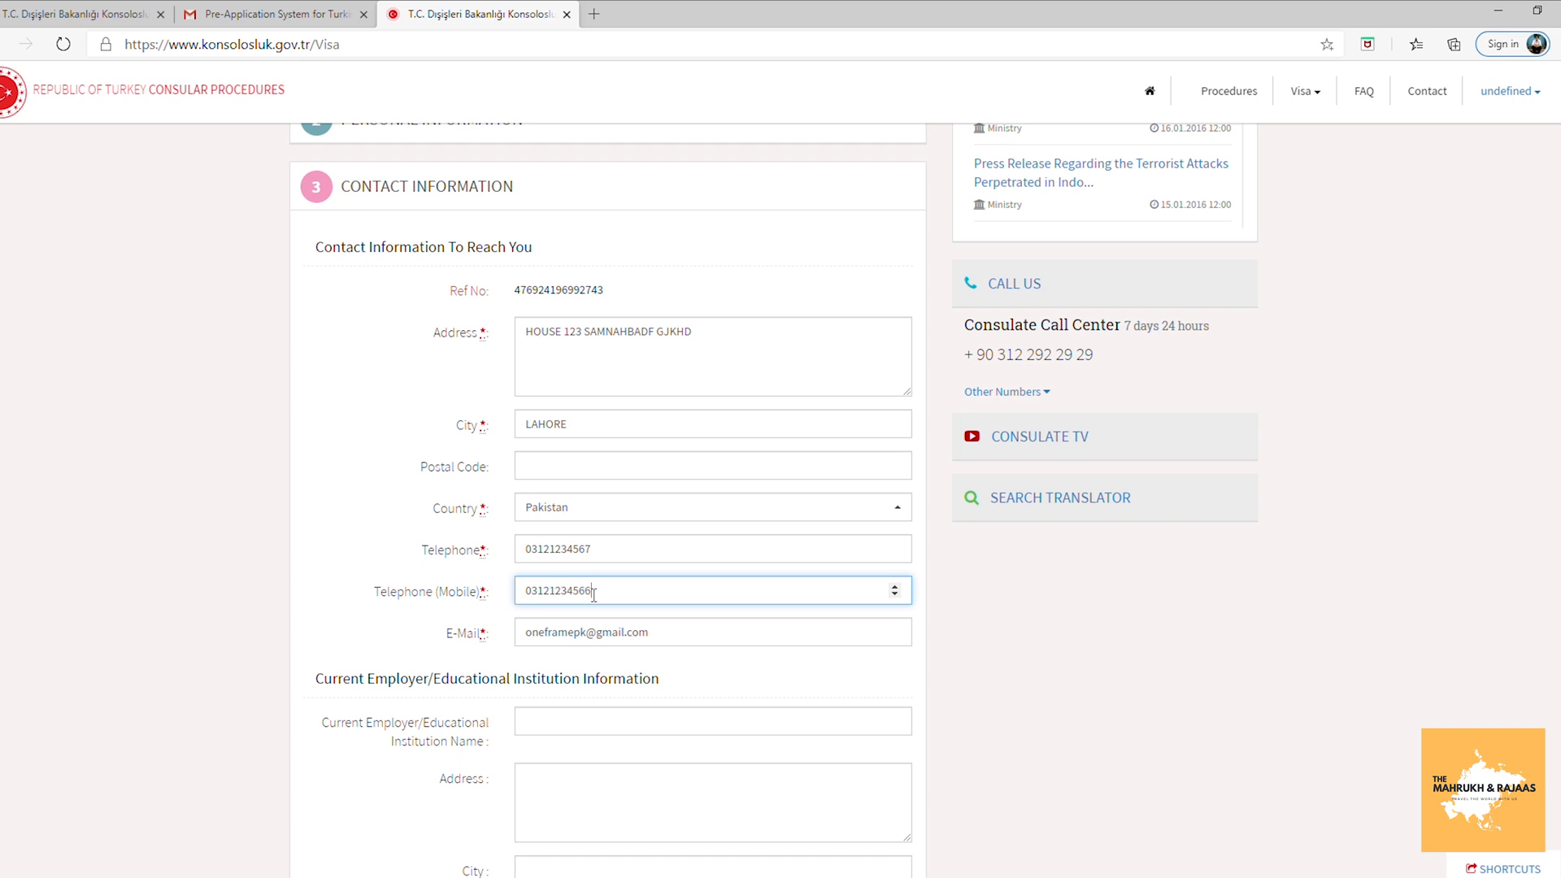
pyautogui.scroll(-3, 825, 389)
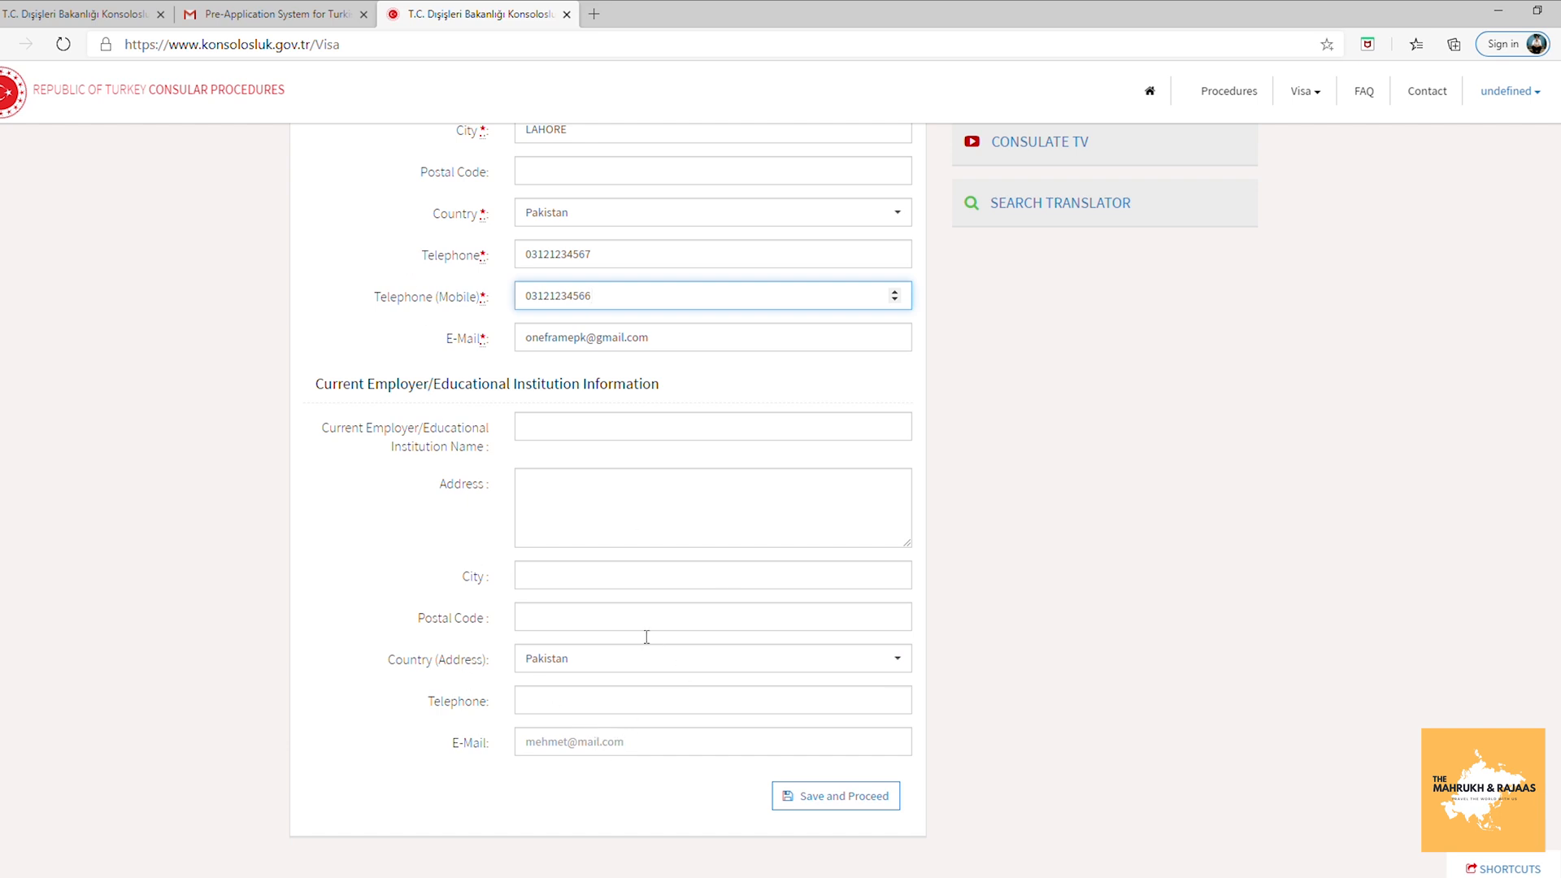
# Save the contact details and set the passport issue date to 01.08.2020.
pyautogui.click(884, 797)
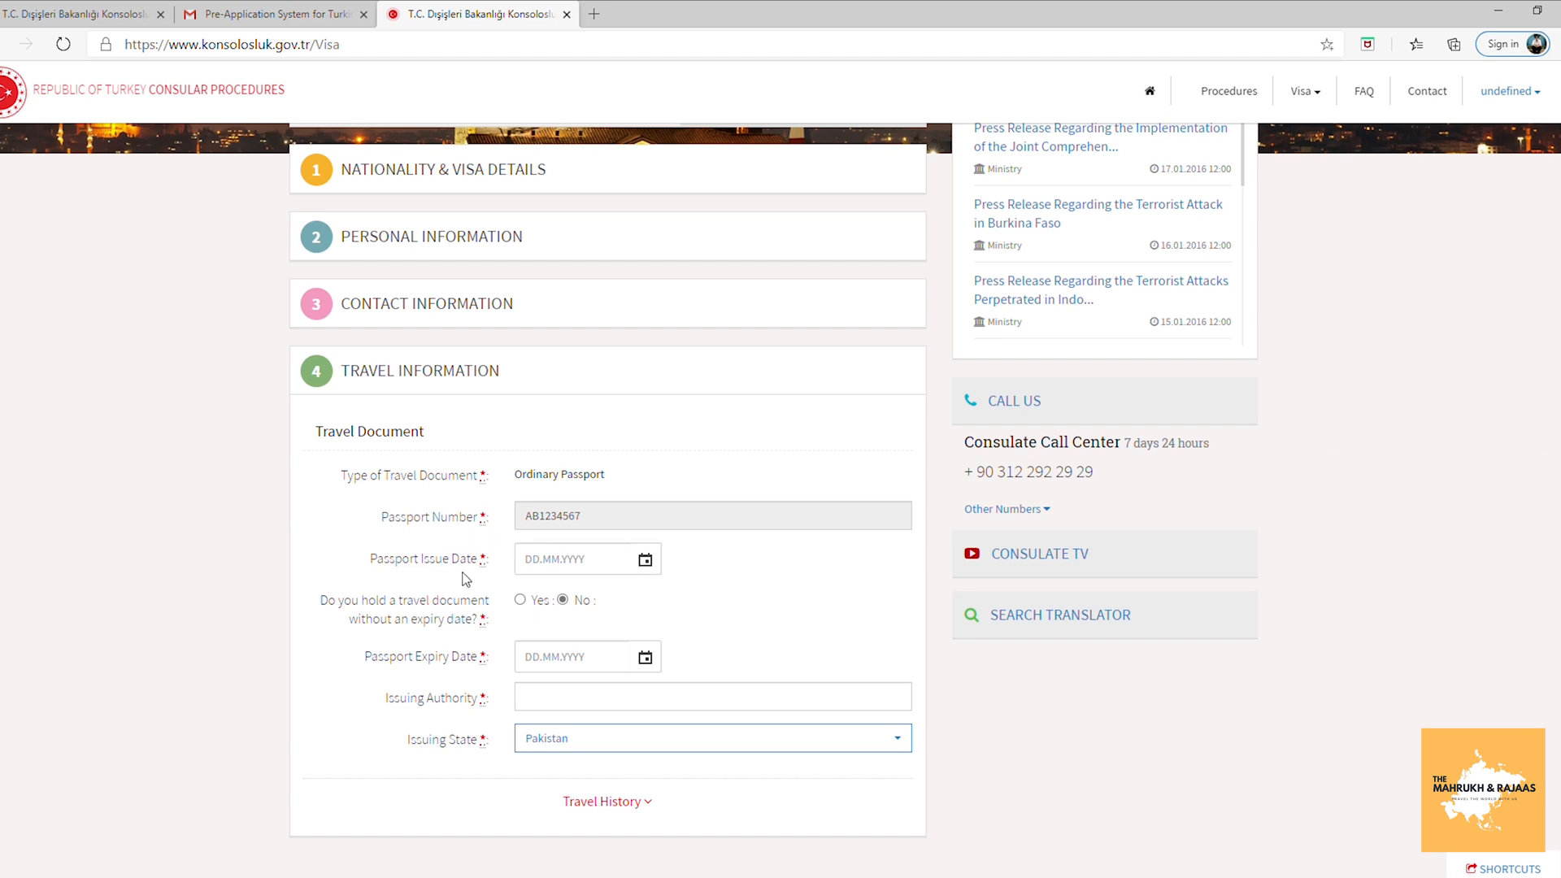
pyautogui.click(645, 560)
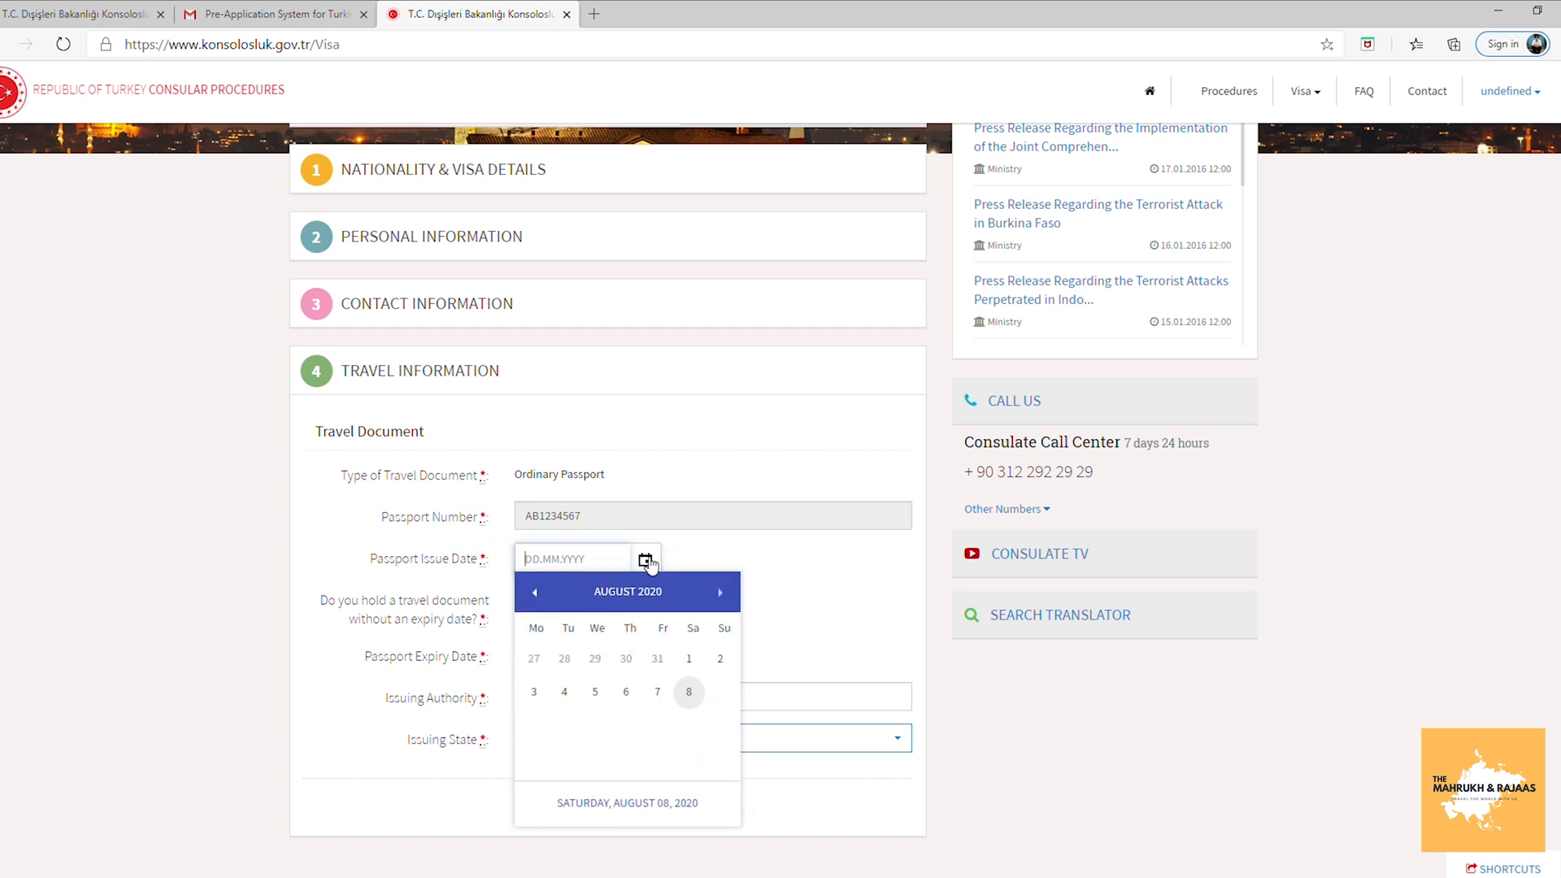
pyautogui.click(689, 660)
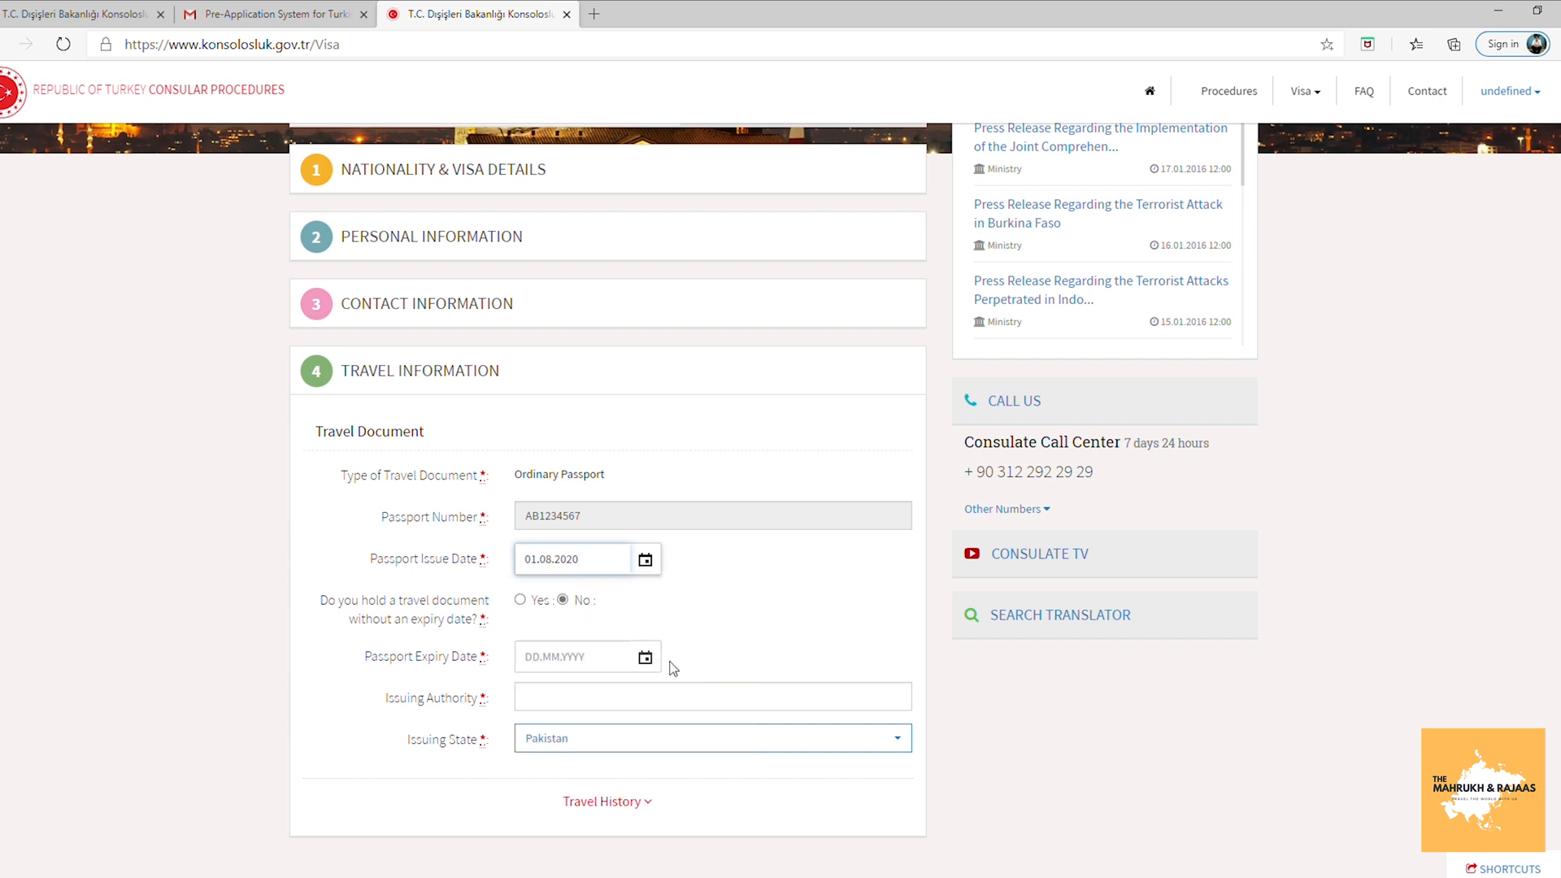
# Set the passport expiry date to 10.04.2021 and issuing authority to GOVERNMENT OF PAKISTAN.
pyautogui.click(646, 658)
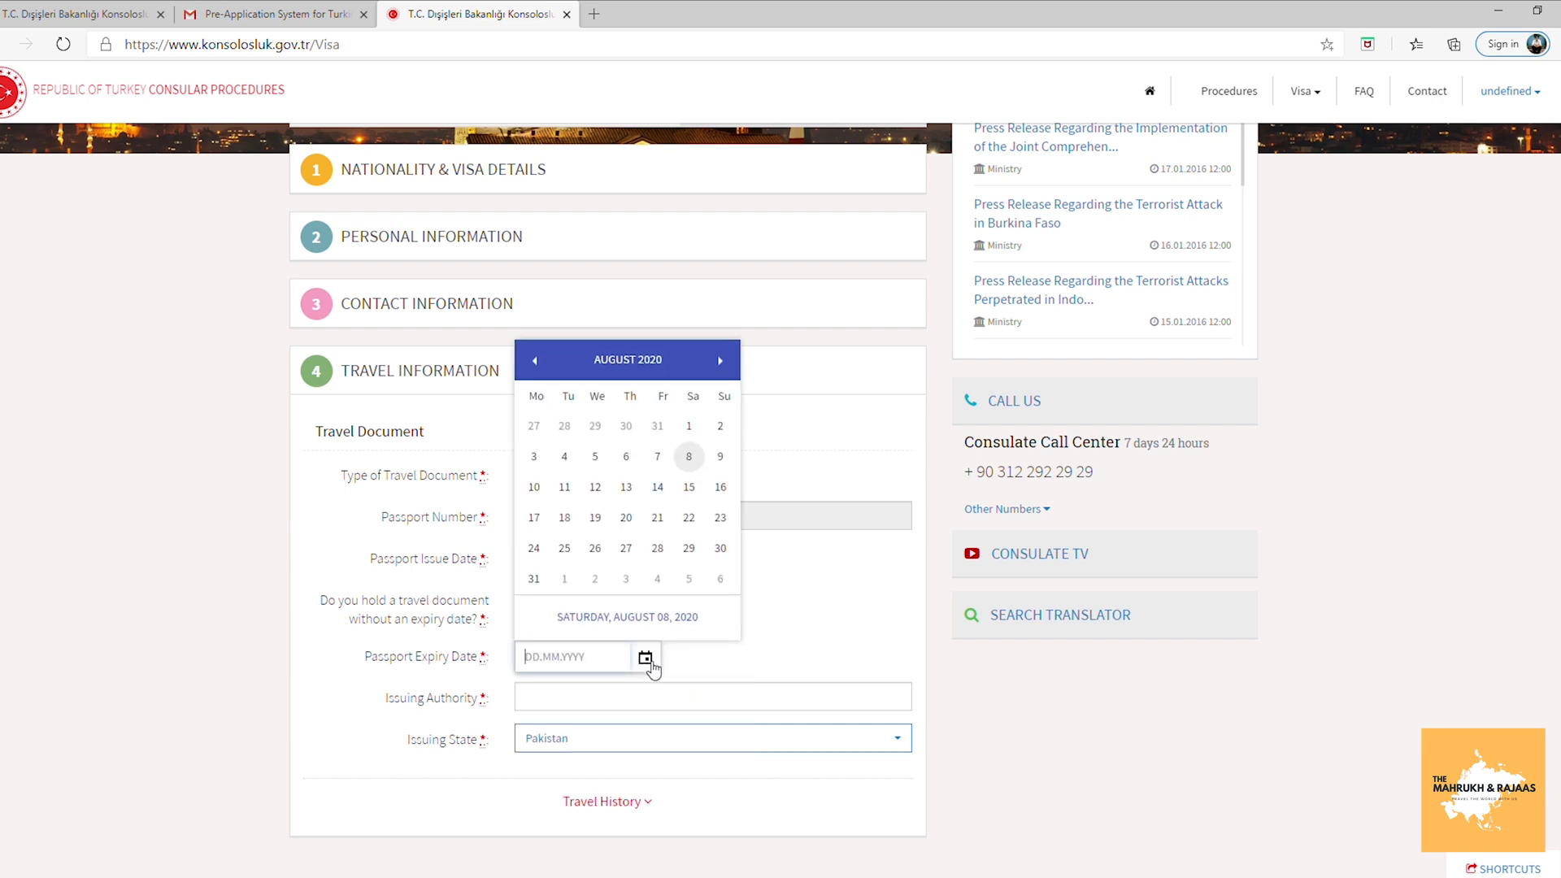
pyautogui.click(723, 360)
pyautogui.click(680, 359)
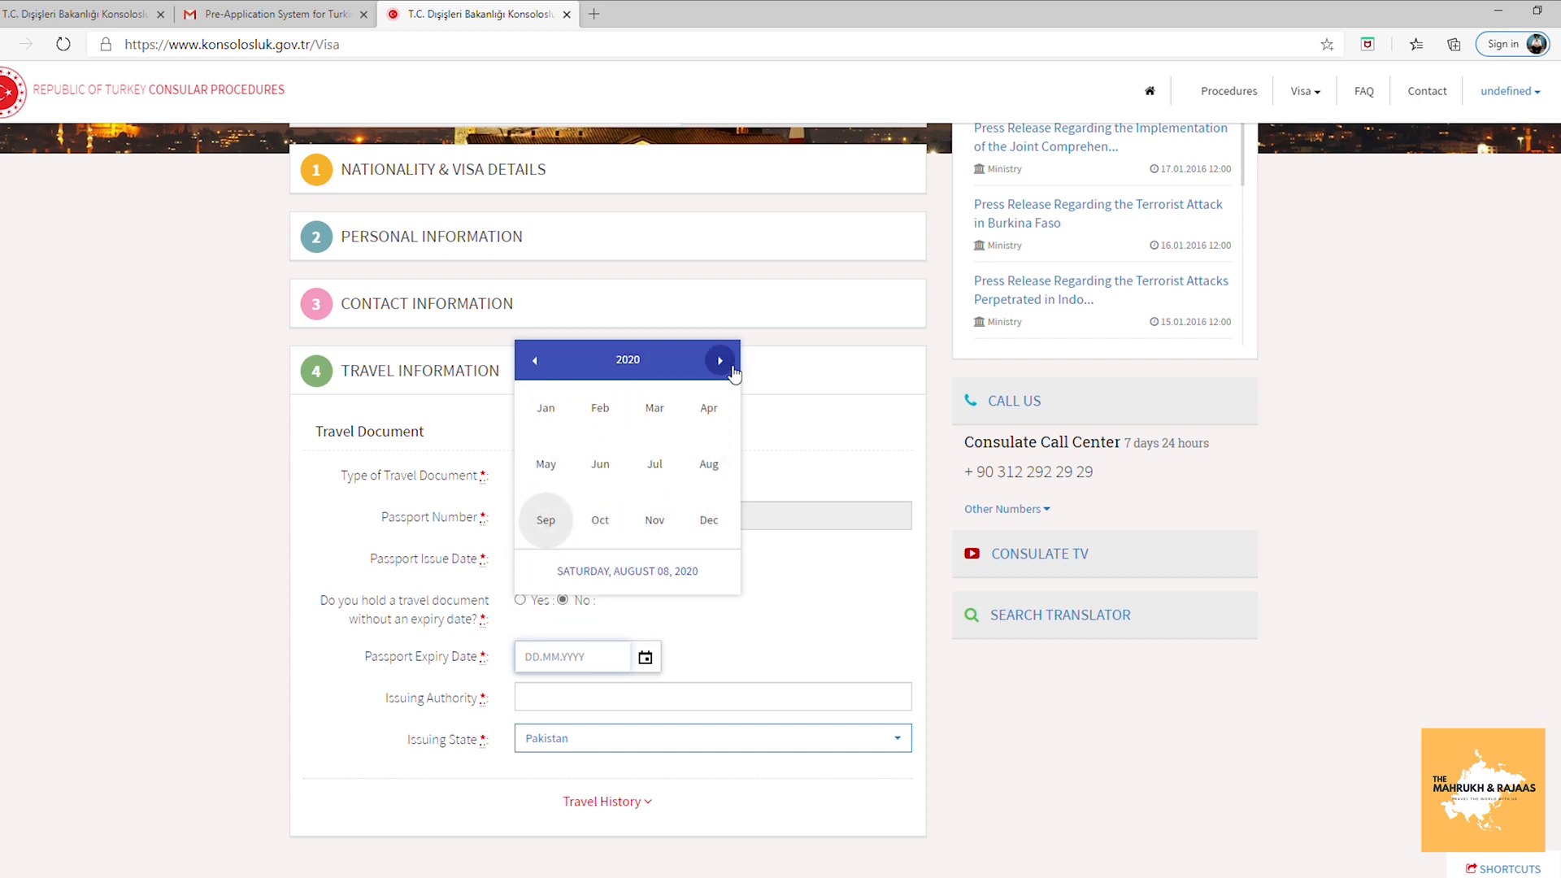
pyautogui.click(722, 363)
pyautogui.click(691, 411)
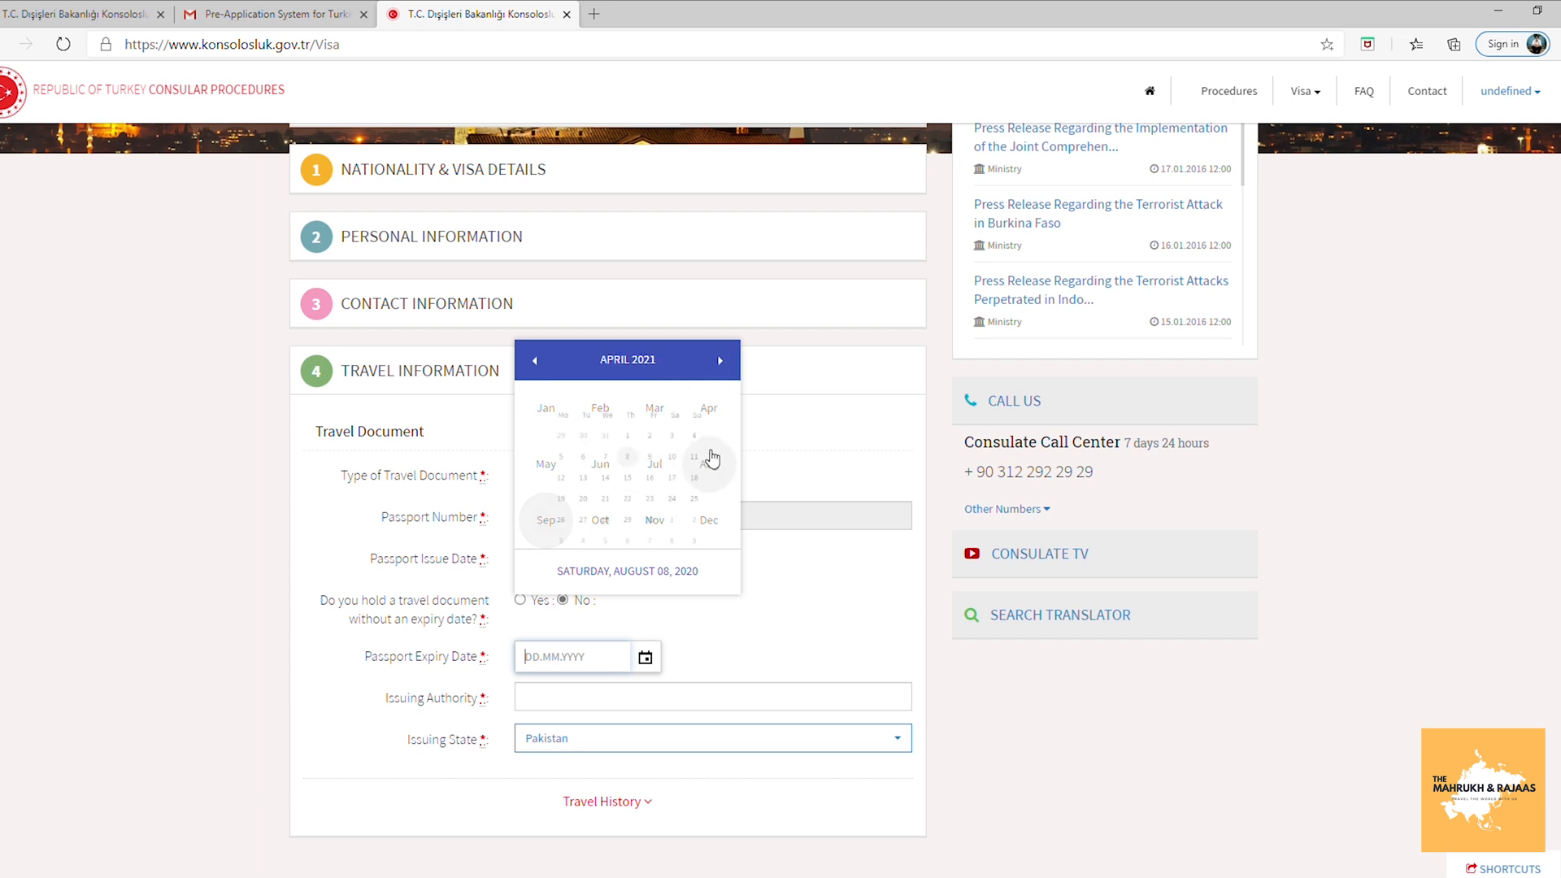
pyautogui.click(685, 458)
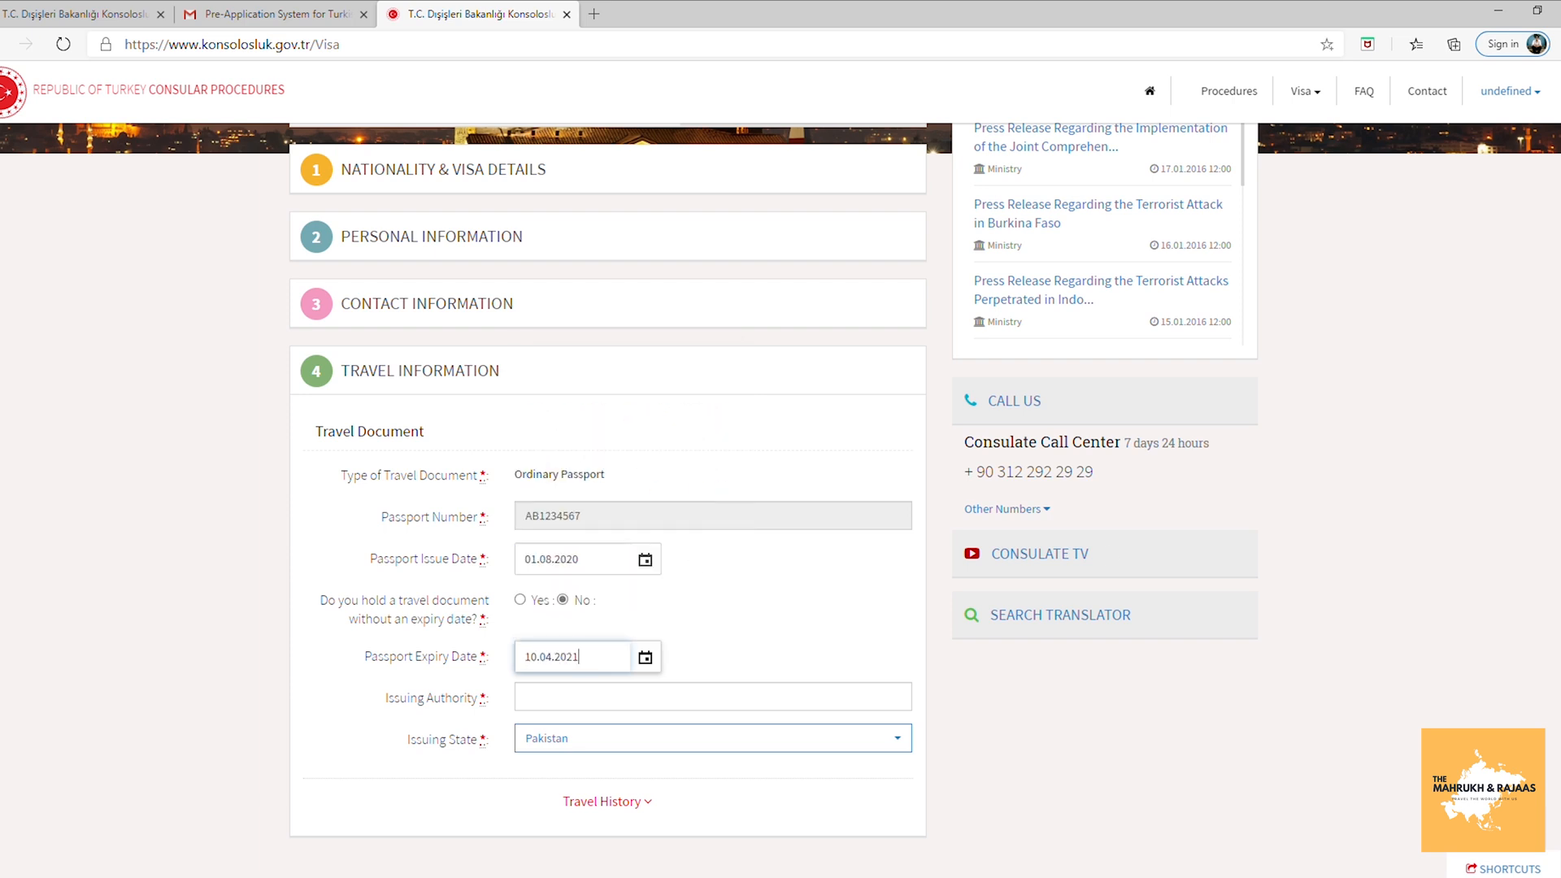
pyautogui.click(783, 705)
pyautogui.write('GOVERN')
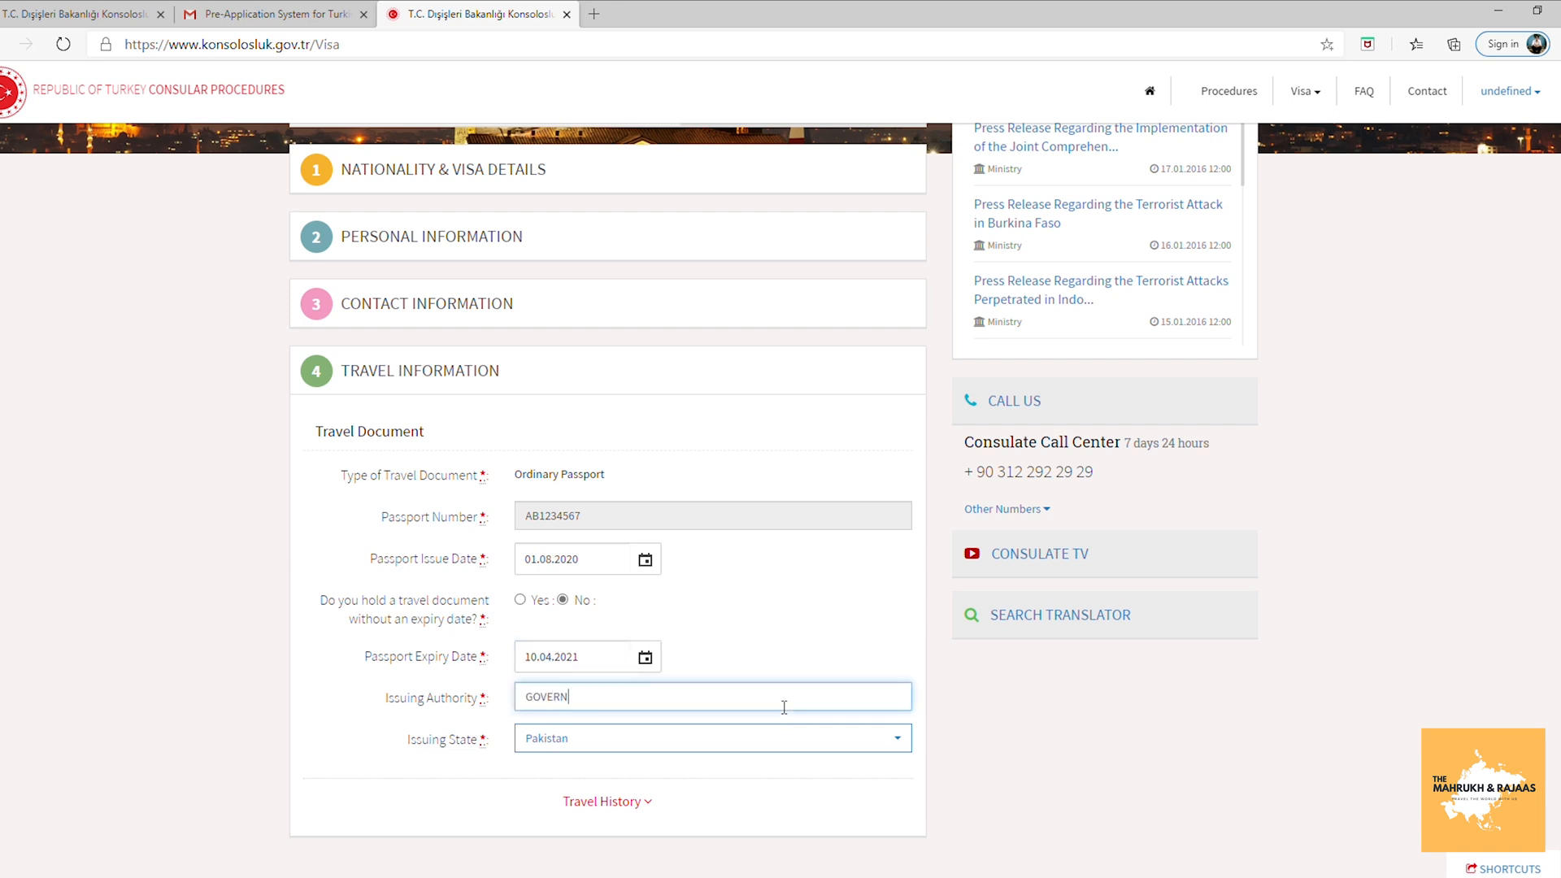
pyautogui.write('MENT OF PAKISTAN')
# Expand Travel History and answer Not Applicable to the transit entry-permit question.
pyautogui.click(620, 805)
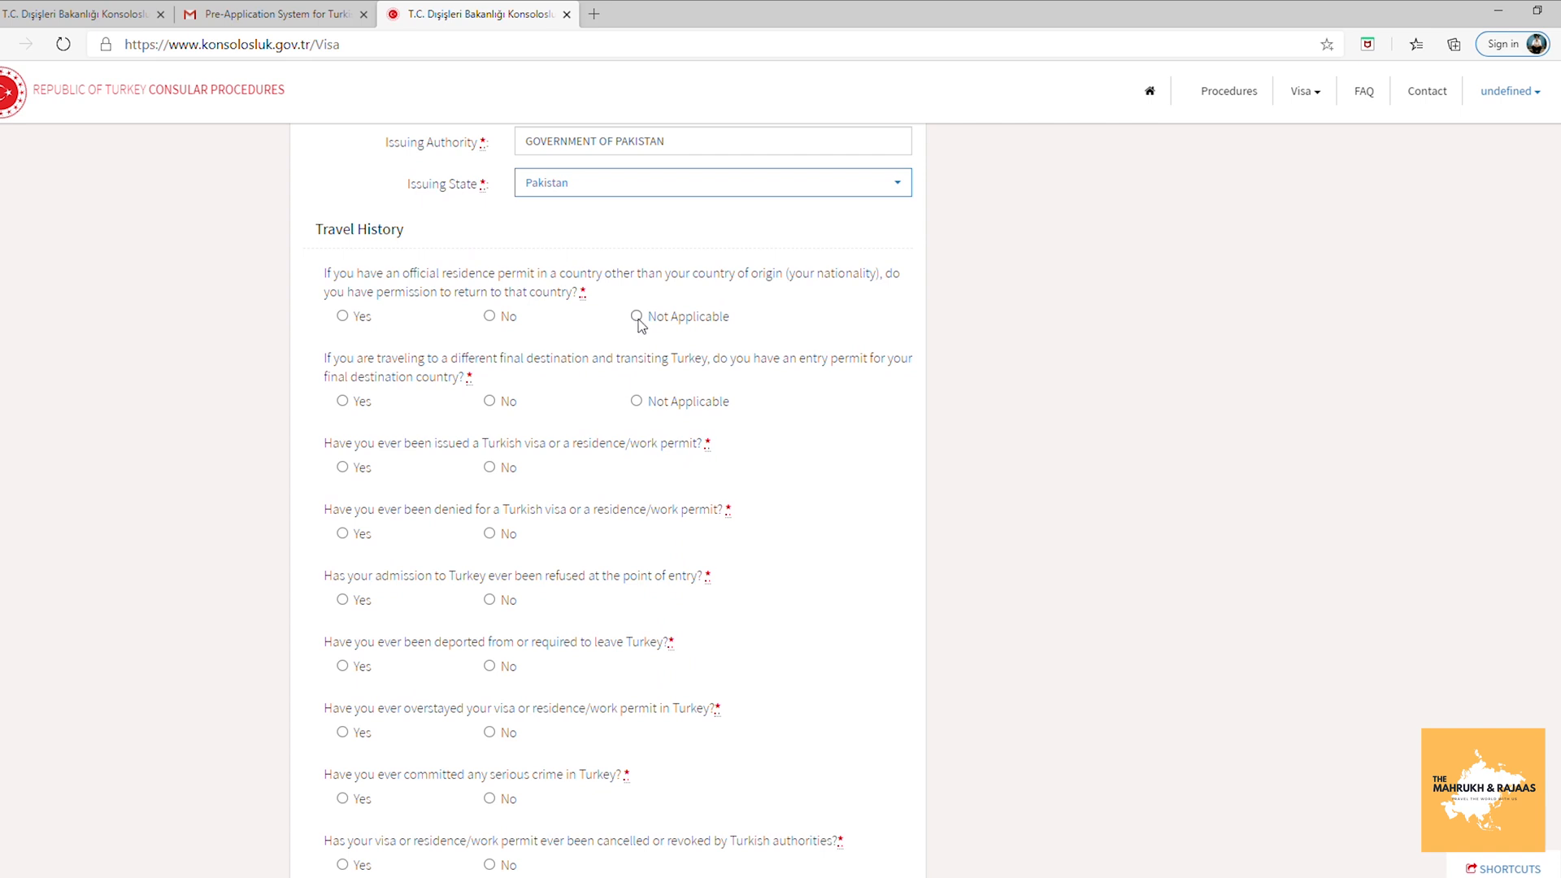
pyautogui.click(636, 402)
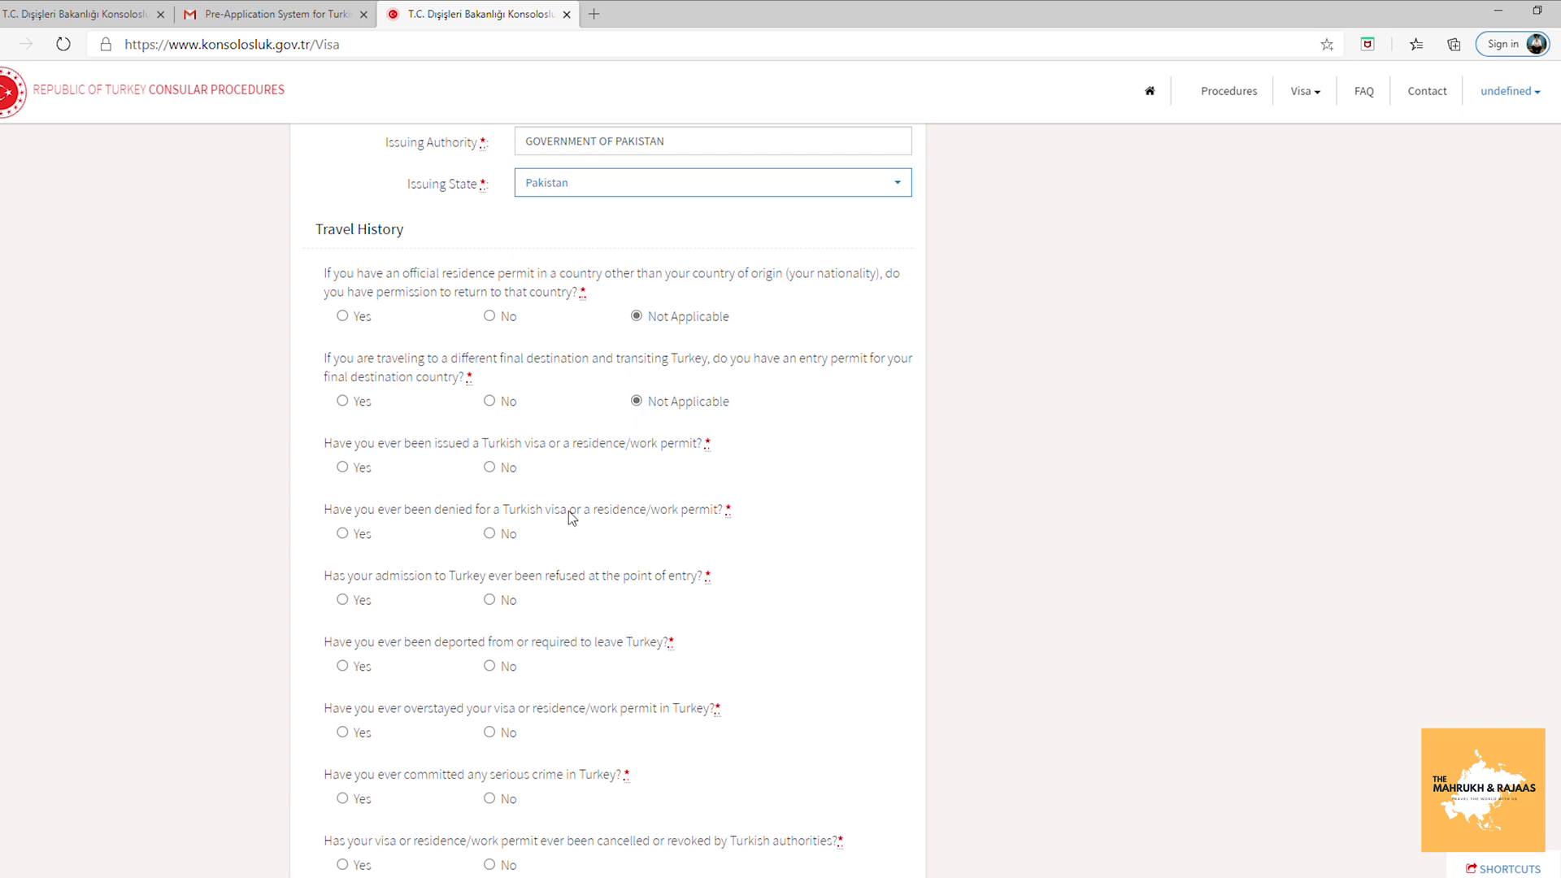
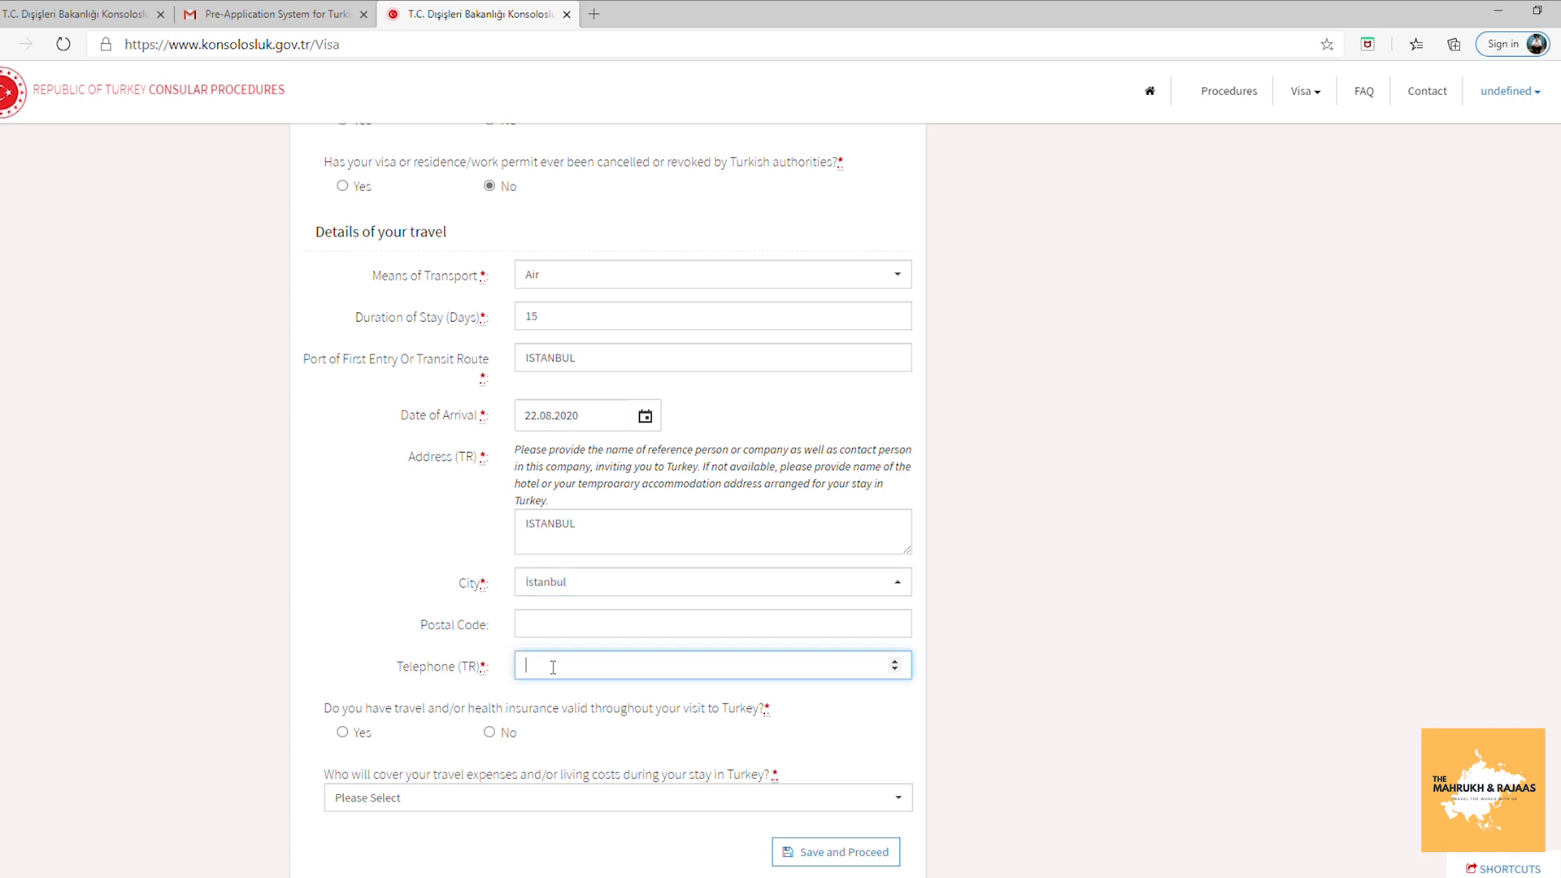
# Mark travel insurance as Yes, with an expiry date of 24 September 2020.
pyautogui.click(342, 732)
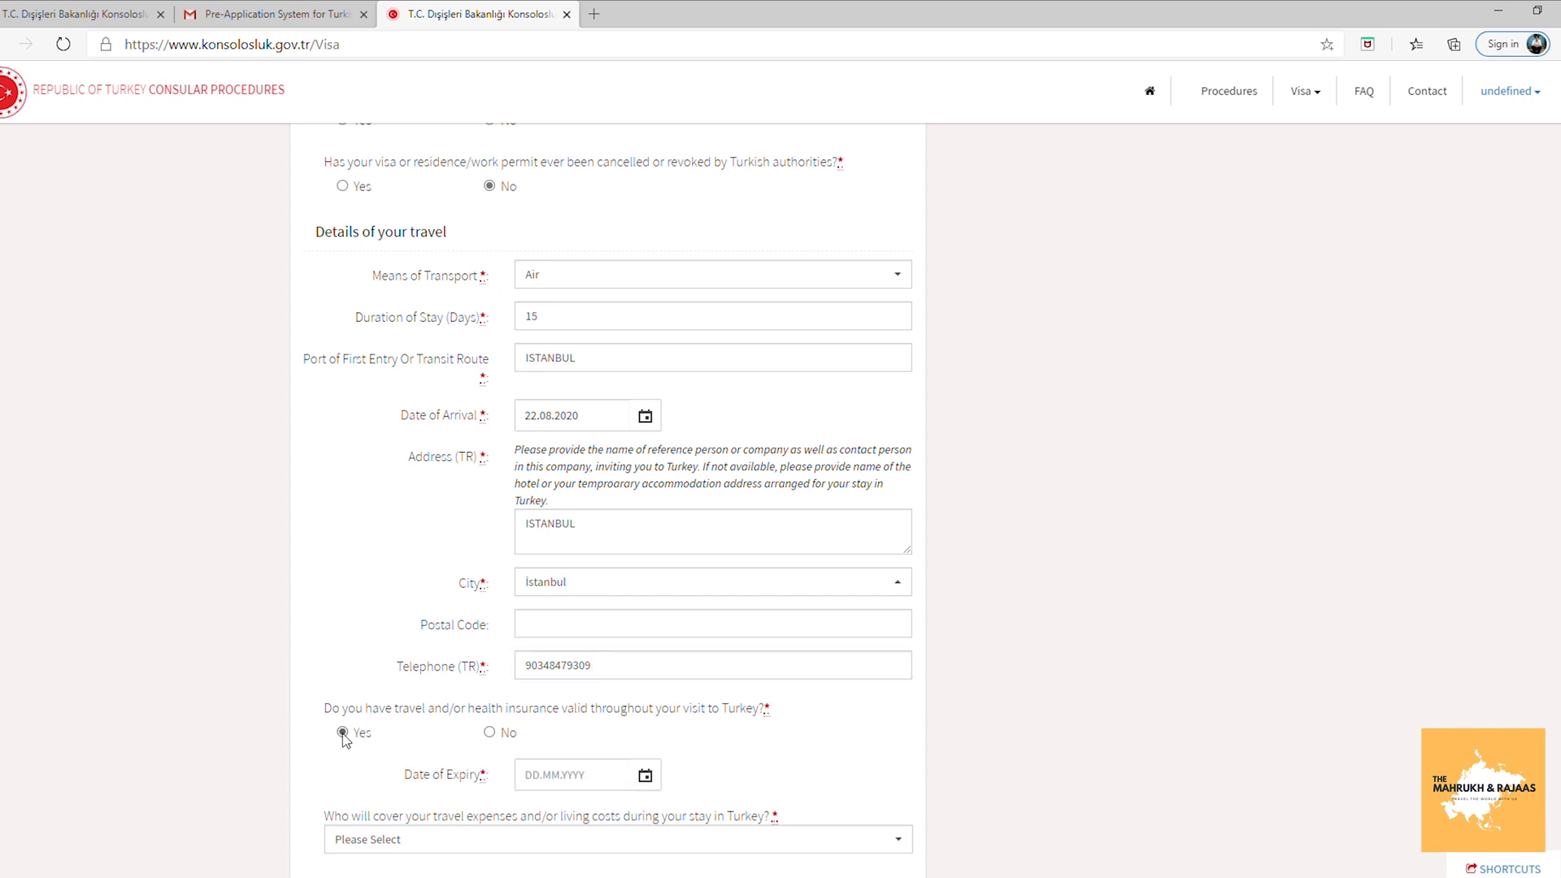
pyautogui.click(646, 775)
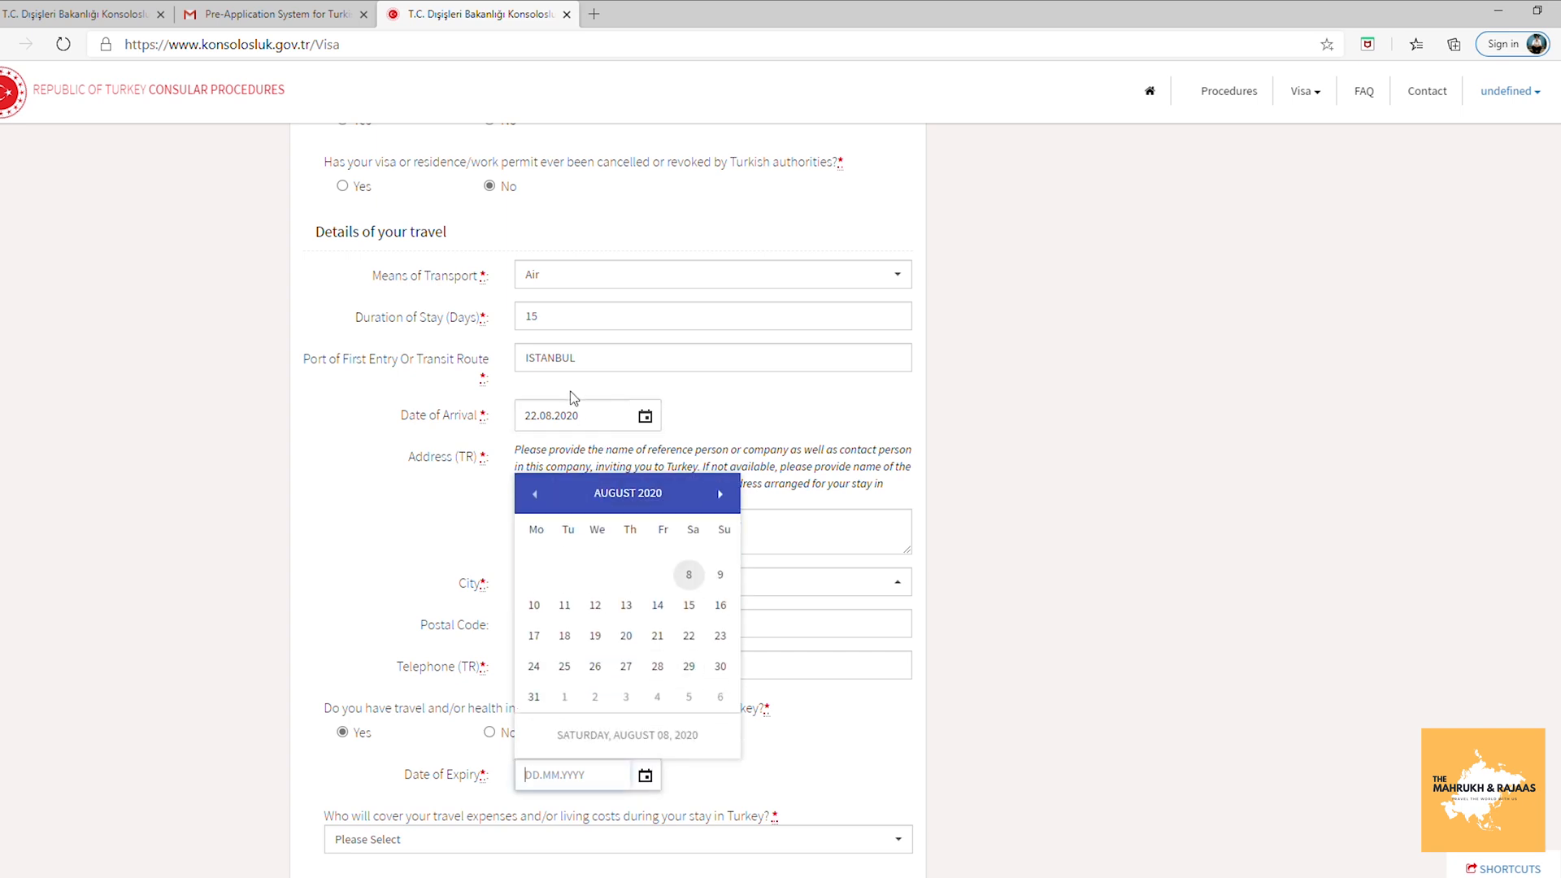
pyautogui.click(719, 495)
pyautogui.click(628, 651)
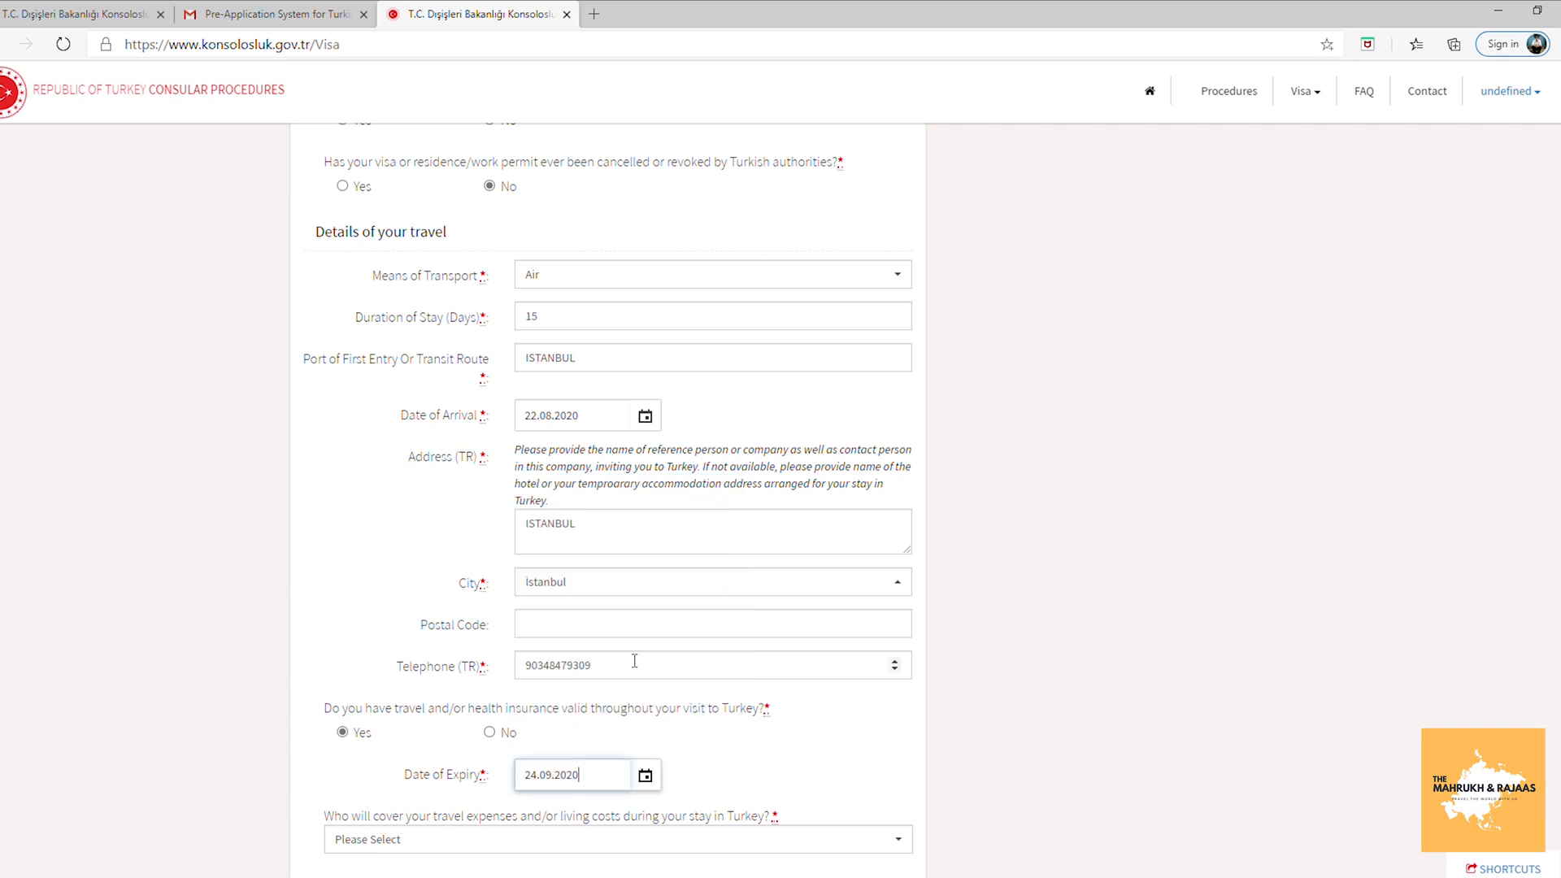
pyautogui.scroll(-1, 608, 488)
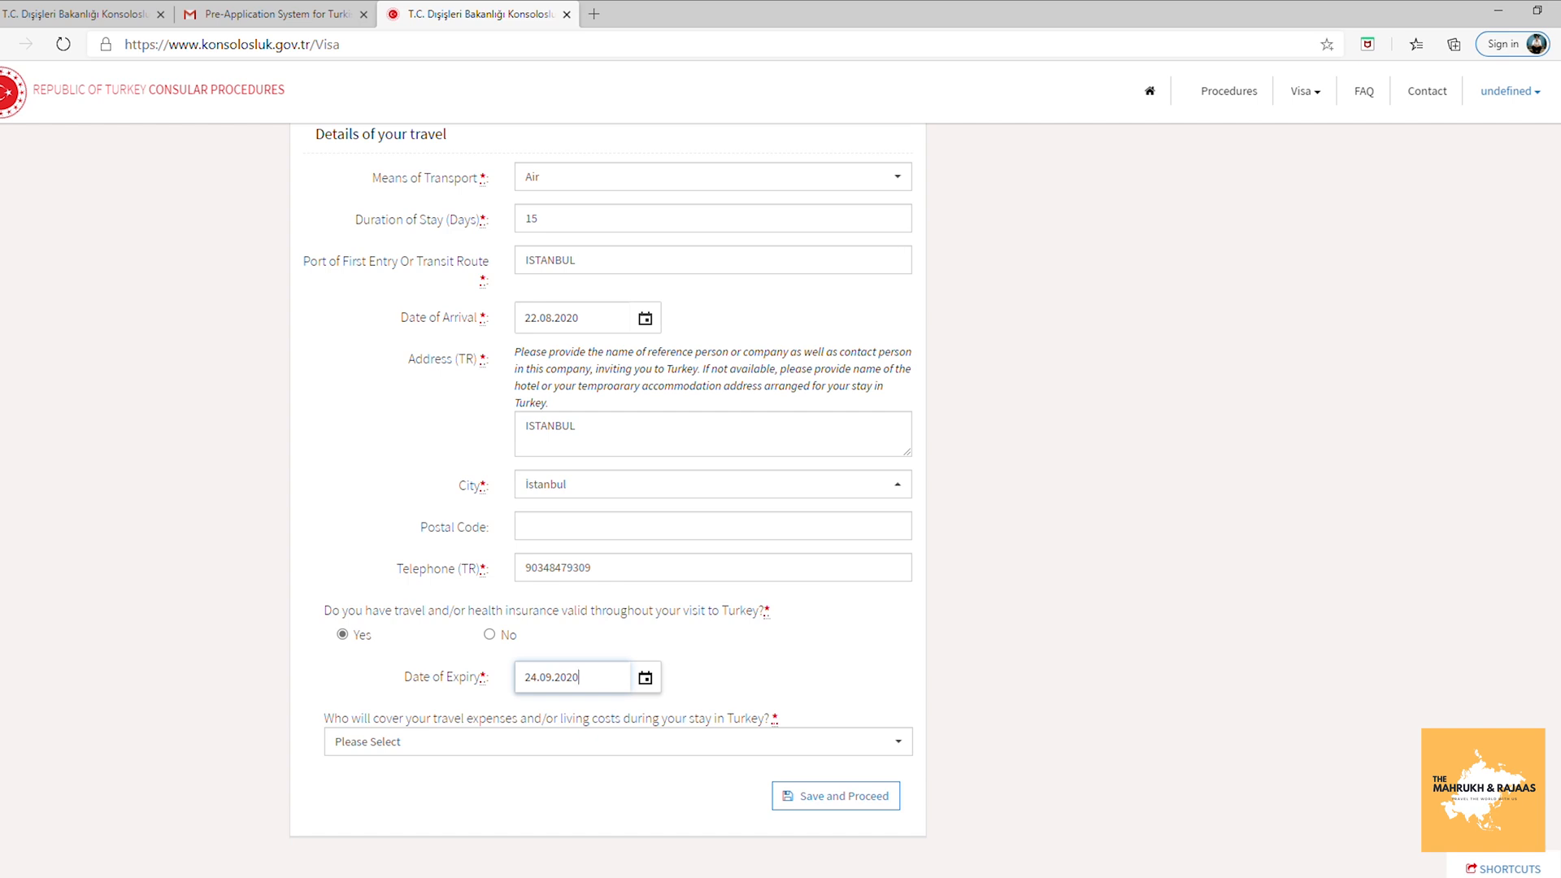
# Set Myself as the payer of travel expenses and save the travel details.
pyautogui.click(625, 744)
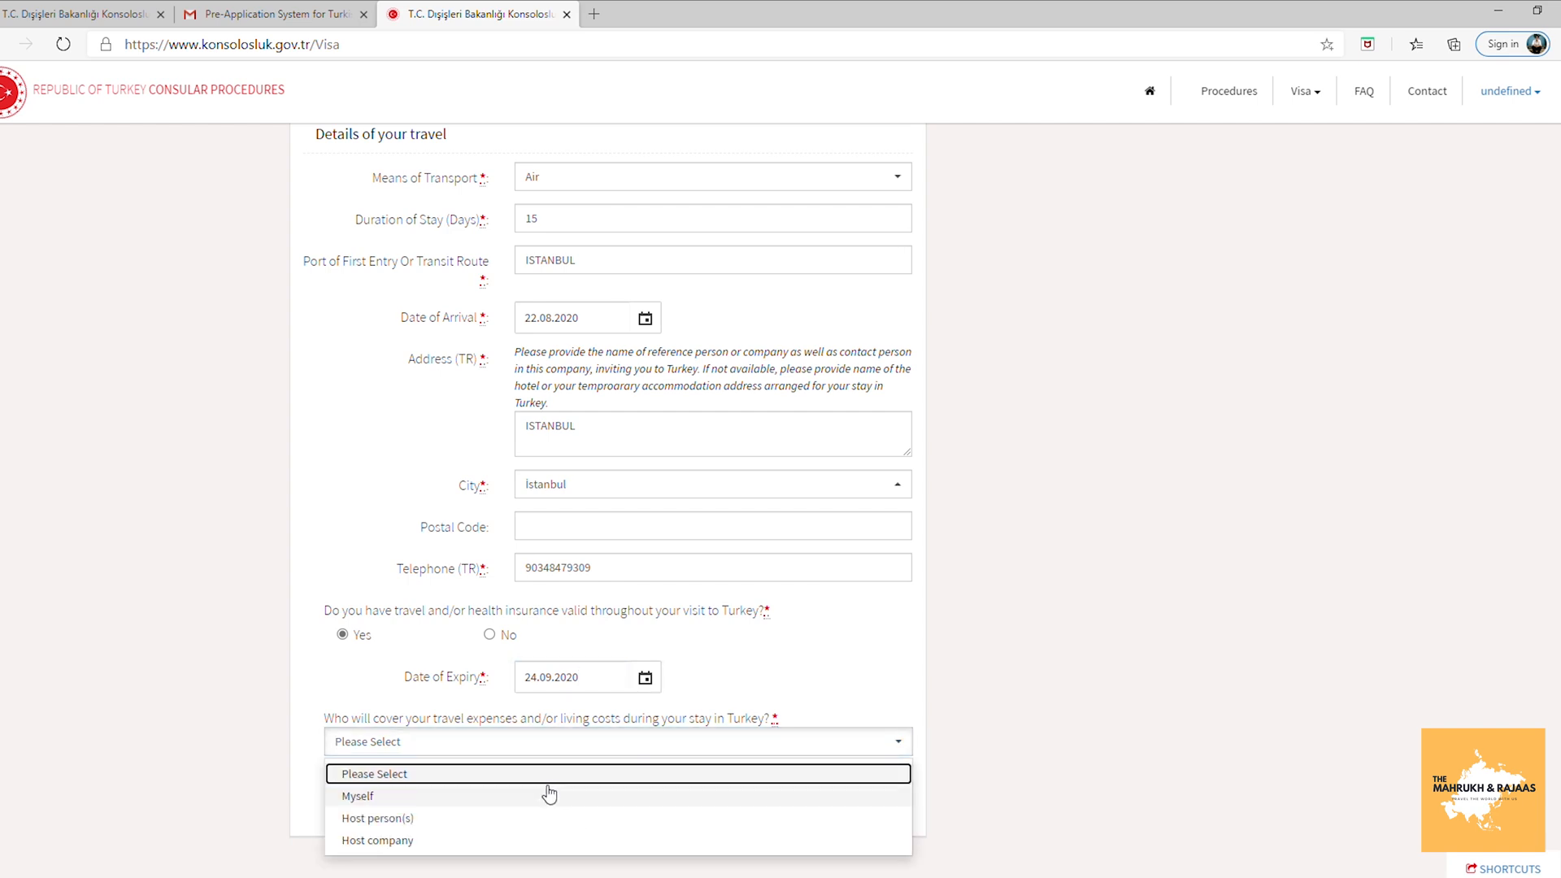
pyautogui.click(544, 804)
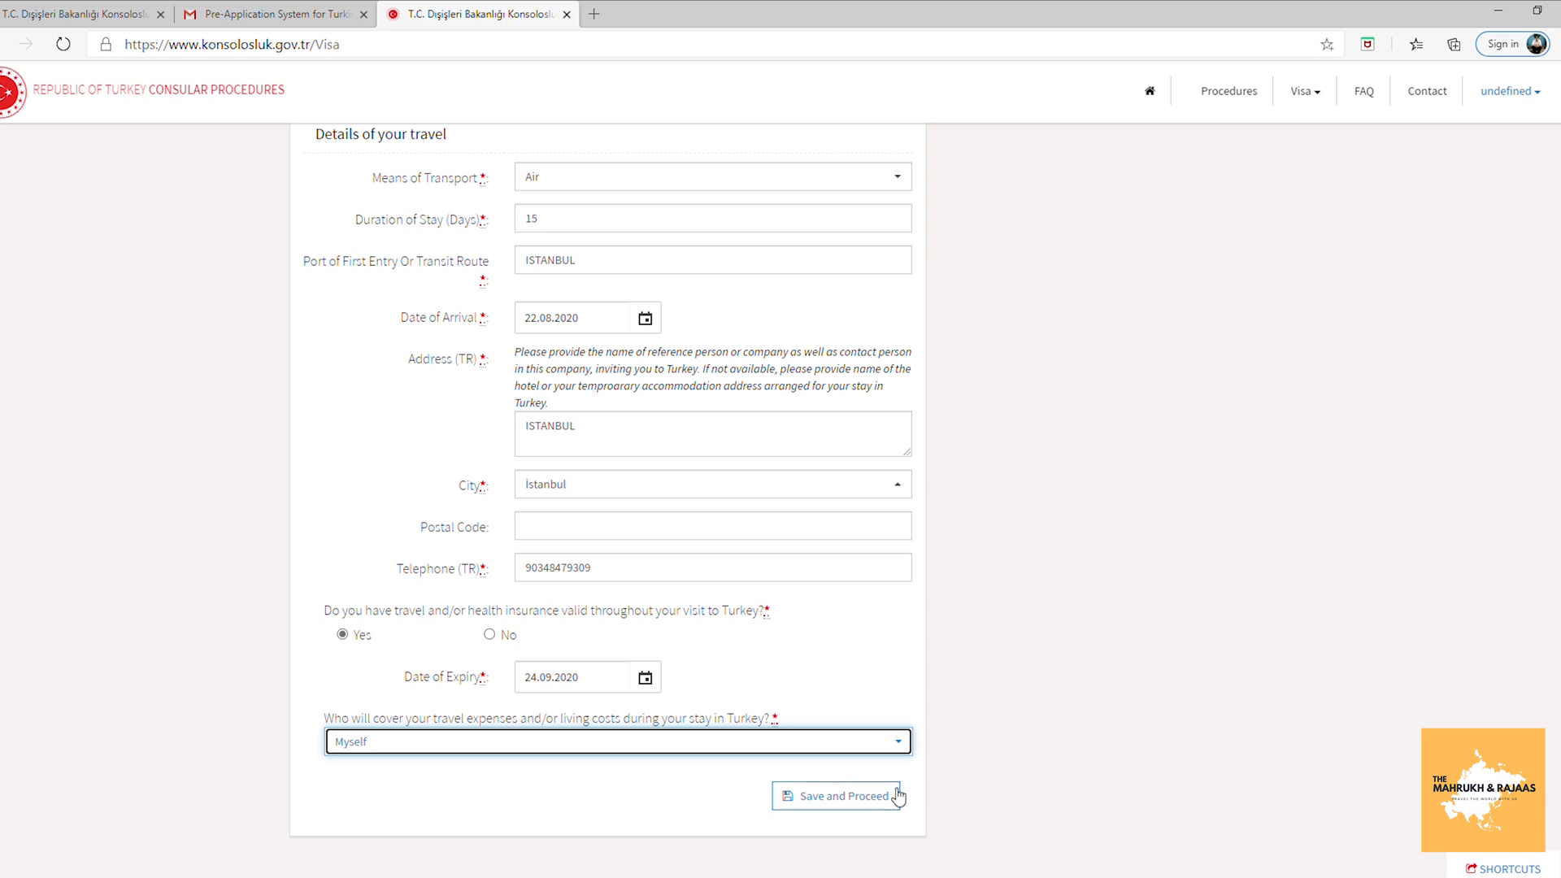
pyautogui.click(870, 798)
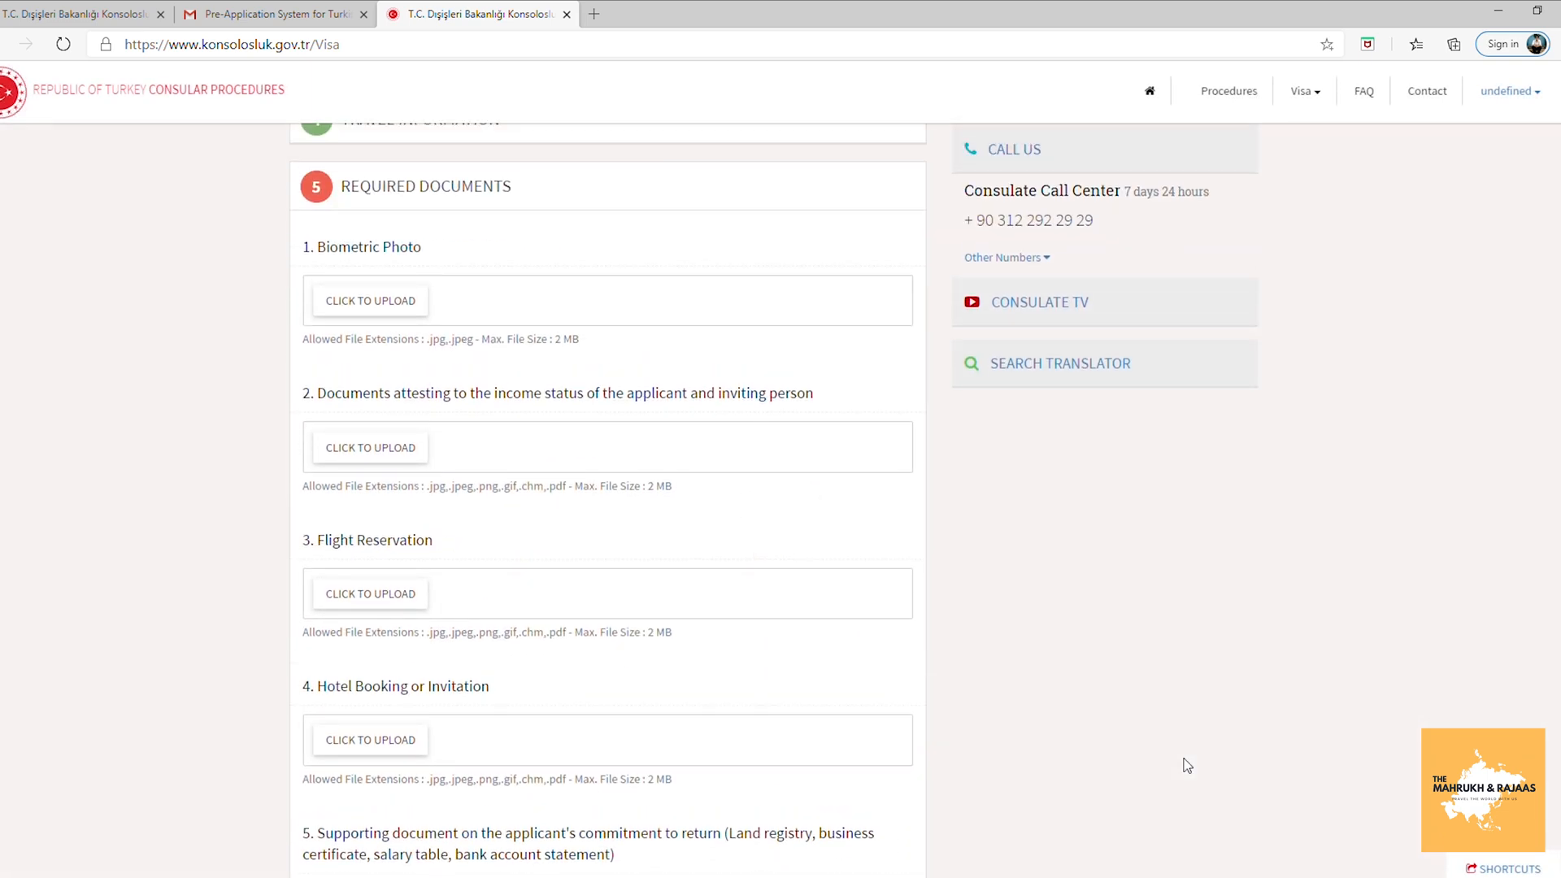
# Upload the biometric photo and start the income-status document upload.
pyautogui.click(409, 312)
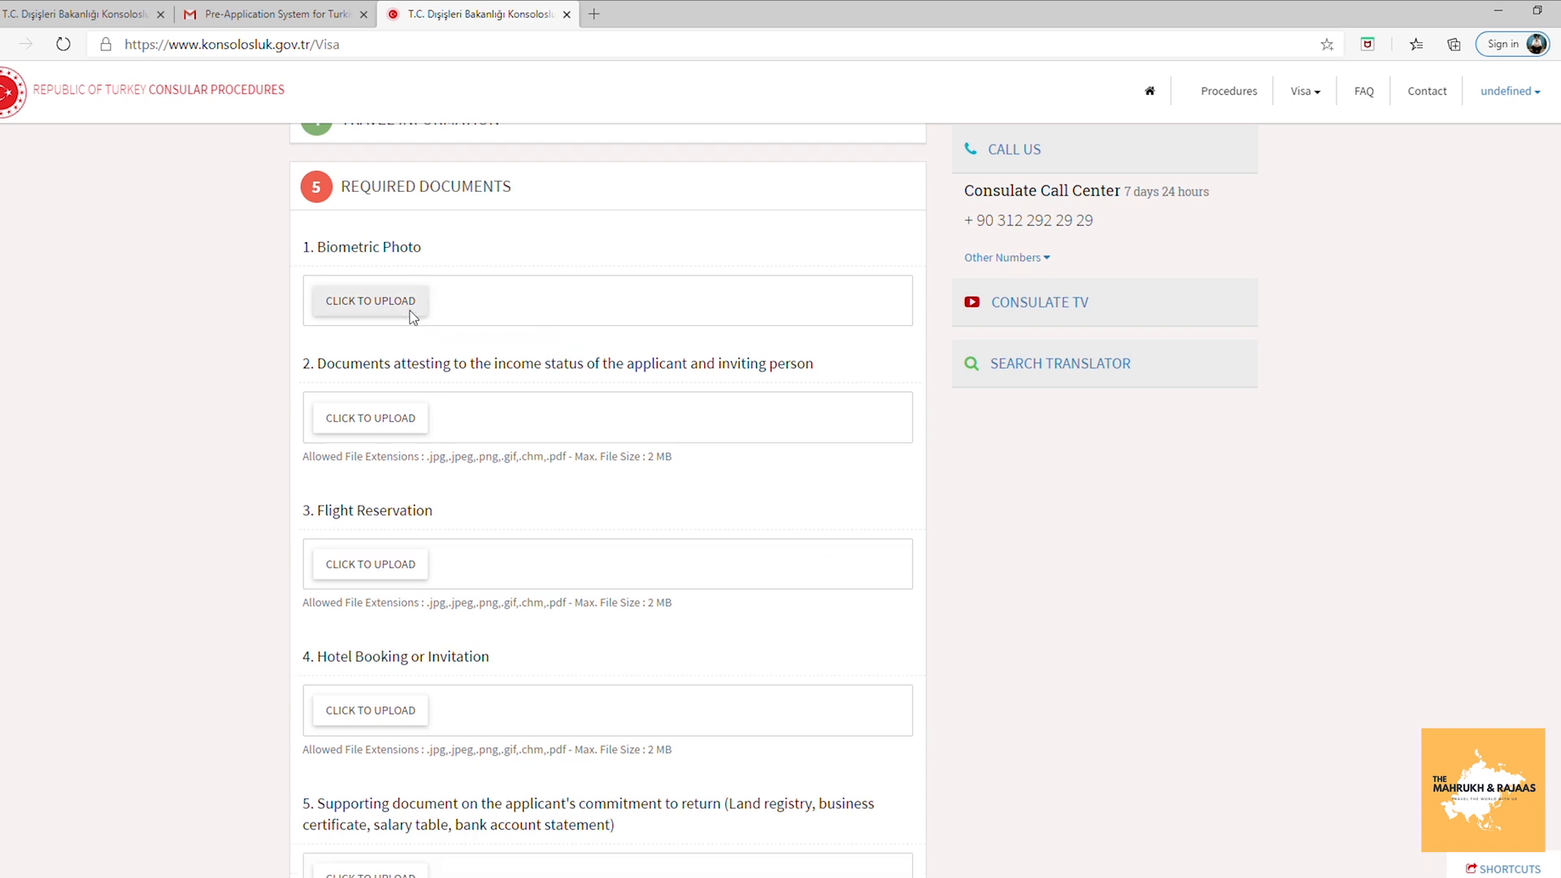
pyautogui.doubleClick(153, 131)
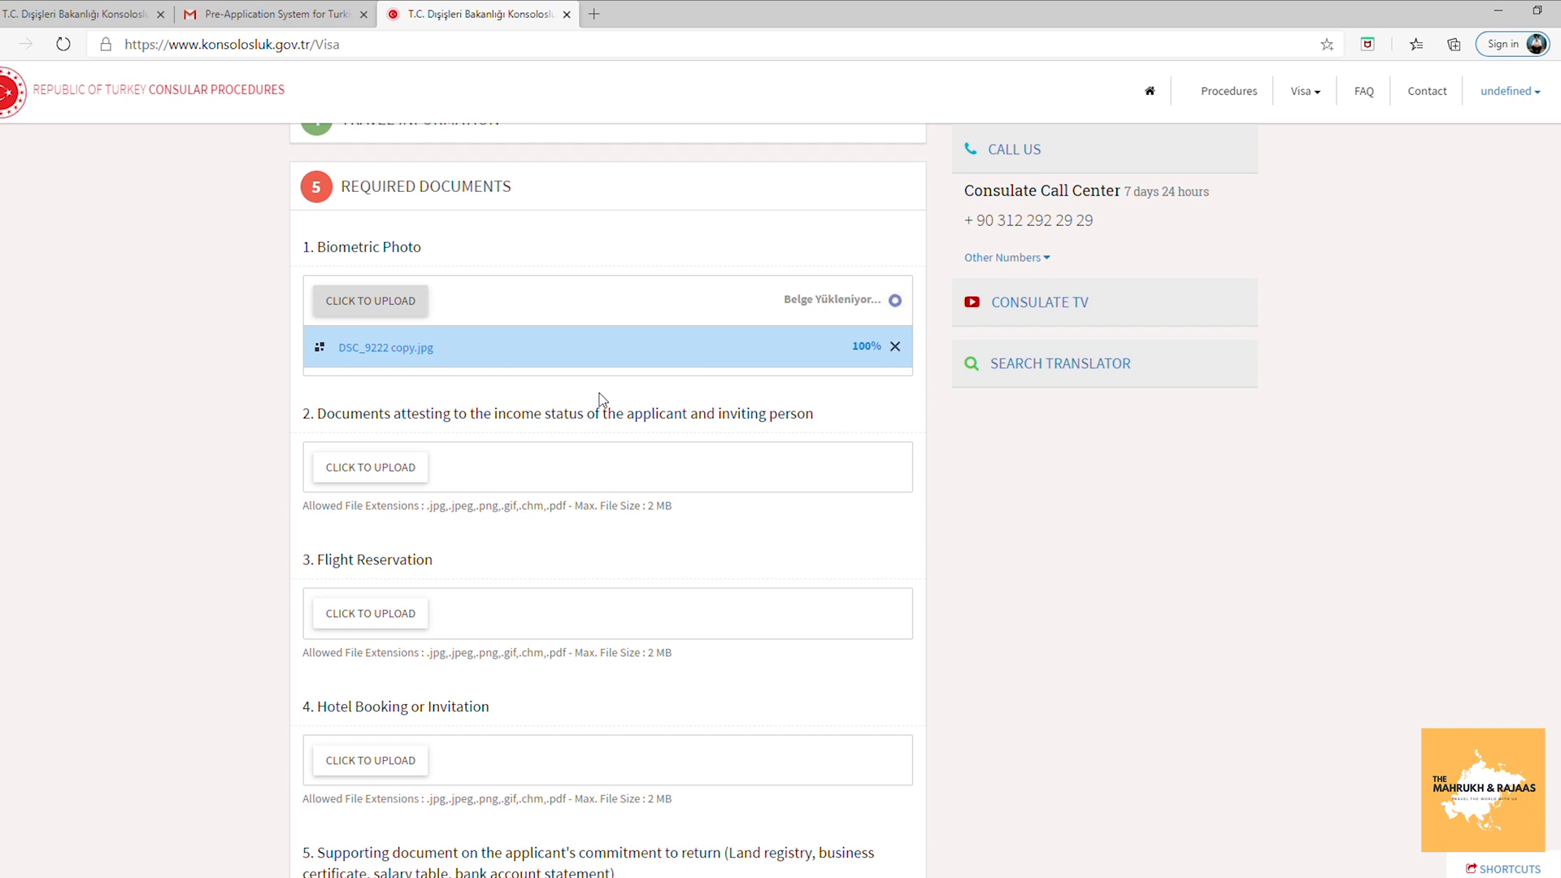
pyautogui.click(389, 465)
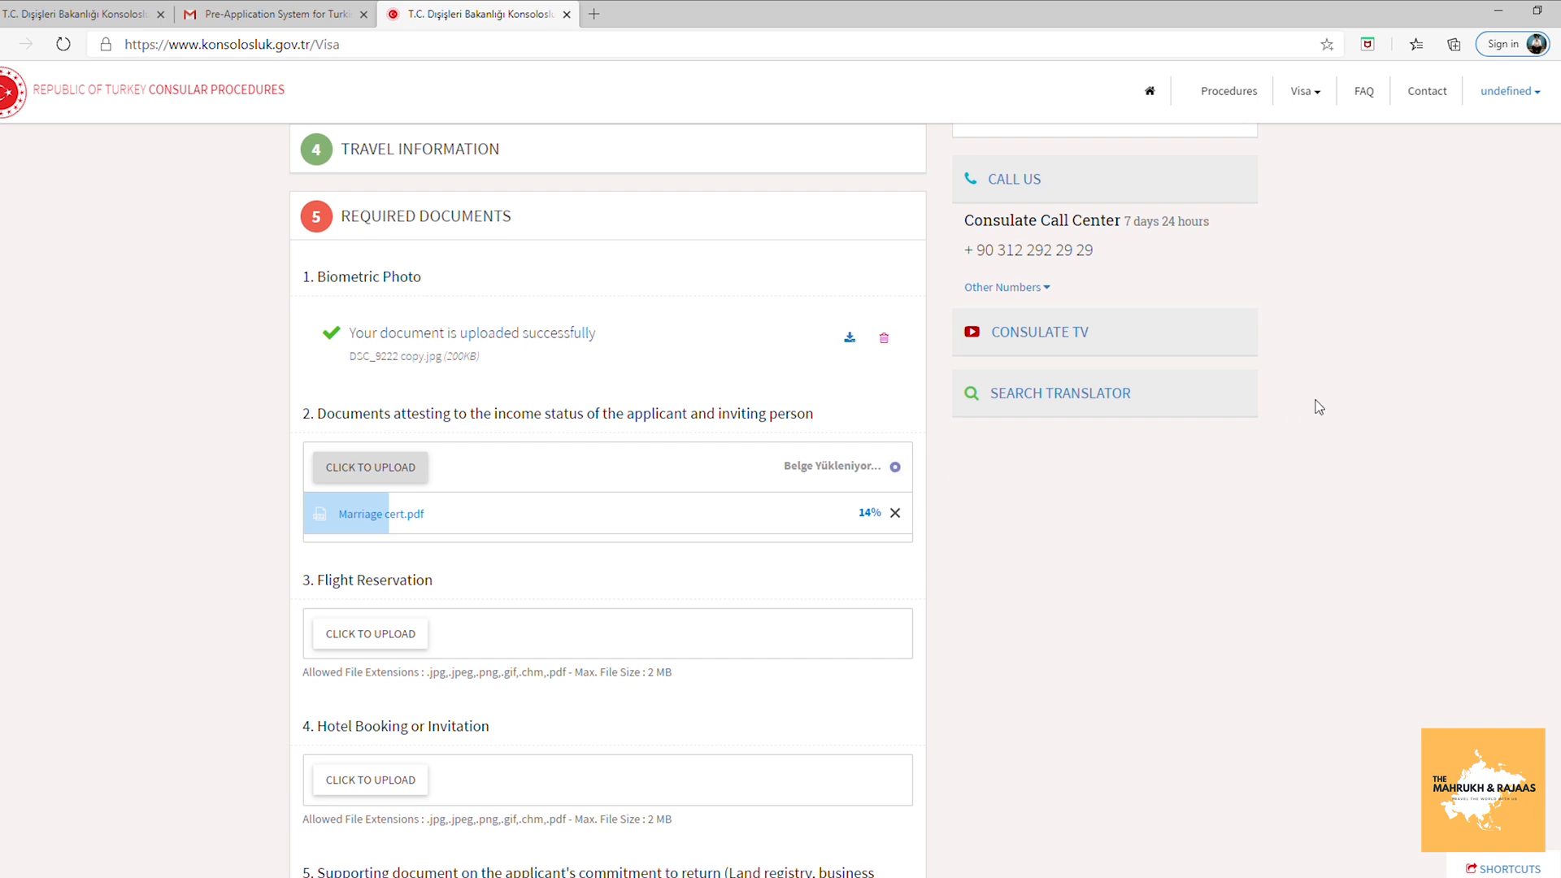
pyautogui.scroll(-2, 450, 426)
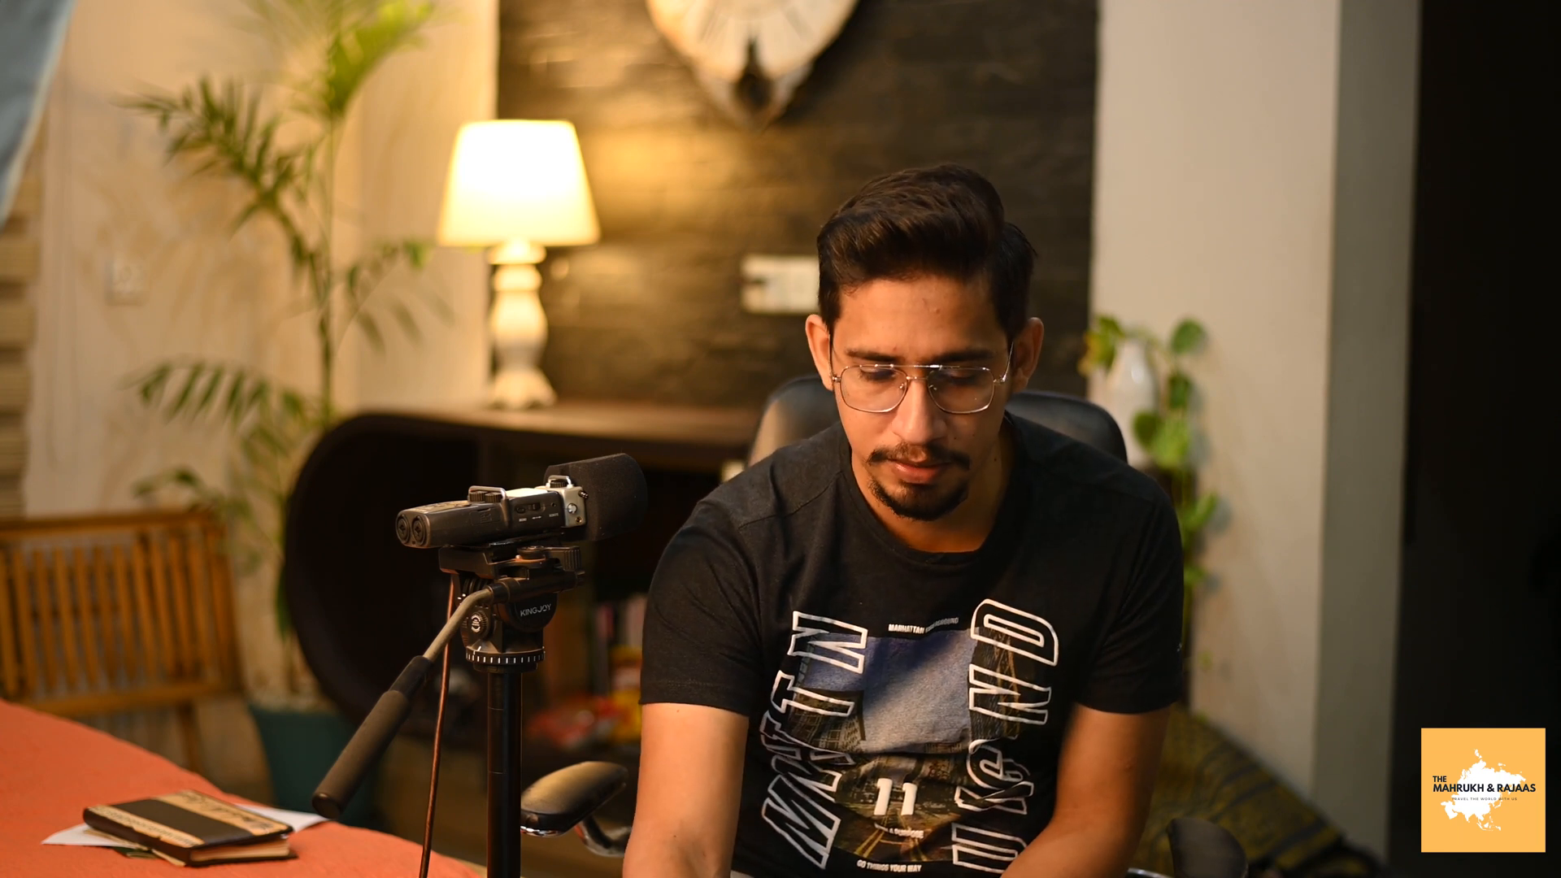
# Merge the flight reservation PDF and Marriage cert.pdf into ilovepdf_merged.pdf on iLovePDF.
pyautogui.write('IL')
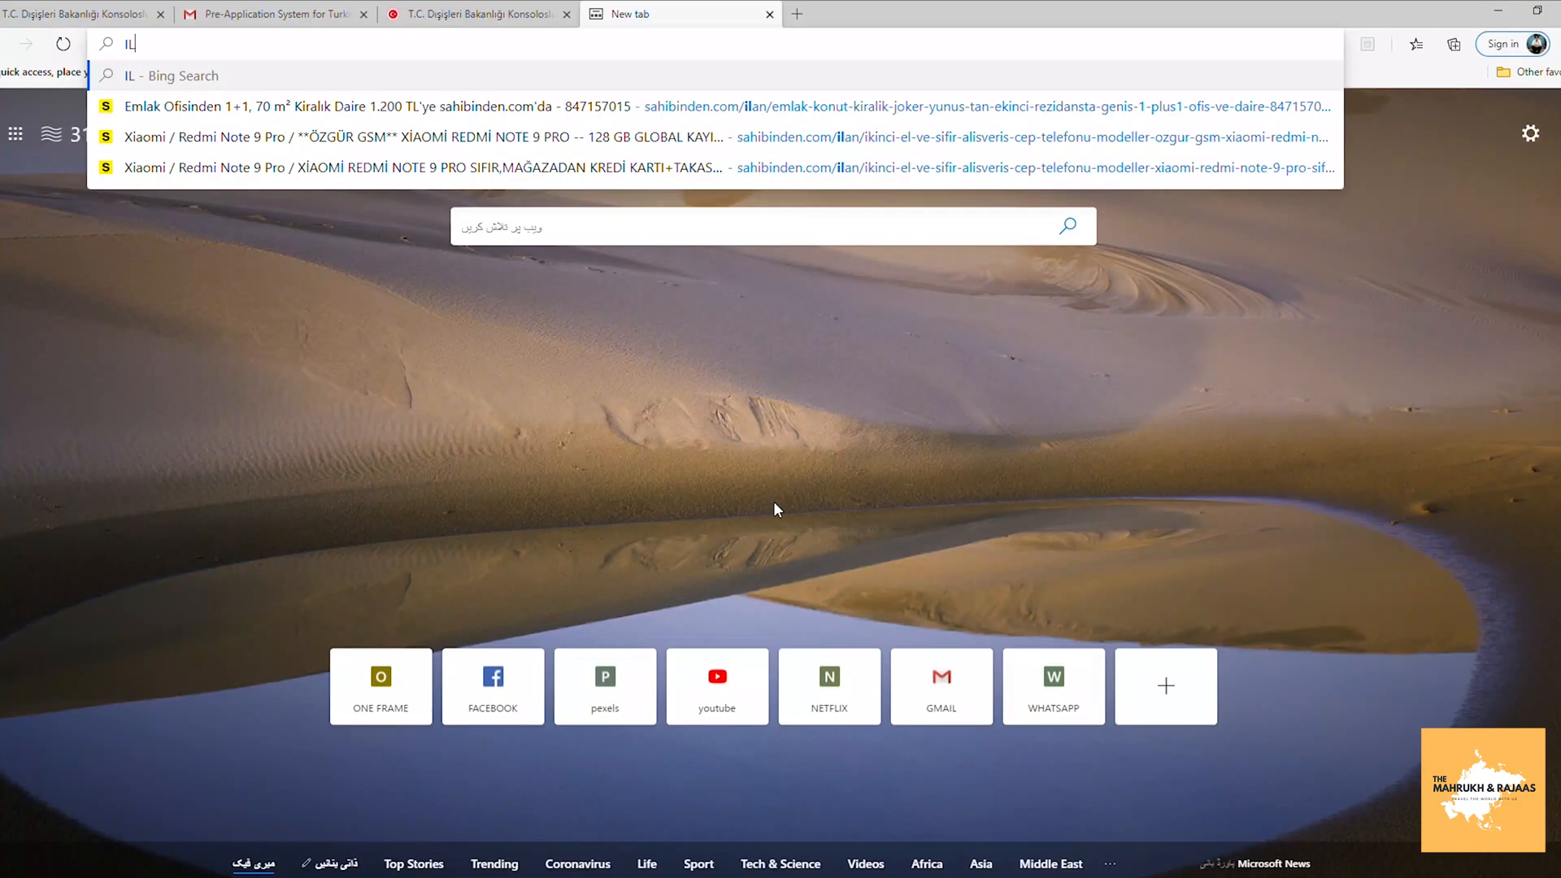
pyautogui.write('OVEPDF')
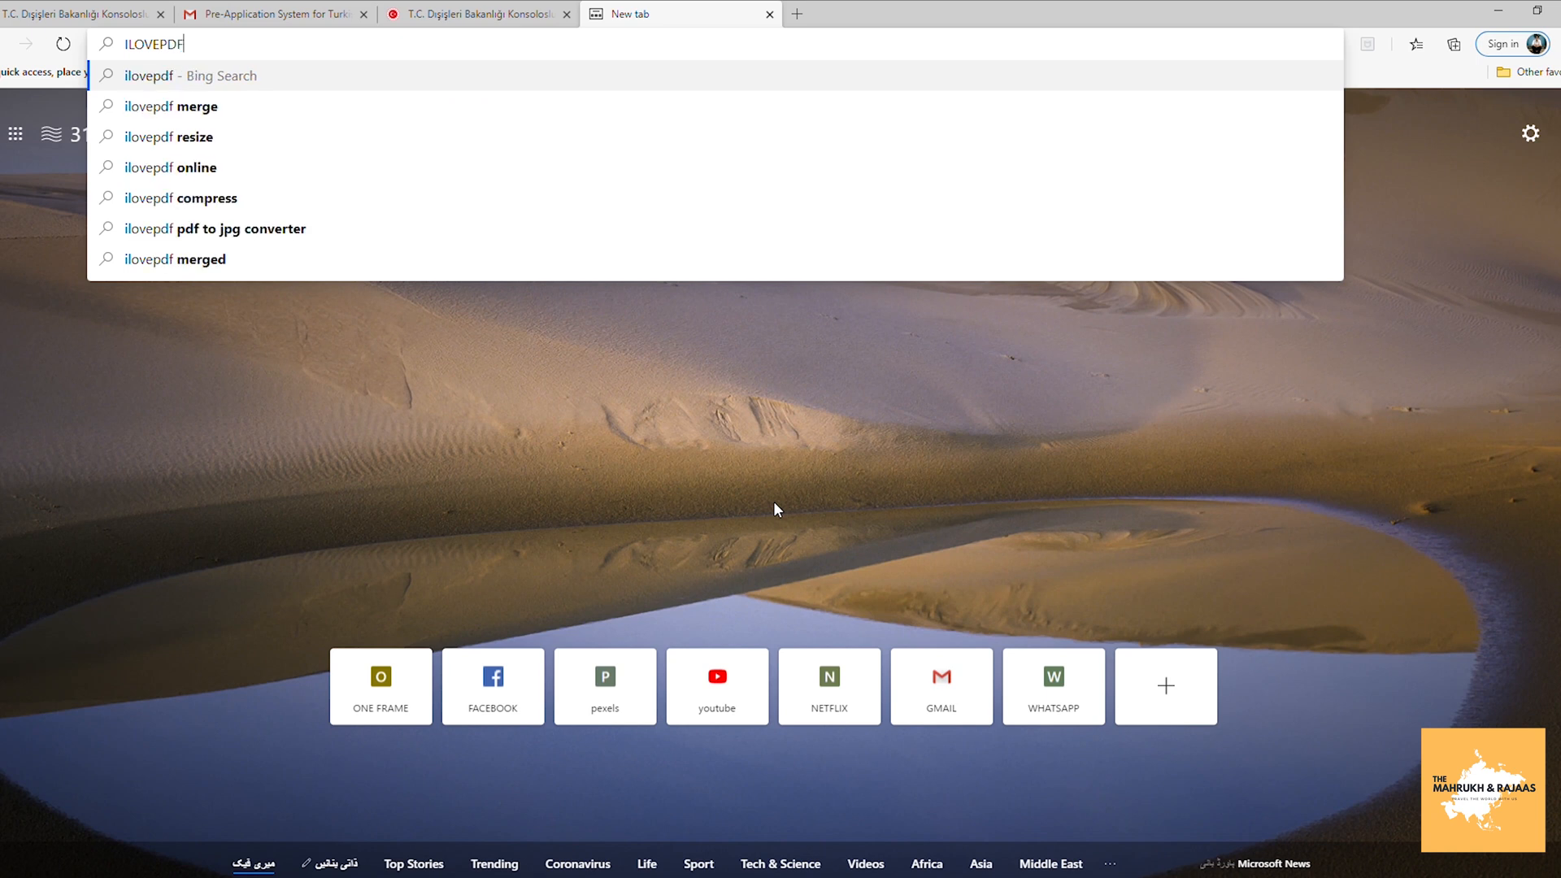
pyautogui.press('Return')
pyautogui.click(273, 231)
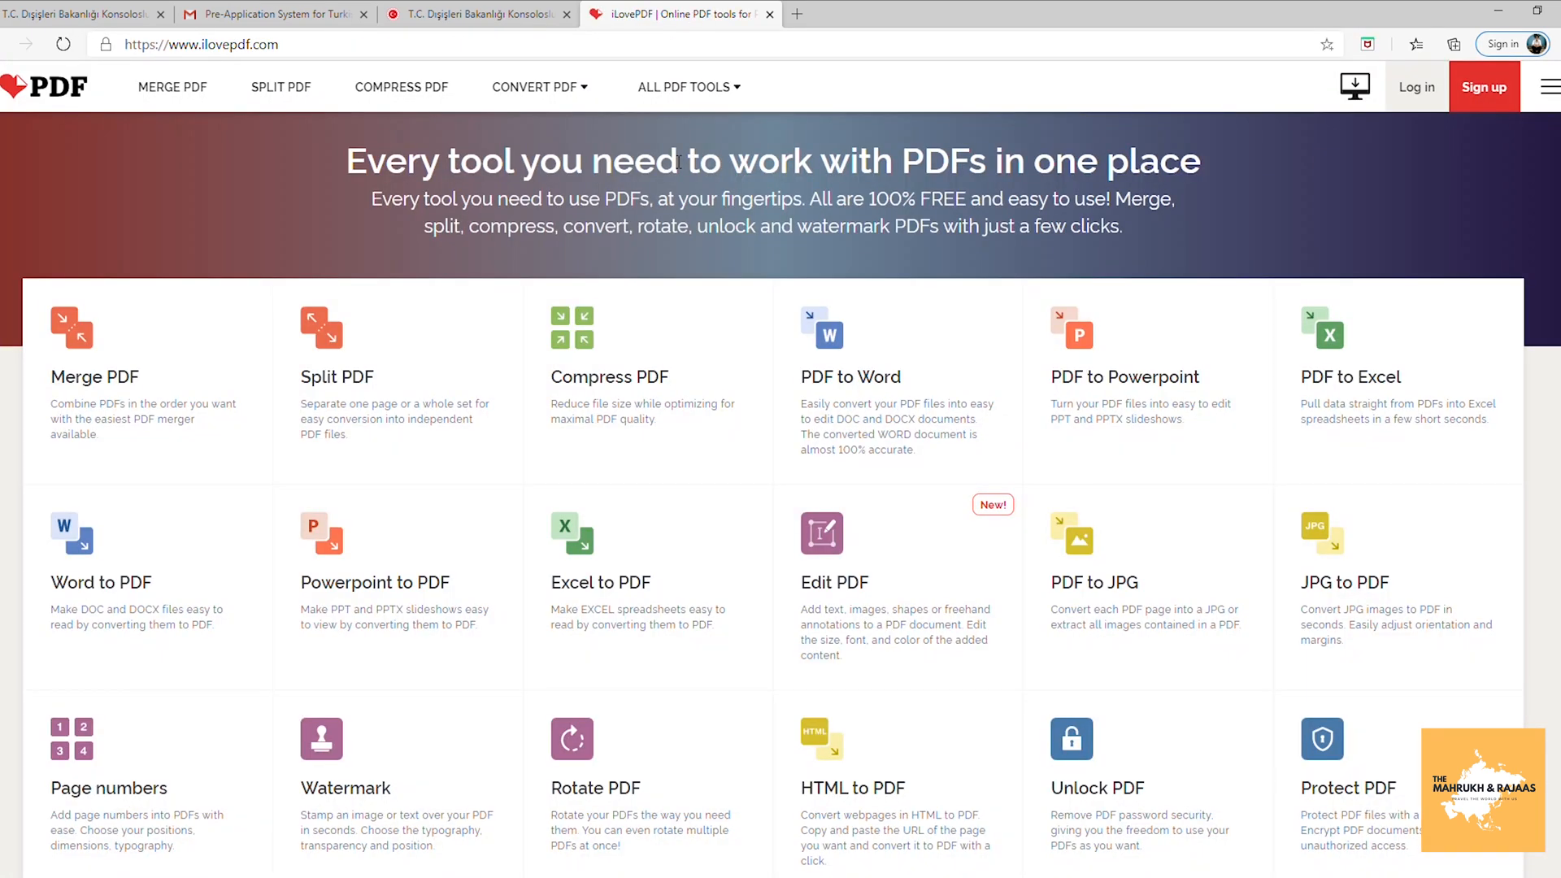
pyautogui.click(167, 88)
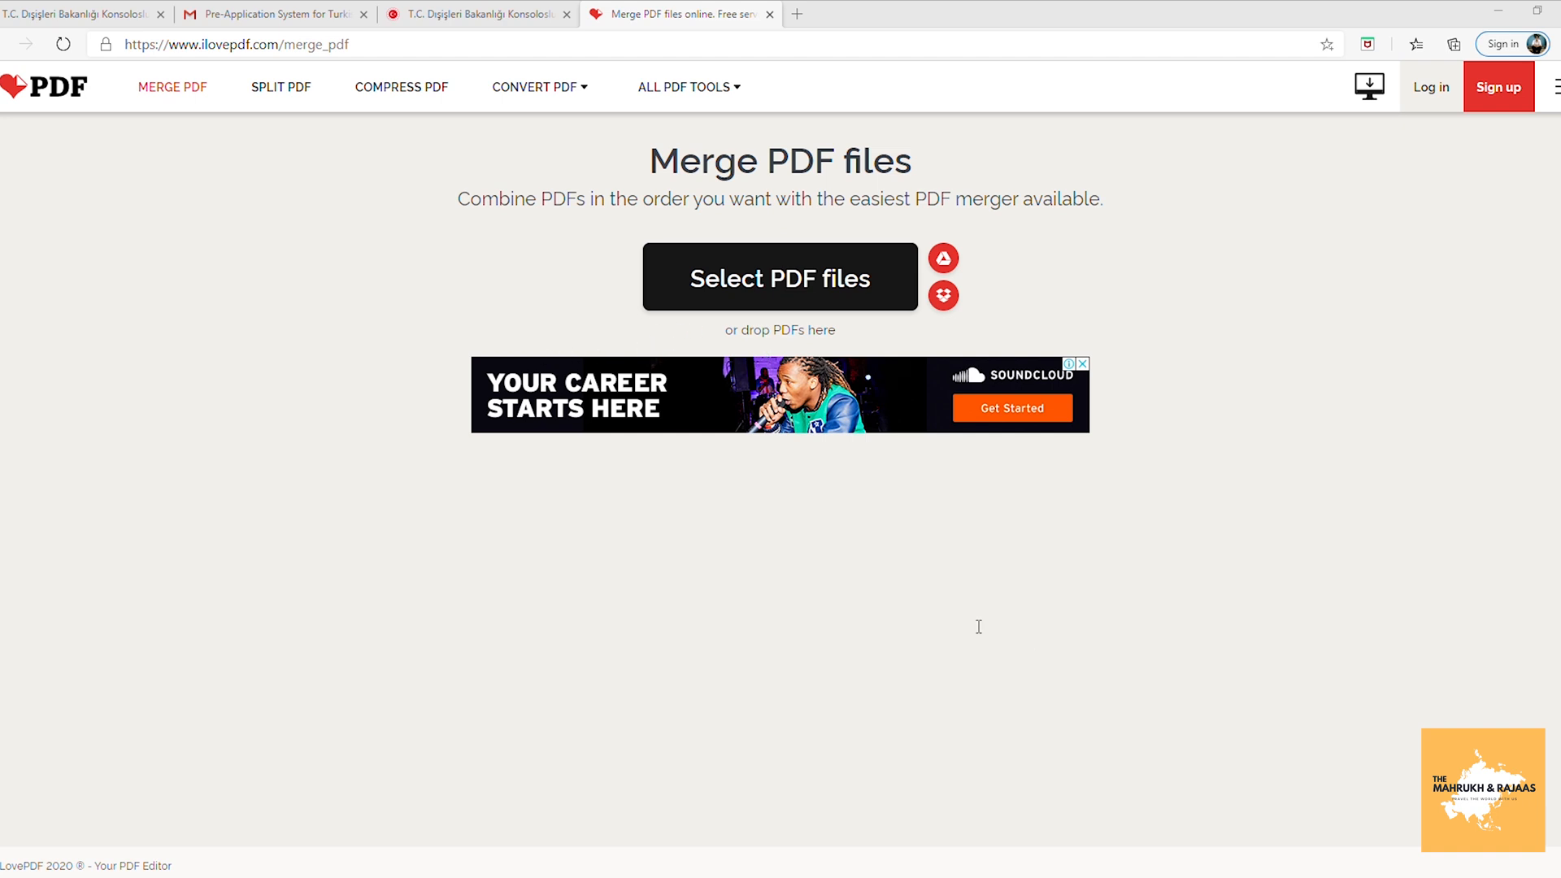
pyautogui.click(1053, 638)
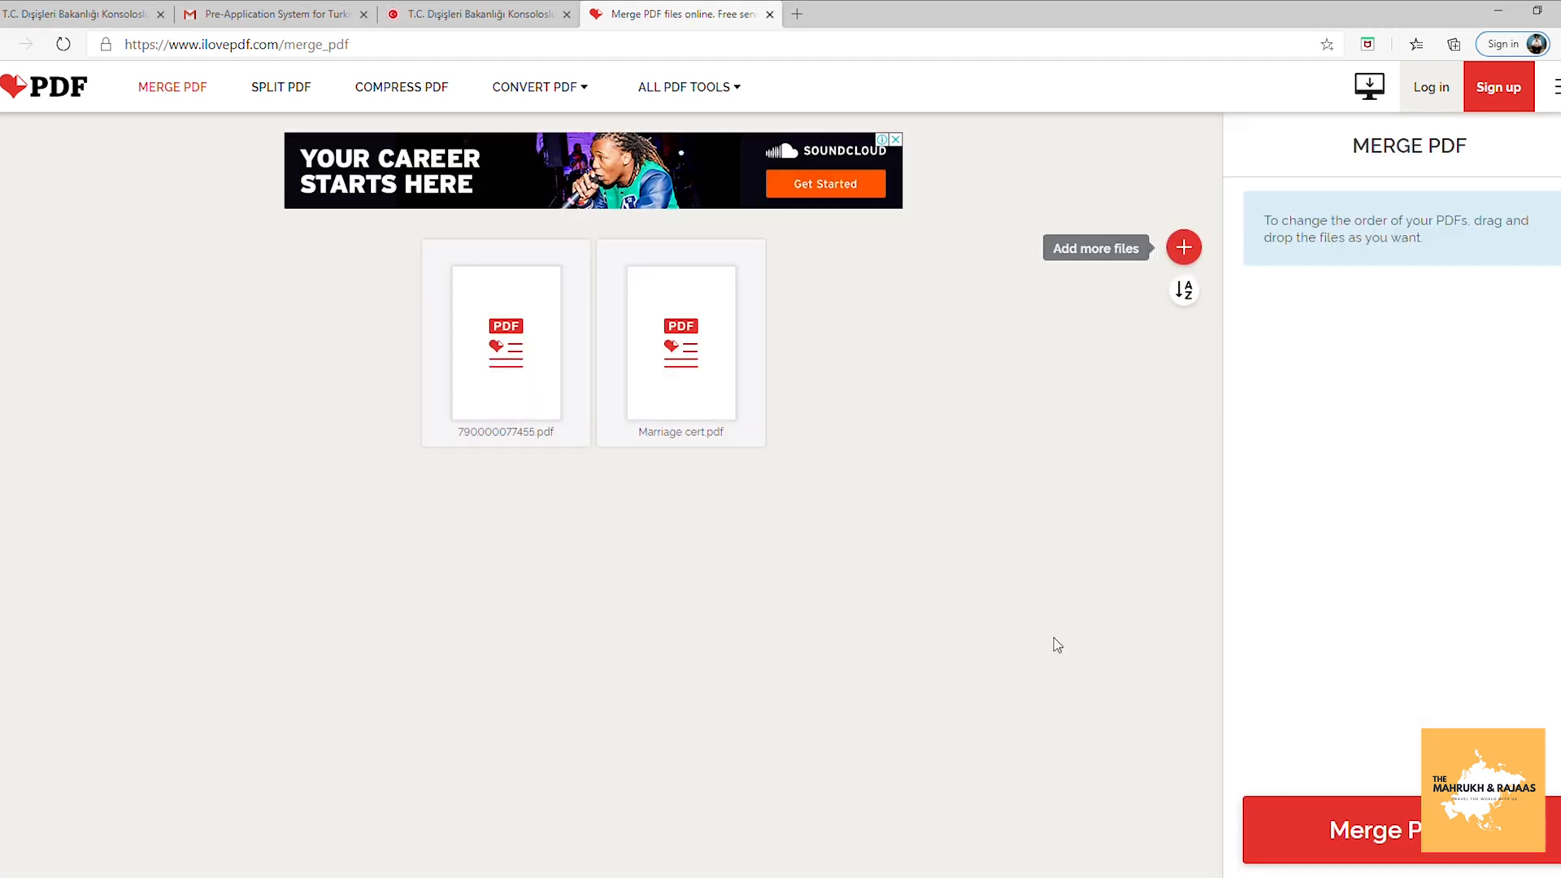
pyautogui.click(1386, 847)
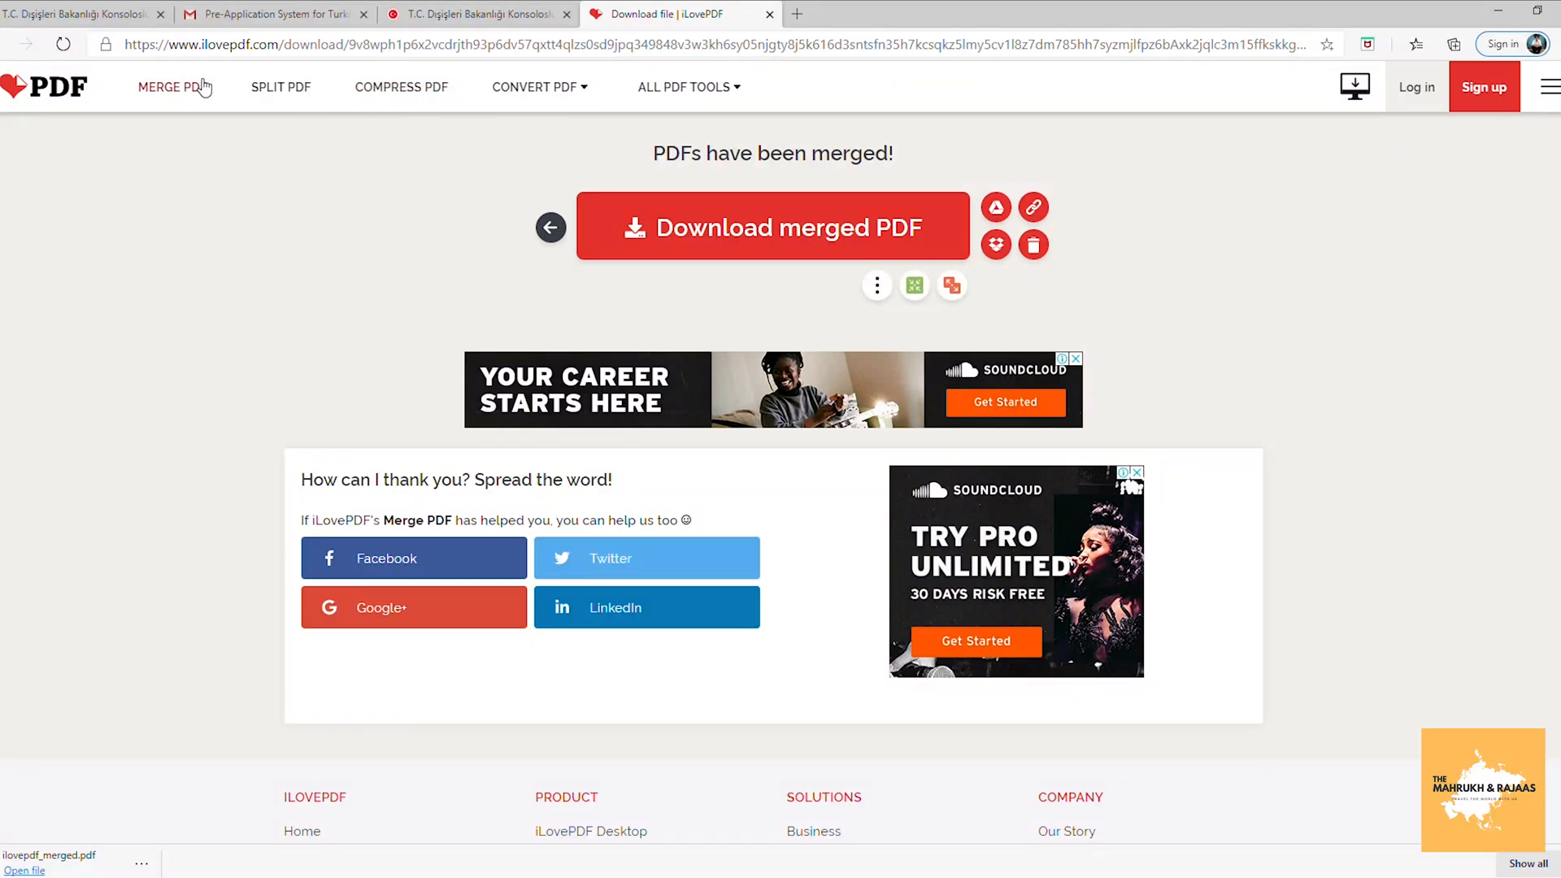
pyautogui.click(413, 90)
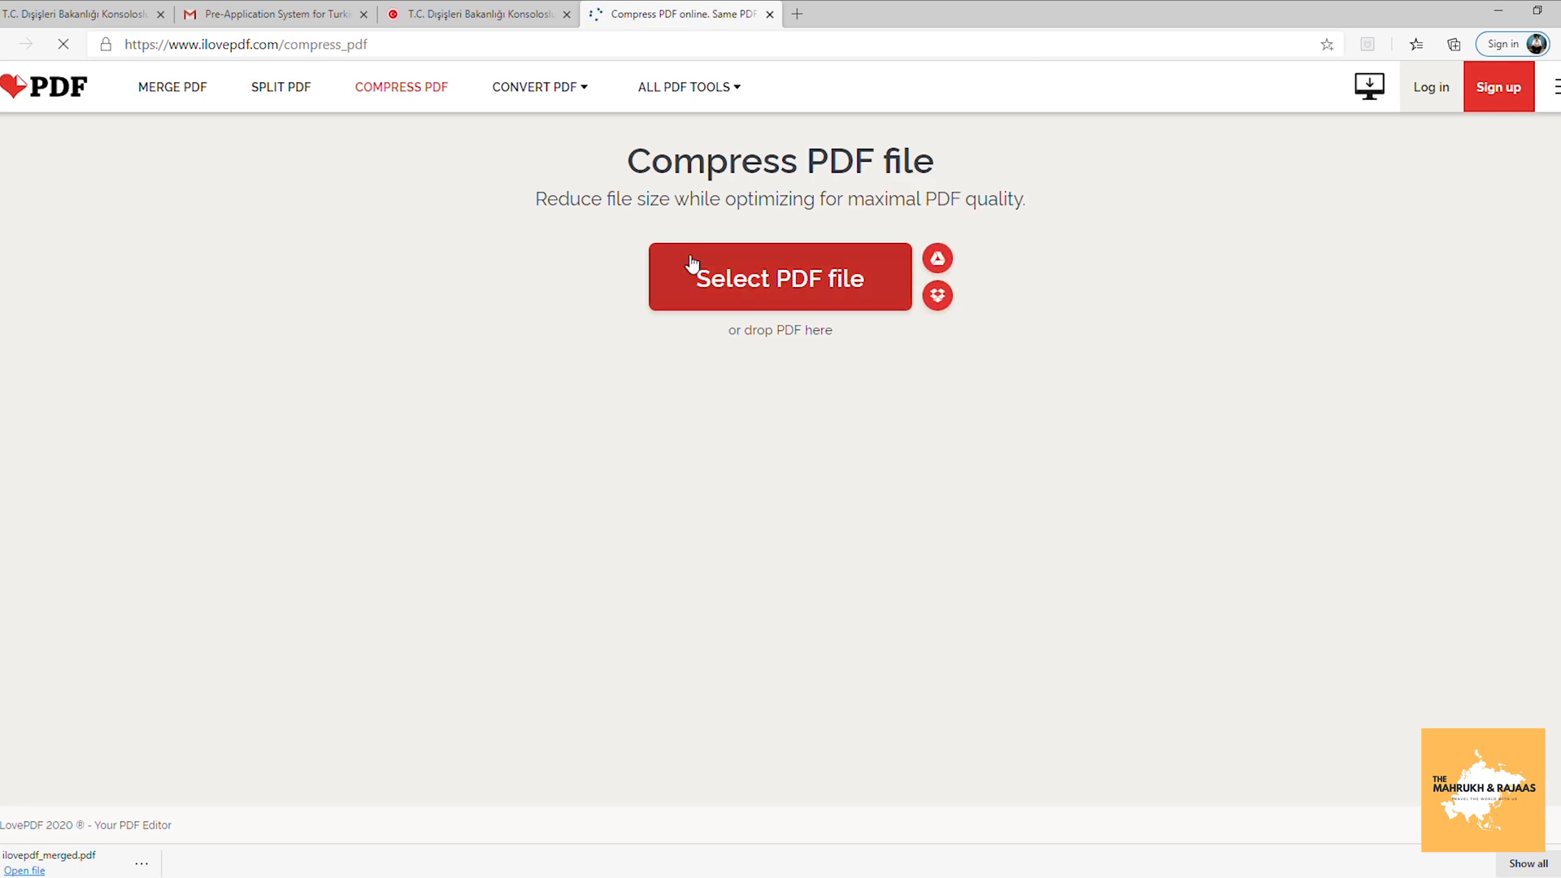
# Compress the flight reservation PDF from 366.89 KB to 49.39 KB, then return to the visa form.
pyautogui.click(711, 286)
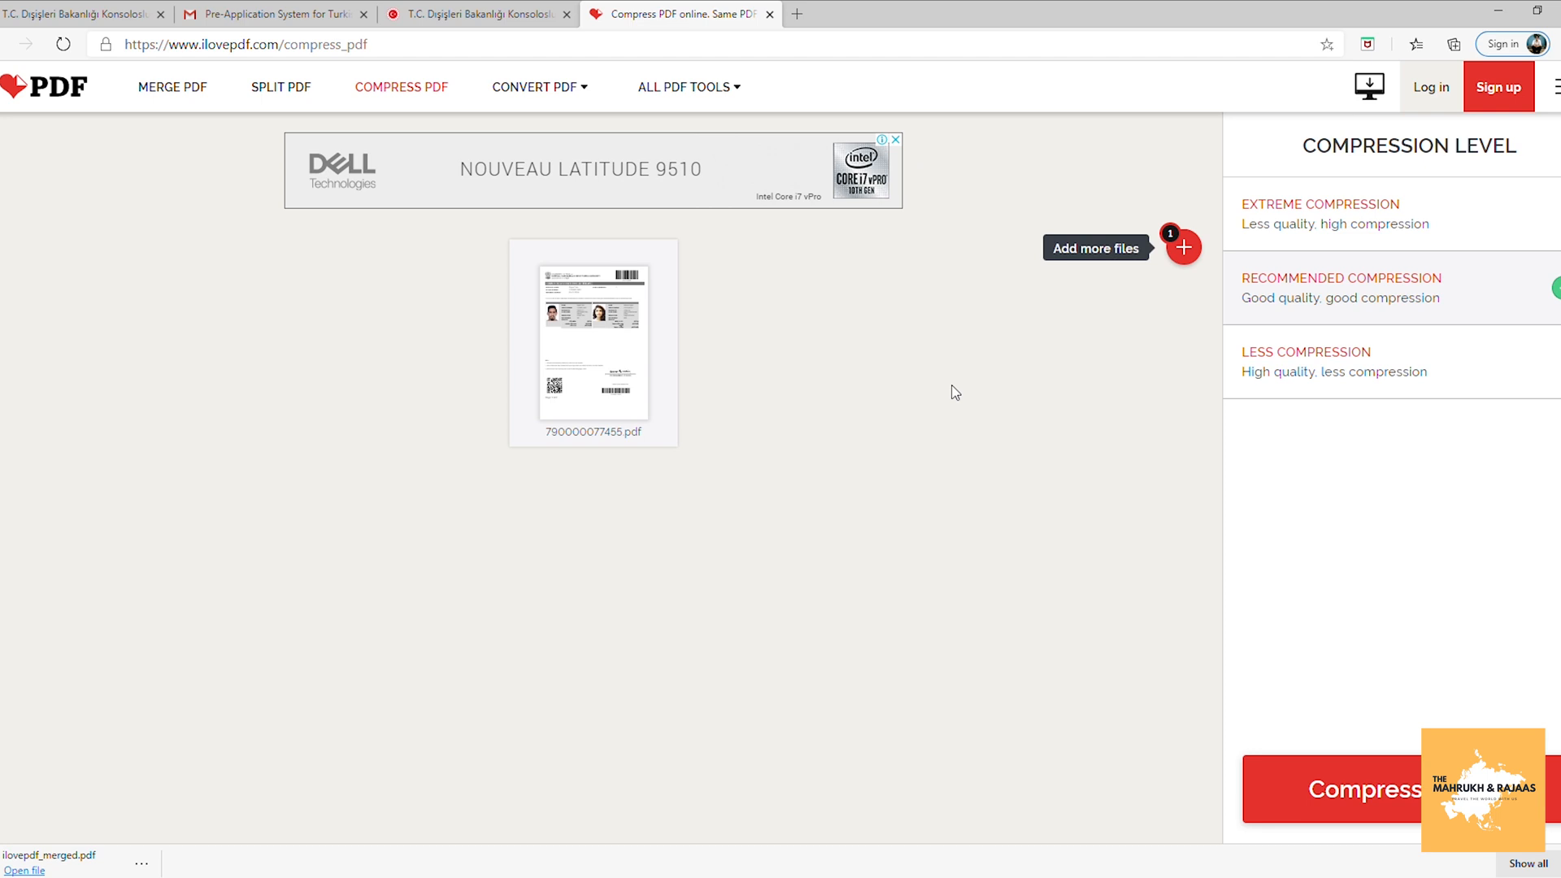
pyautogui.click(1341, 789)
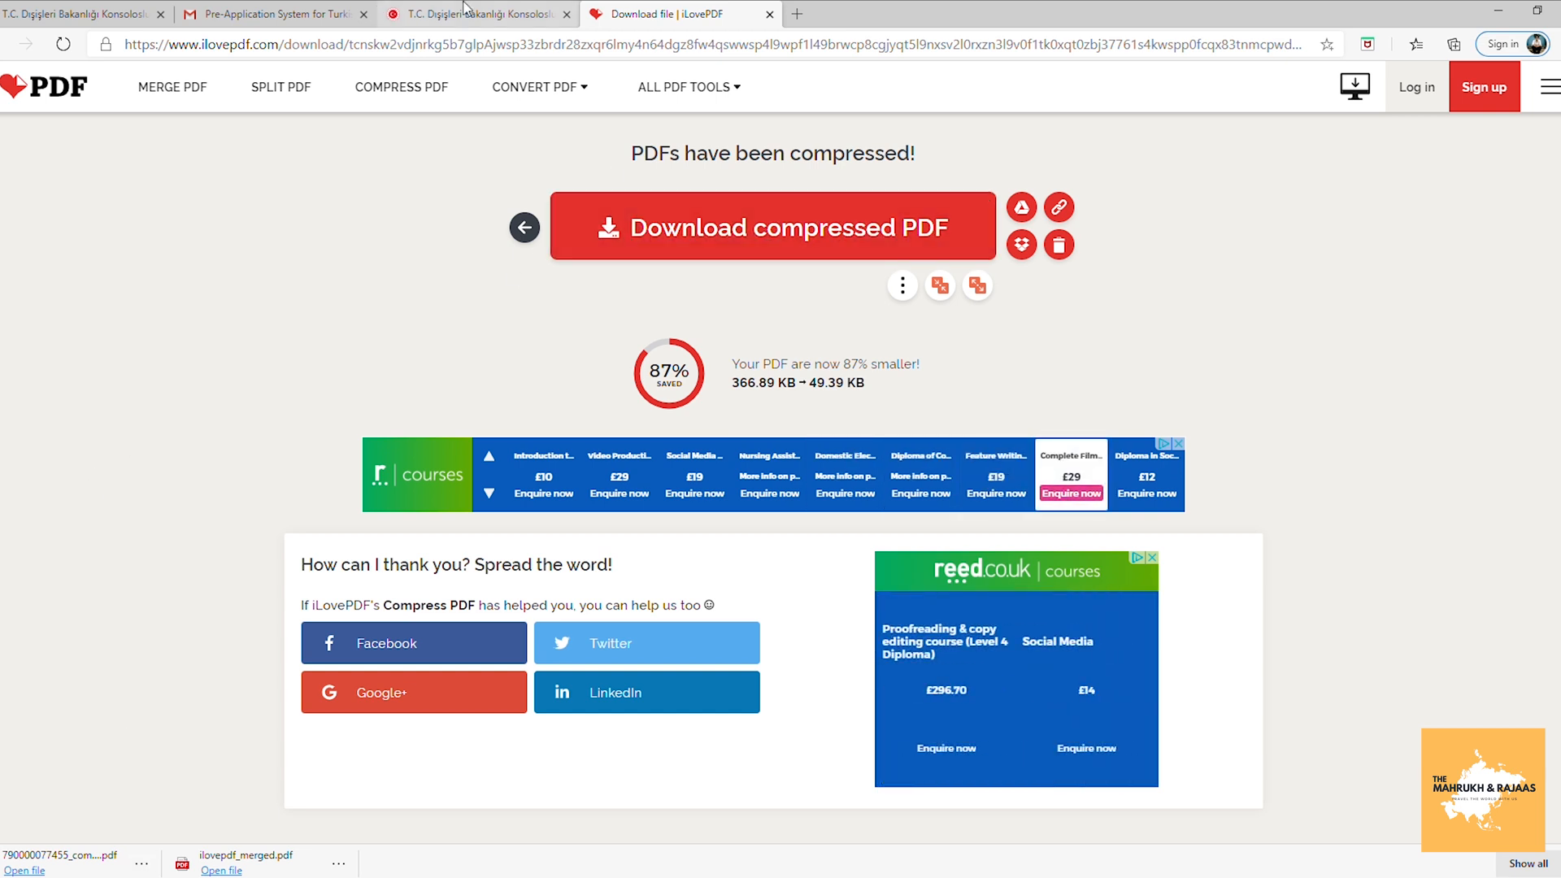
pyautogui.click(466, 10)
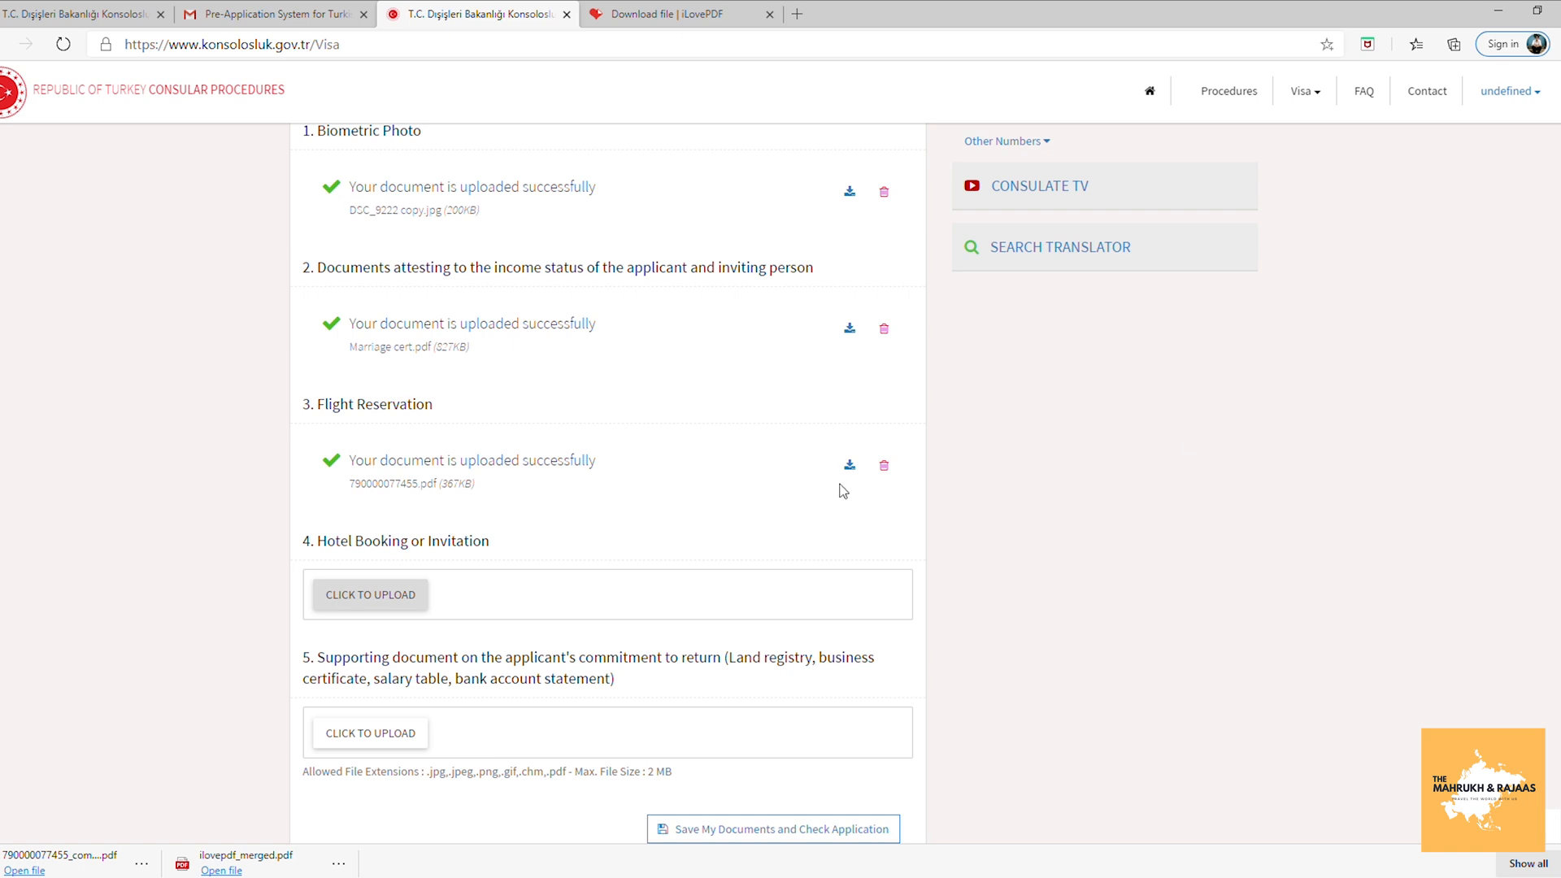
# Attach the hotel booking file and Marriage cert.pdf, then save documents for checking.
pyautogui.click(387, 594)
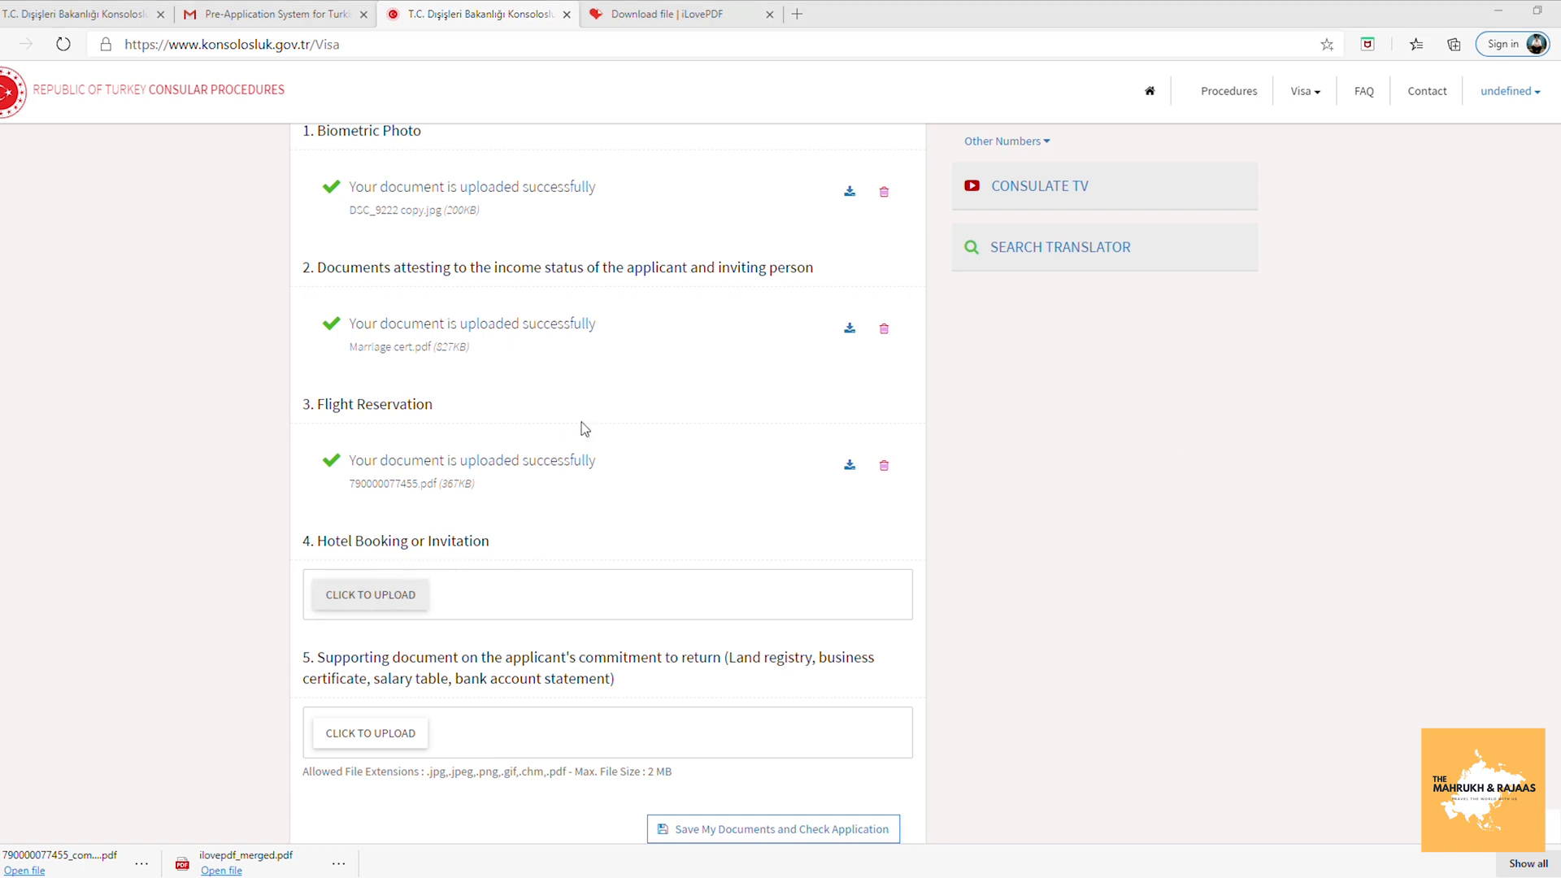
pyautogui.doubleClick(569, 351)
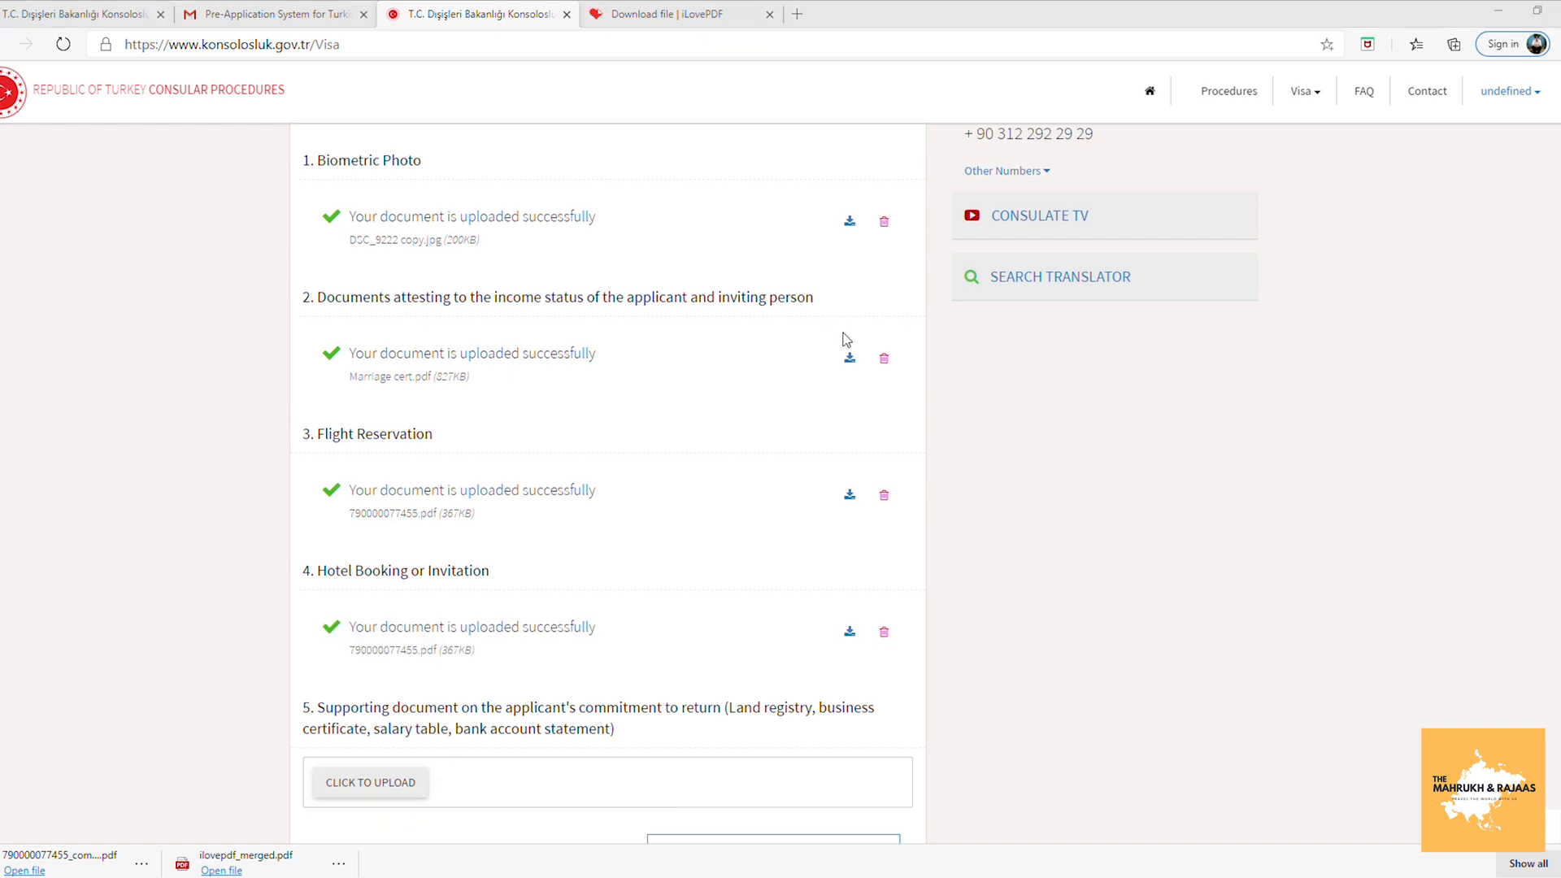
pyautogui.doubleClick(845, 334)
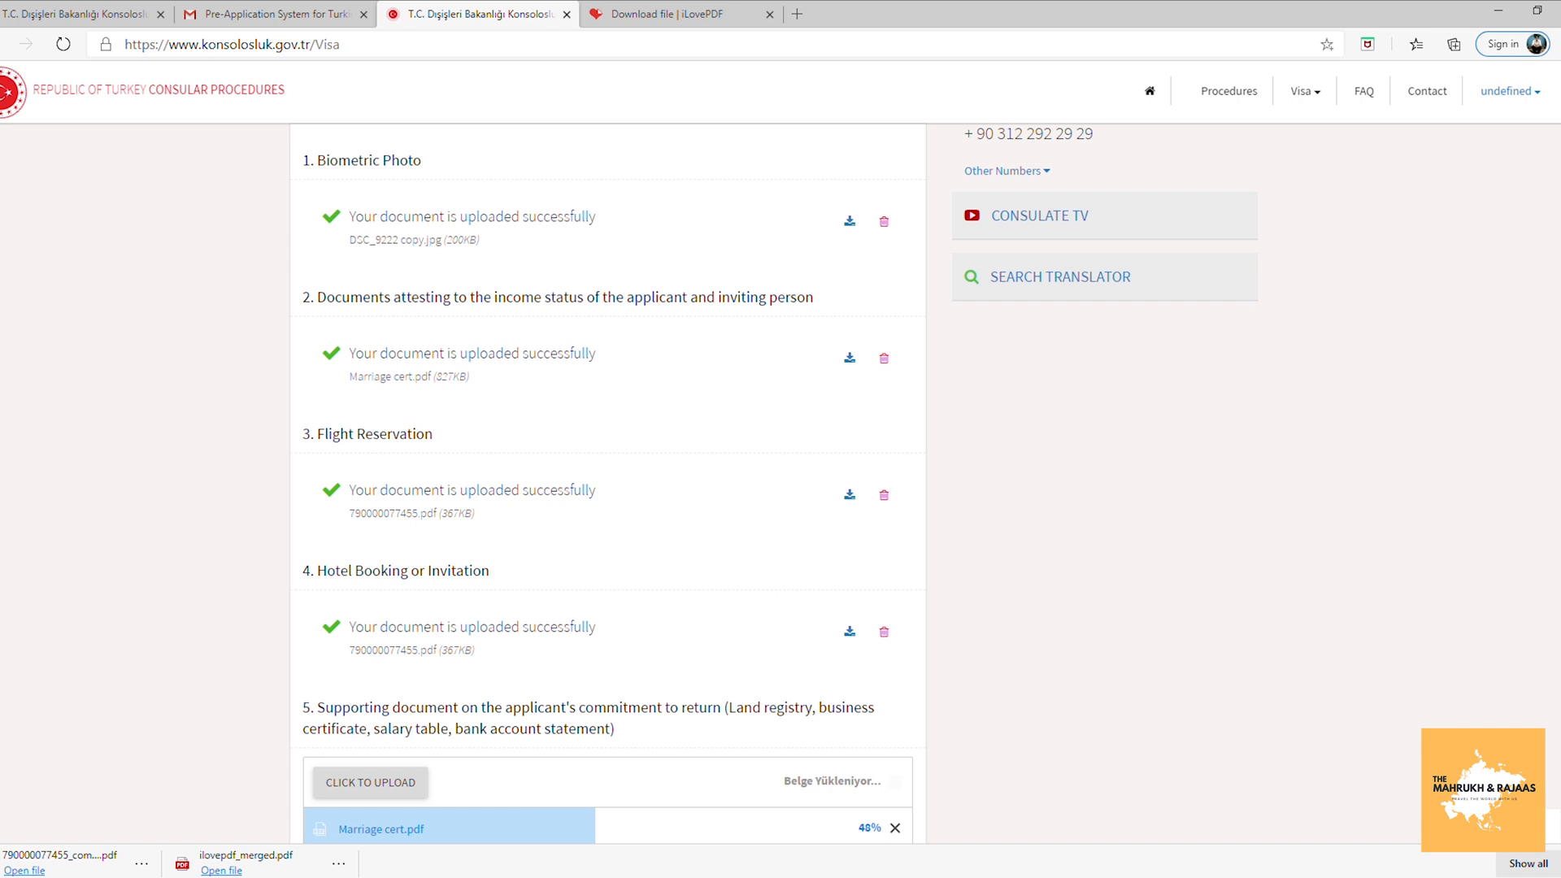
pyautogui.scroll(-2, 1526, 380)
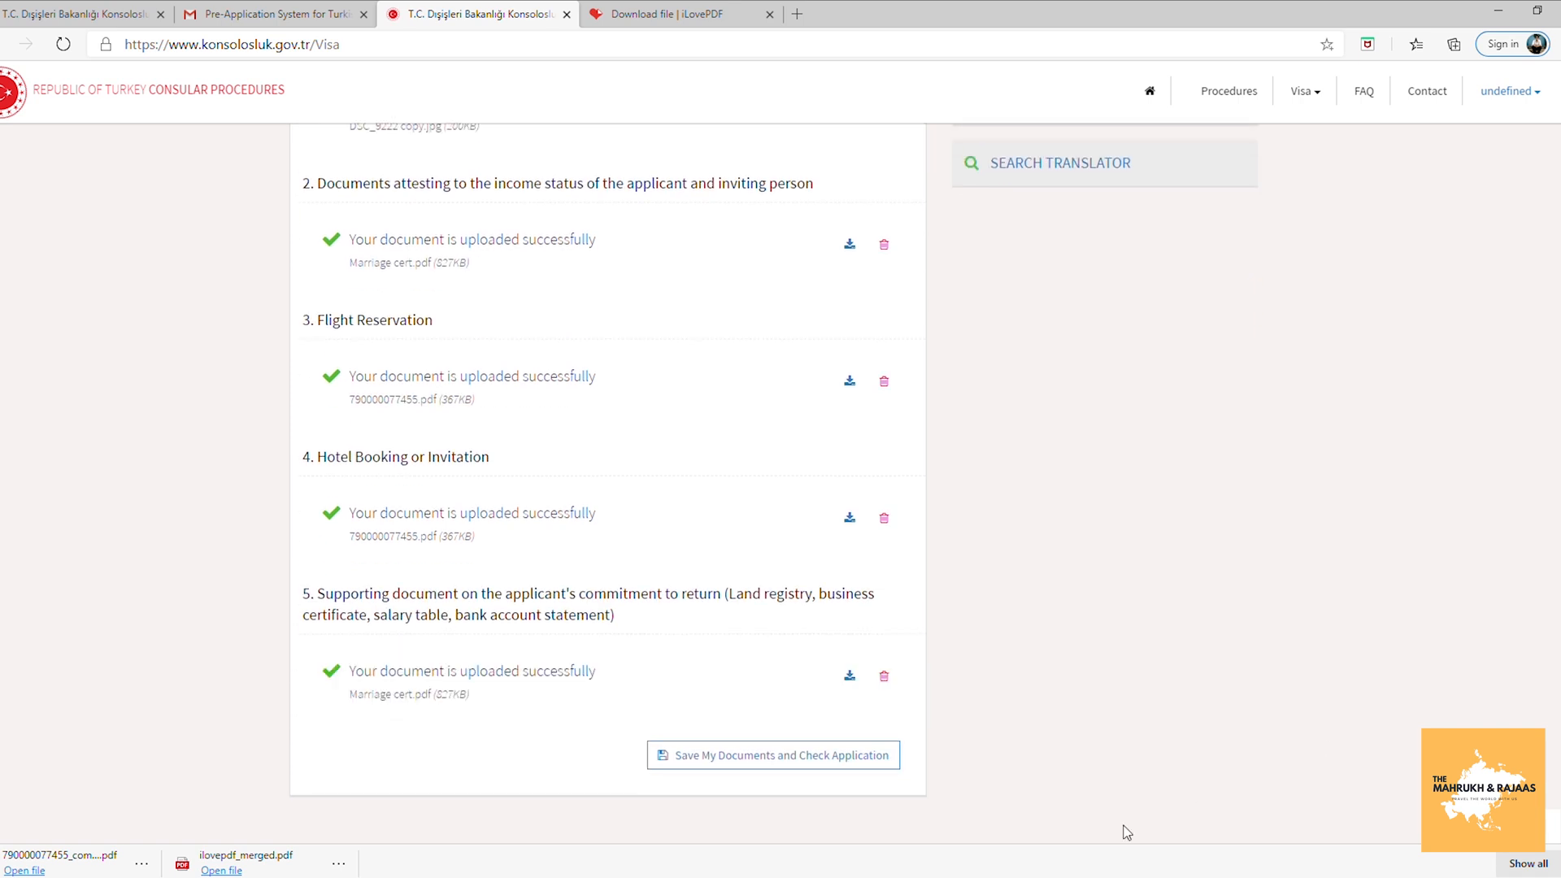
pyautogui.click(754, 768)
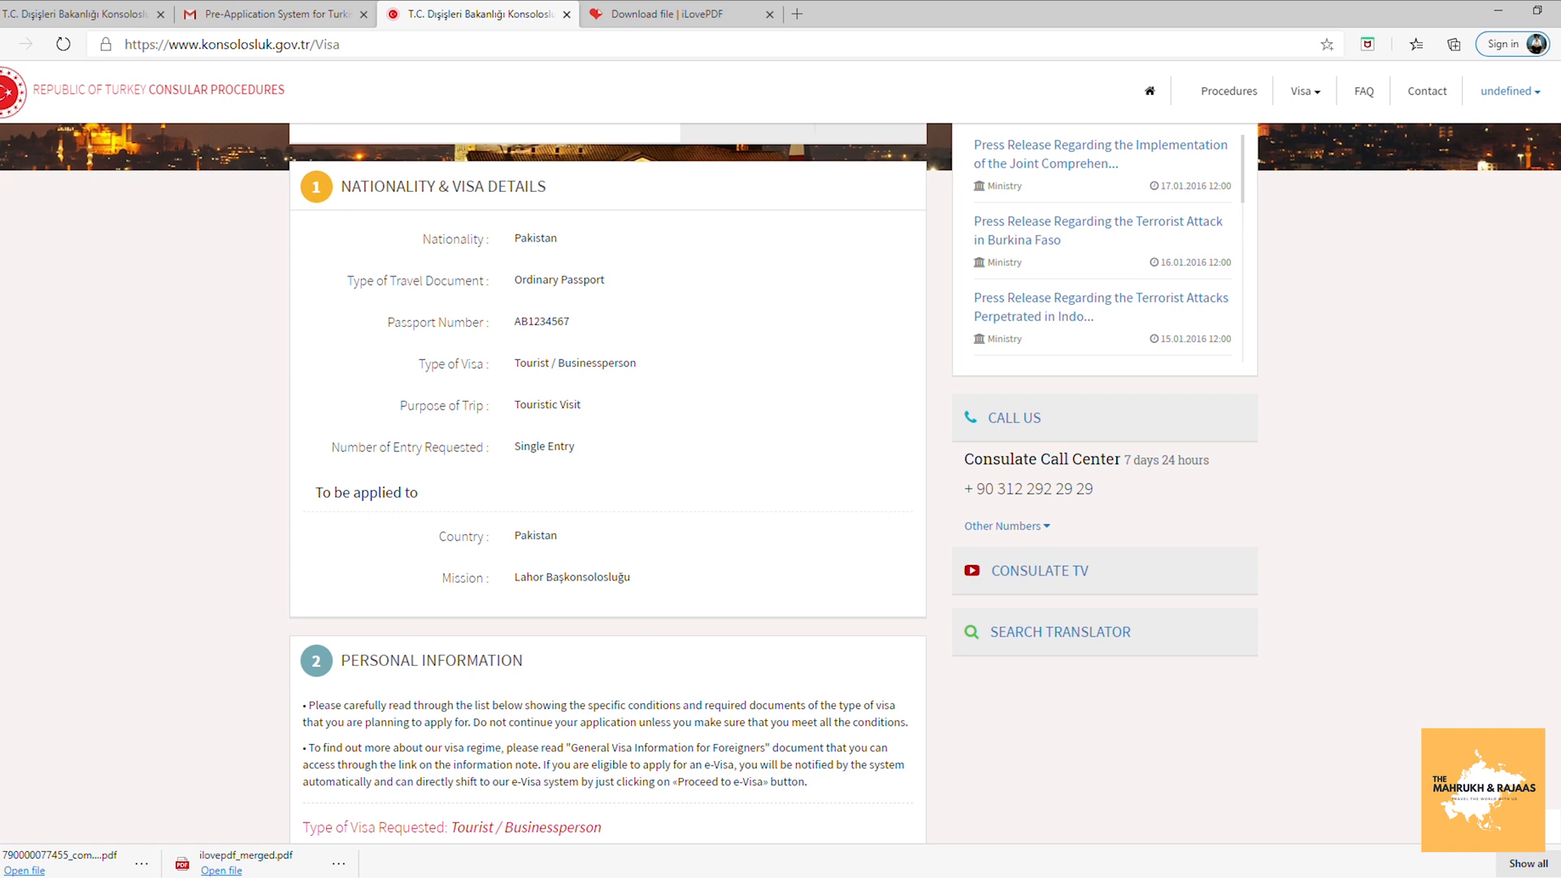
# Look over the Nationality & Visa Details review page and continue to the summary.
pyautogui.scroll(-20, 608, 488)
pyautogui.scroll(3, 608, 488)
pyautogui.scroll(-7, 608, 488)
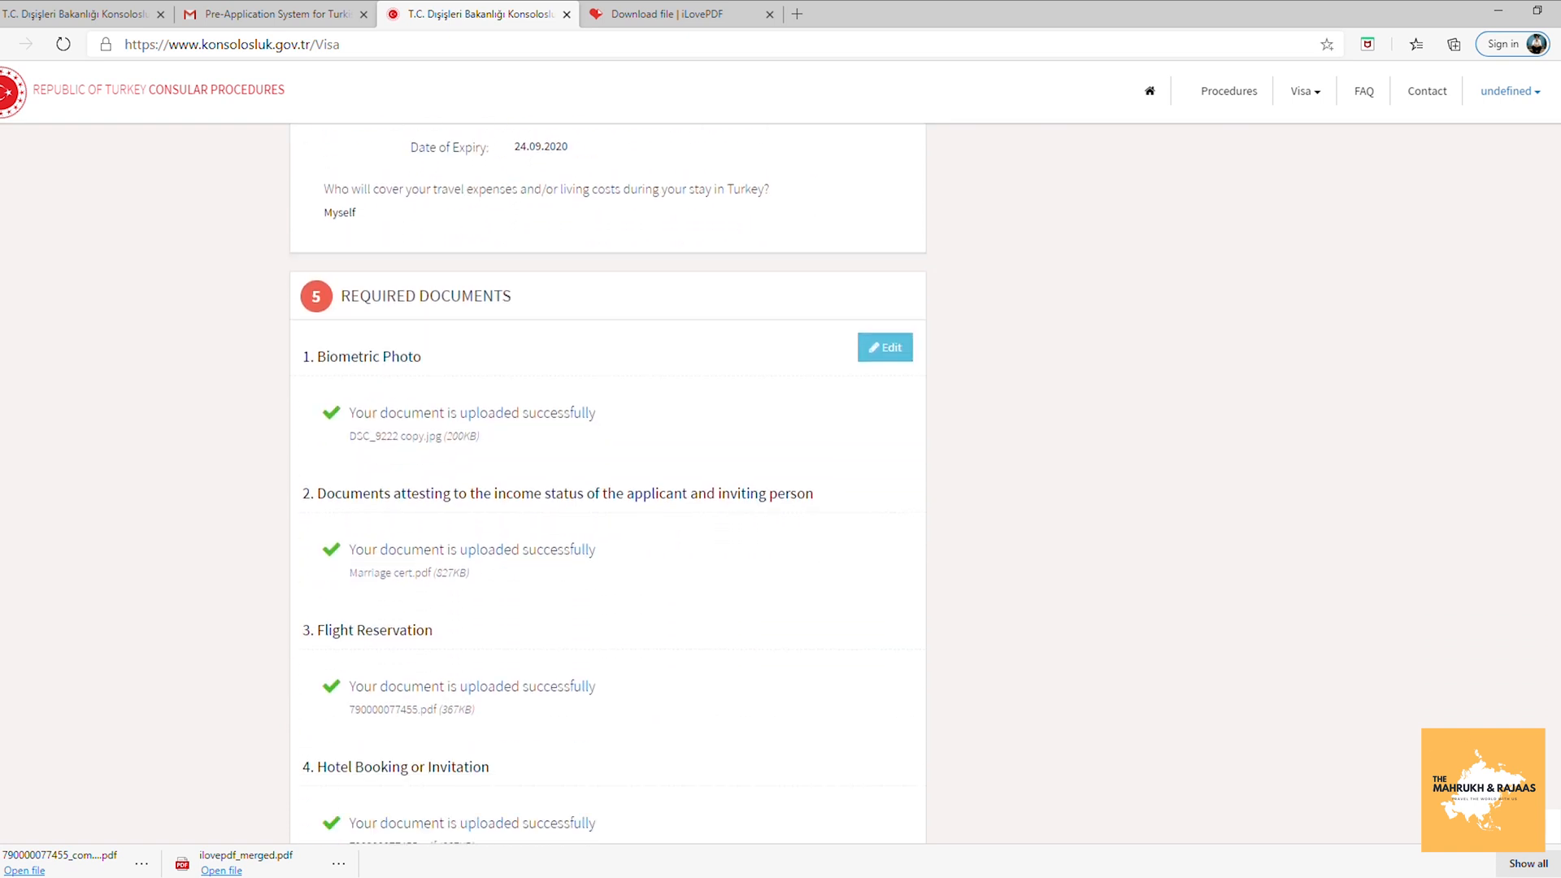
pyautogui.click(631, 764)
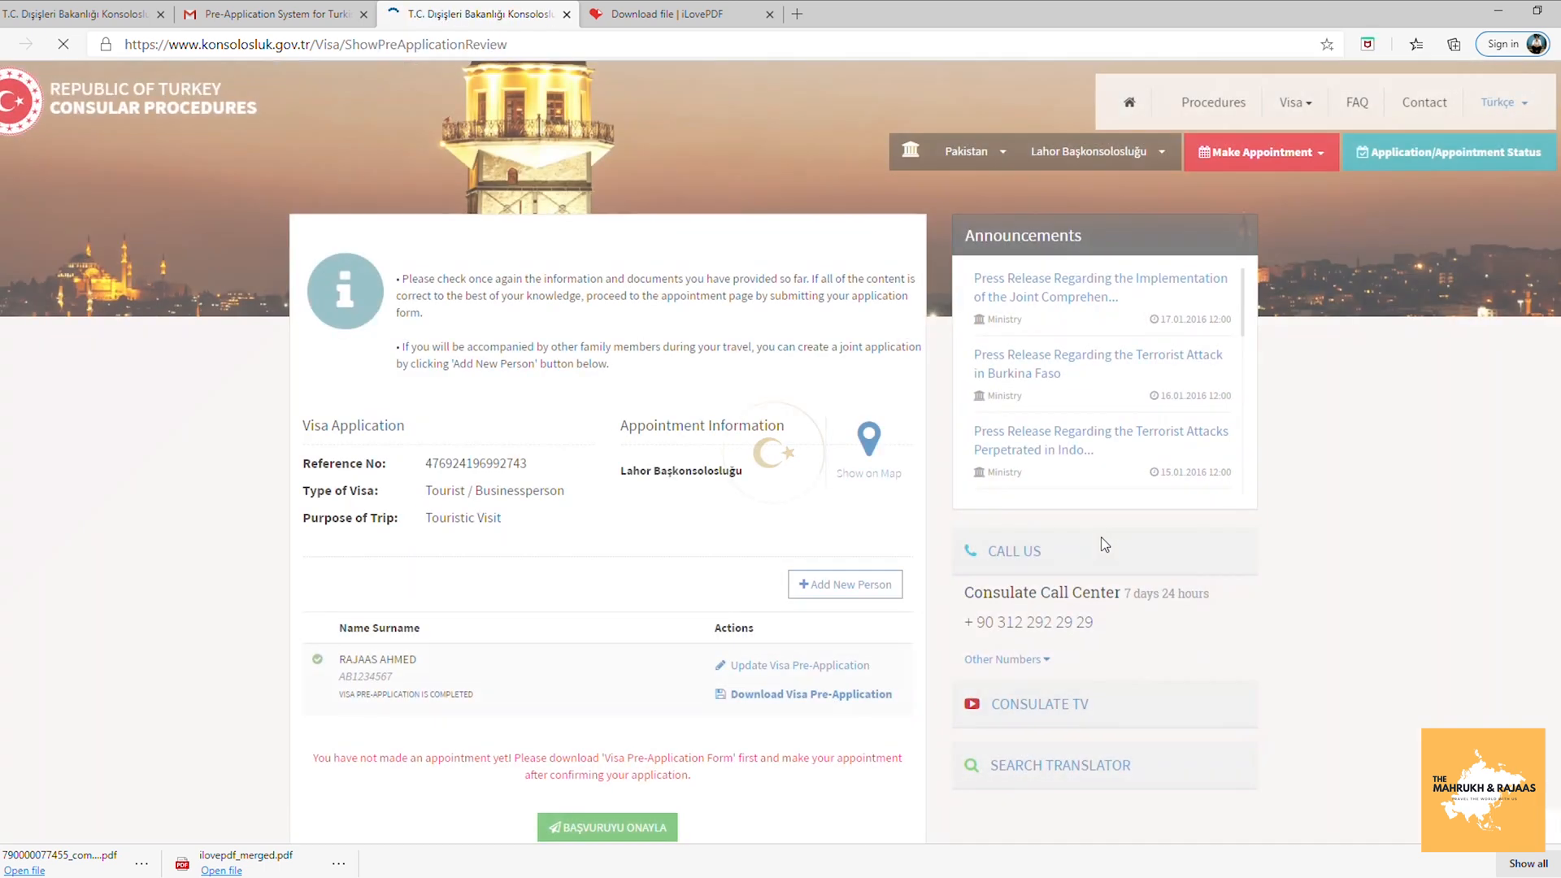
# Download the visa pre-application form and open VisaApplicationForm.pdf from the download bar.
pyautogui.click(852, 697)
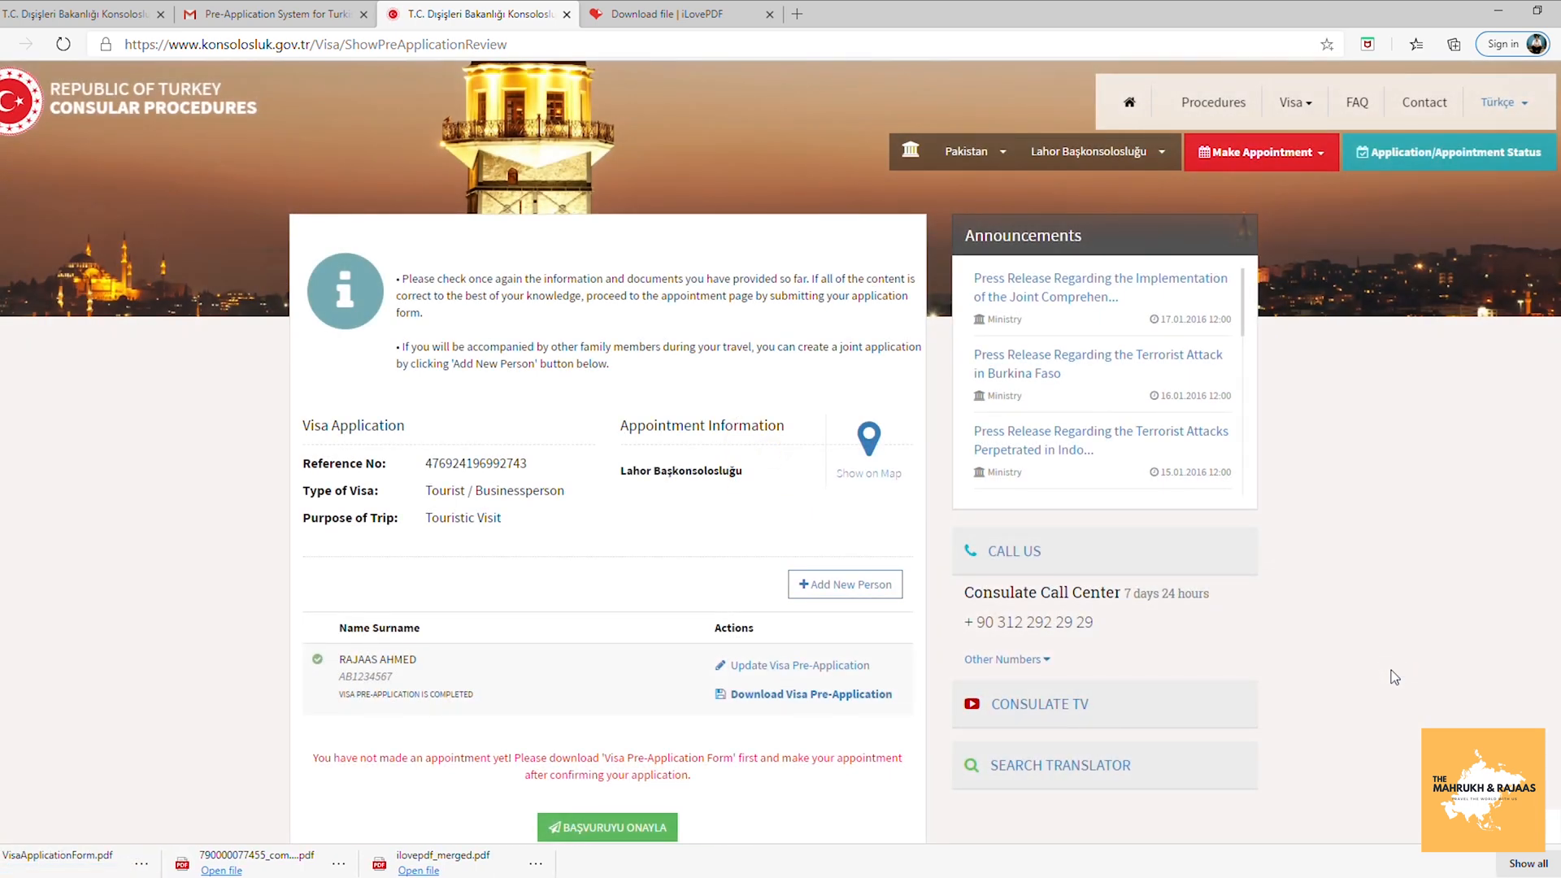
pyautogui.click(62, 860)
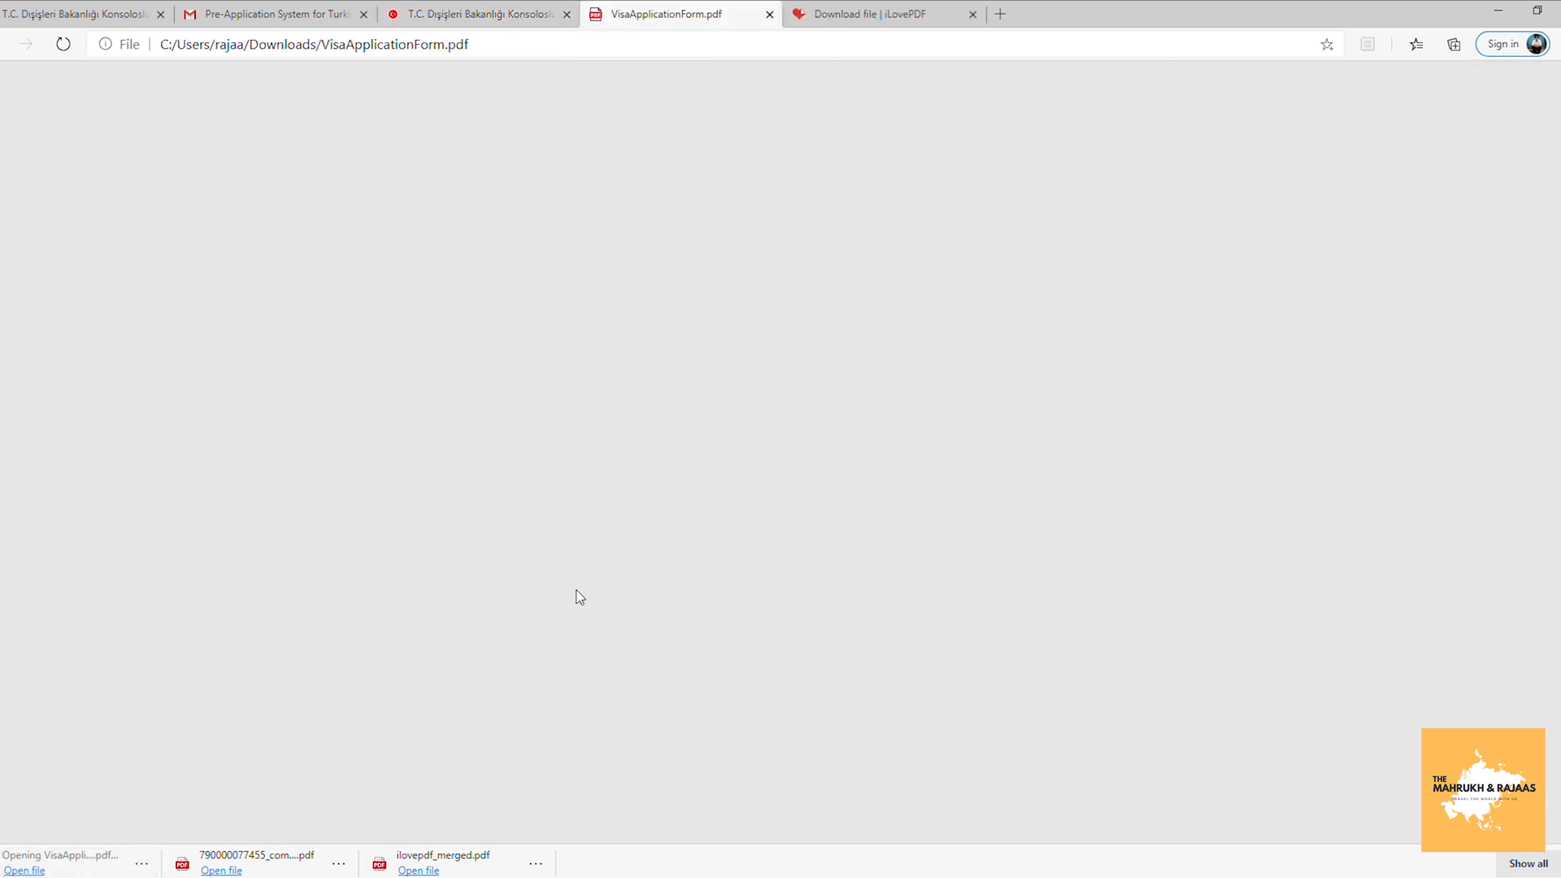